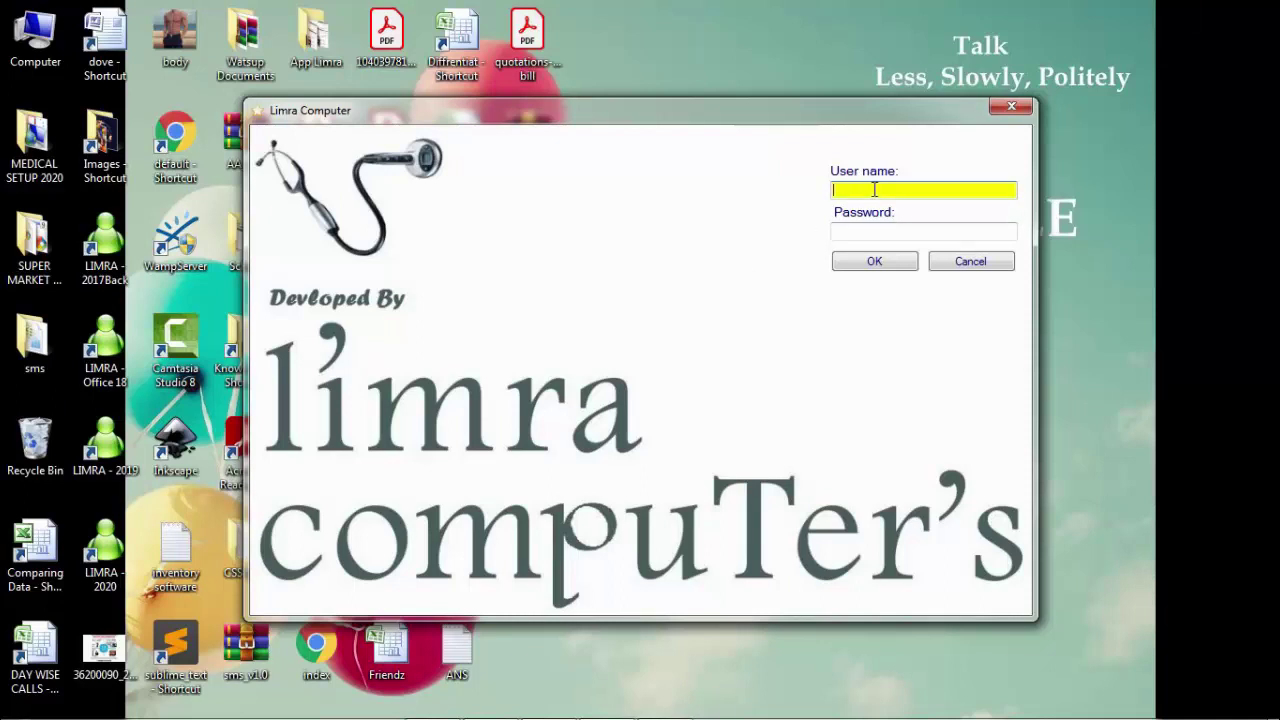
Step: Log in with user name admin and the administrator password
type("admin")
key("Tab")
type("admin")
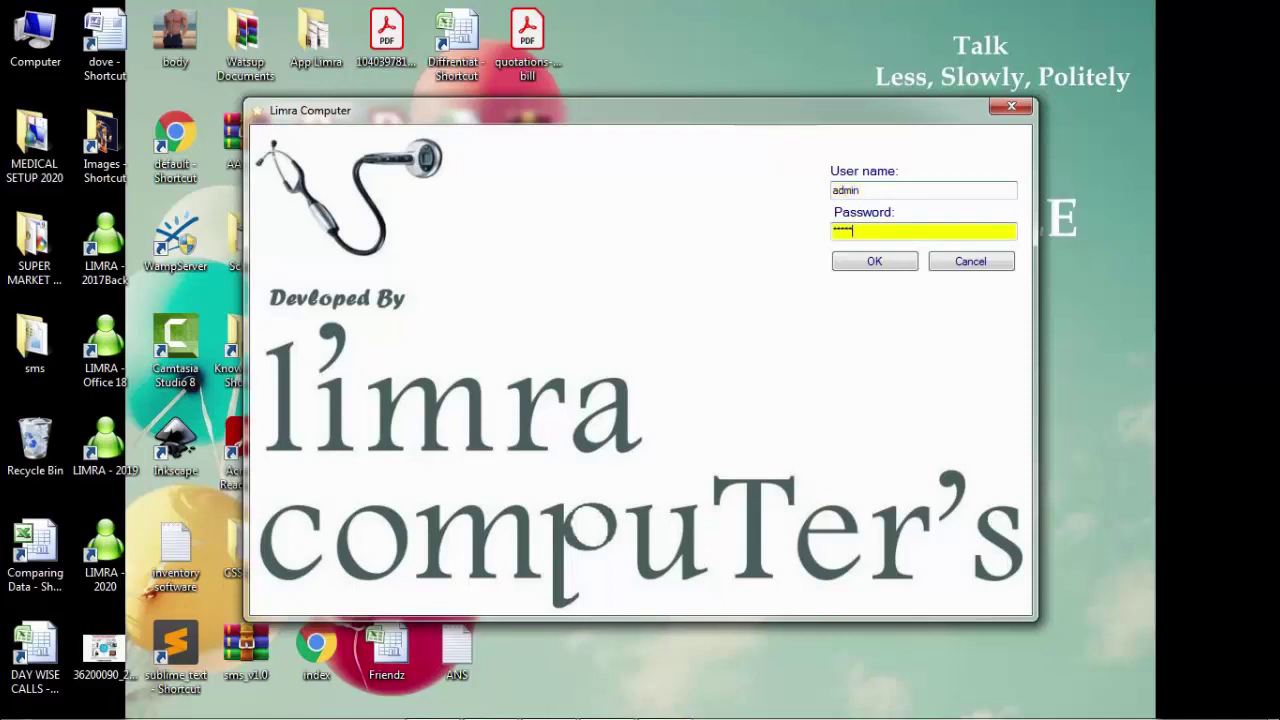
key("Tab")
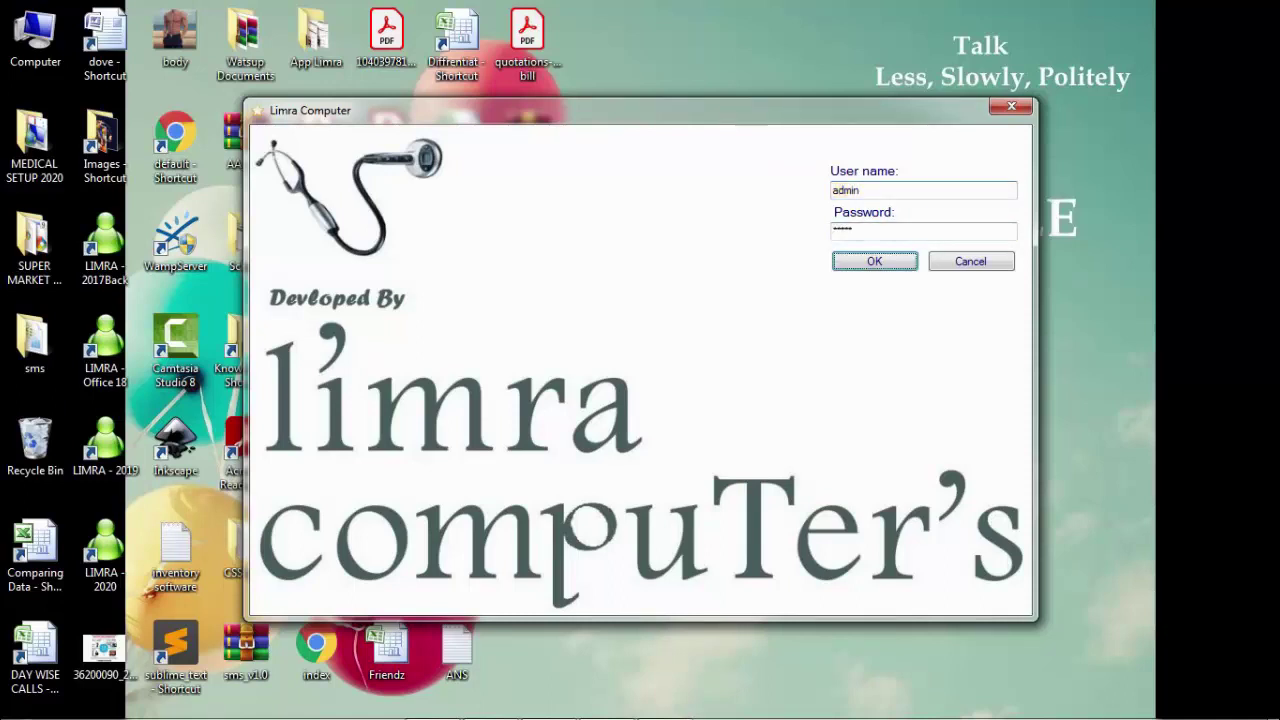
key("Return")
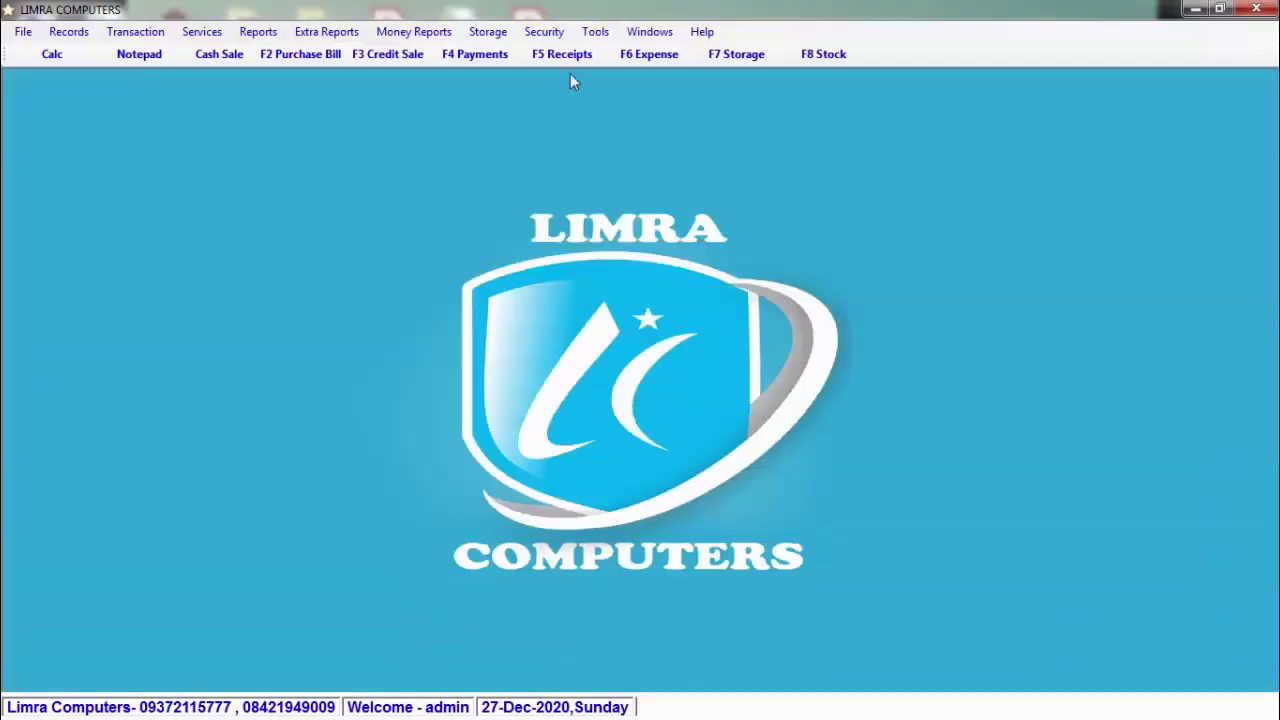
Step: Glance at the Security menu, then open the Records menu of master records
left_click(553, 35)
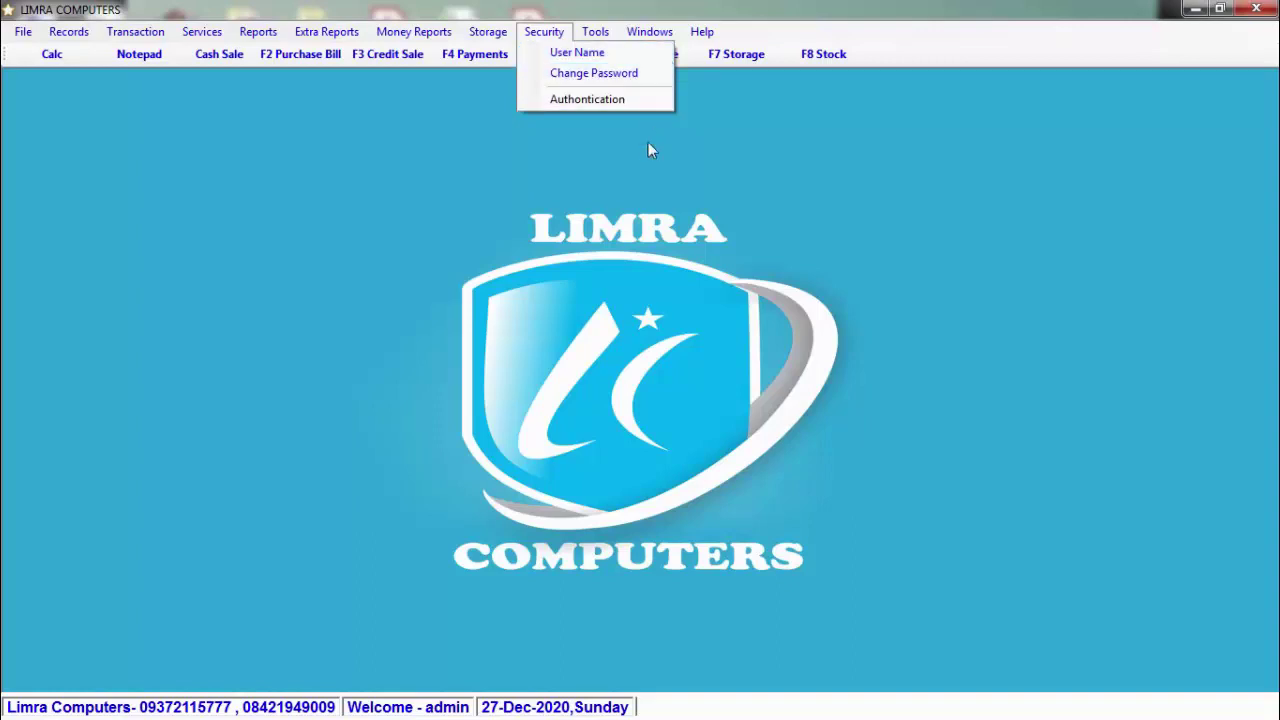
left_click(622, 151)
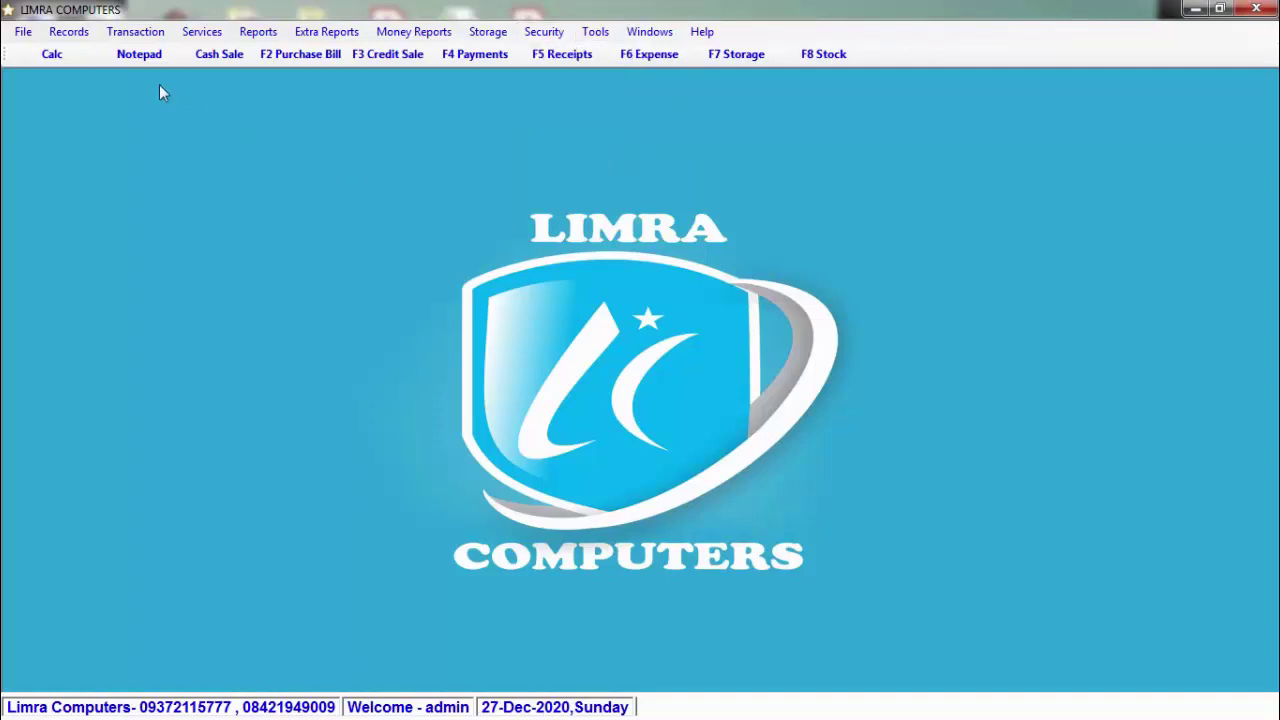
left_click(54, 36)
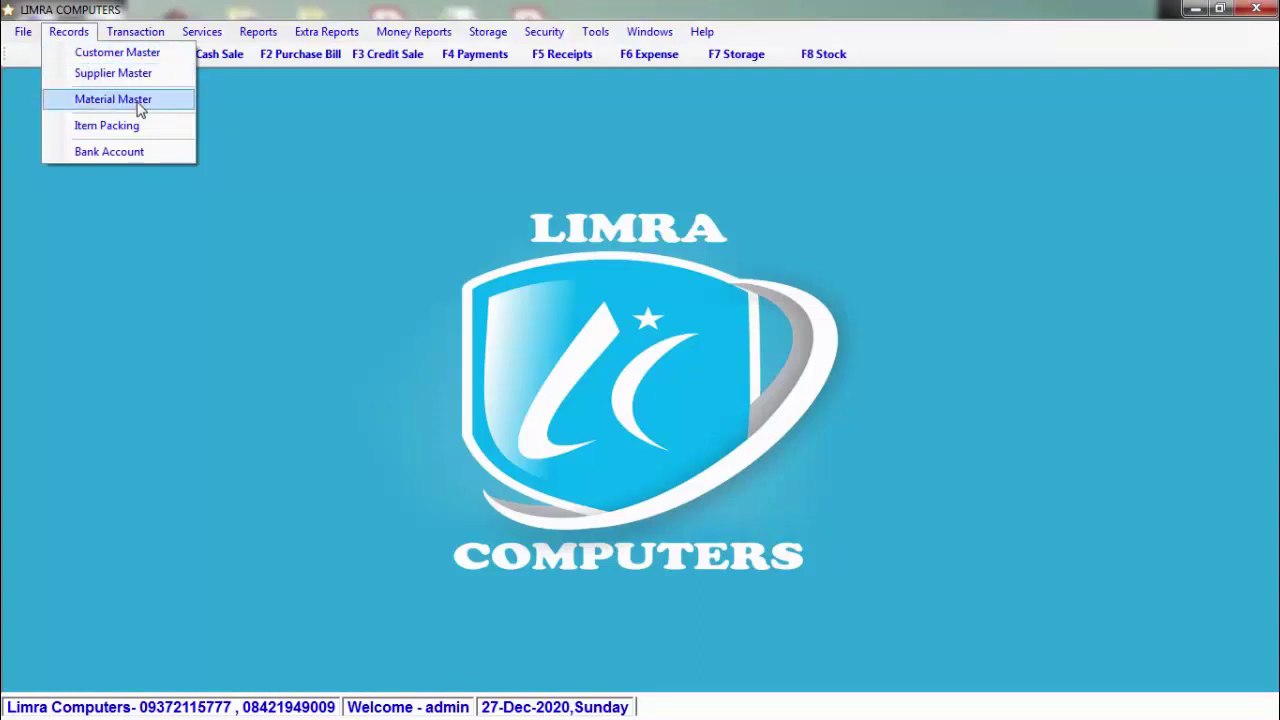
Step: Open Material Master and browse the existing materials list, then close the list
left_click(139, 104)
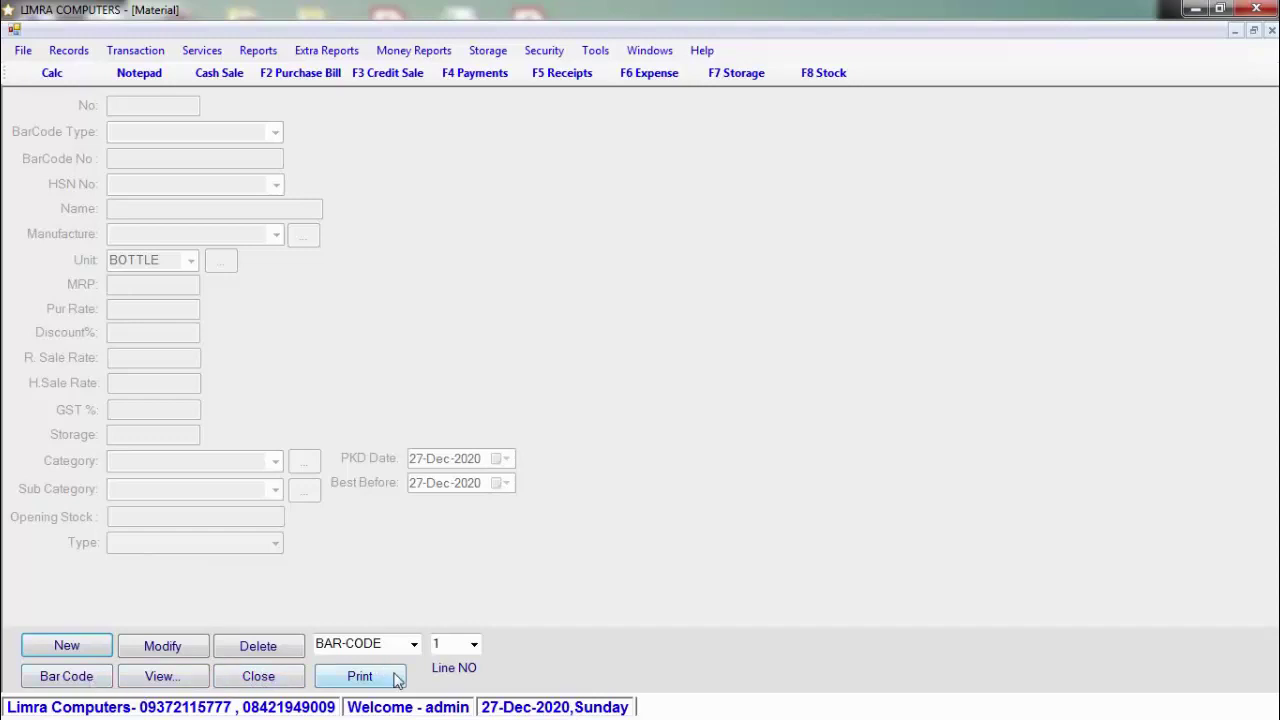
left_click(187, 682)
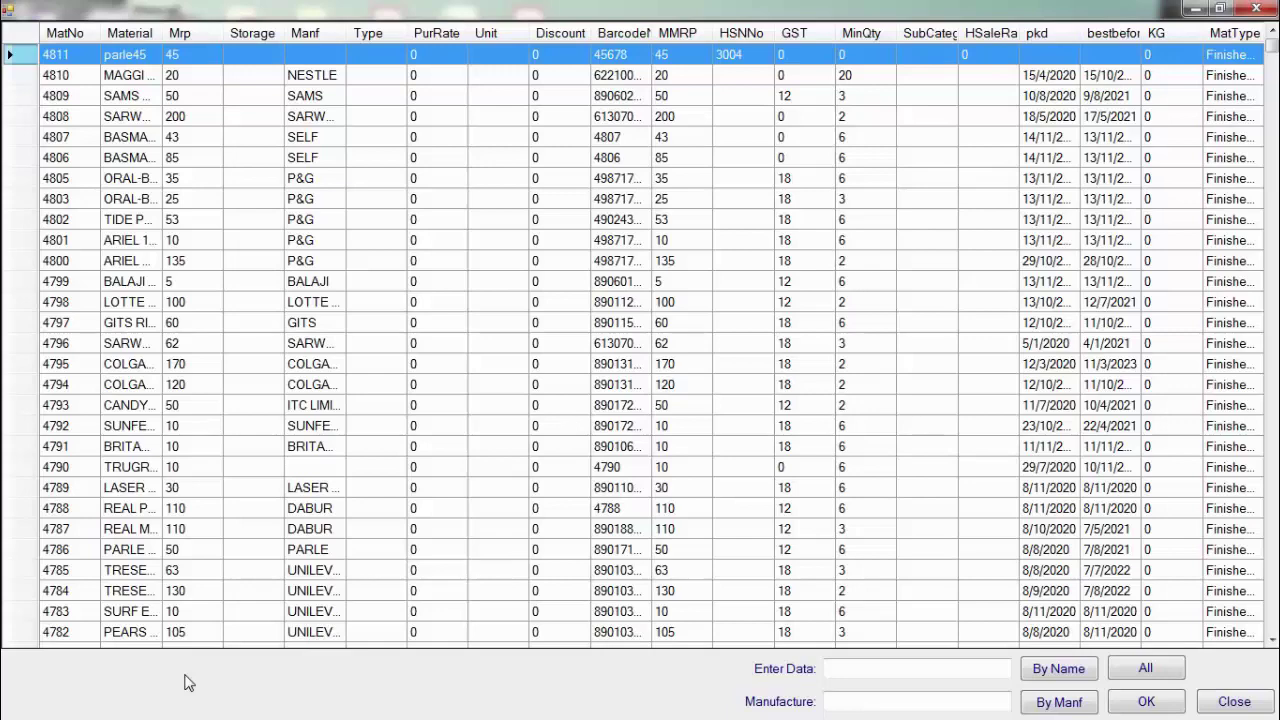
key("Escape")
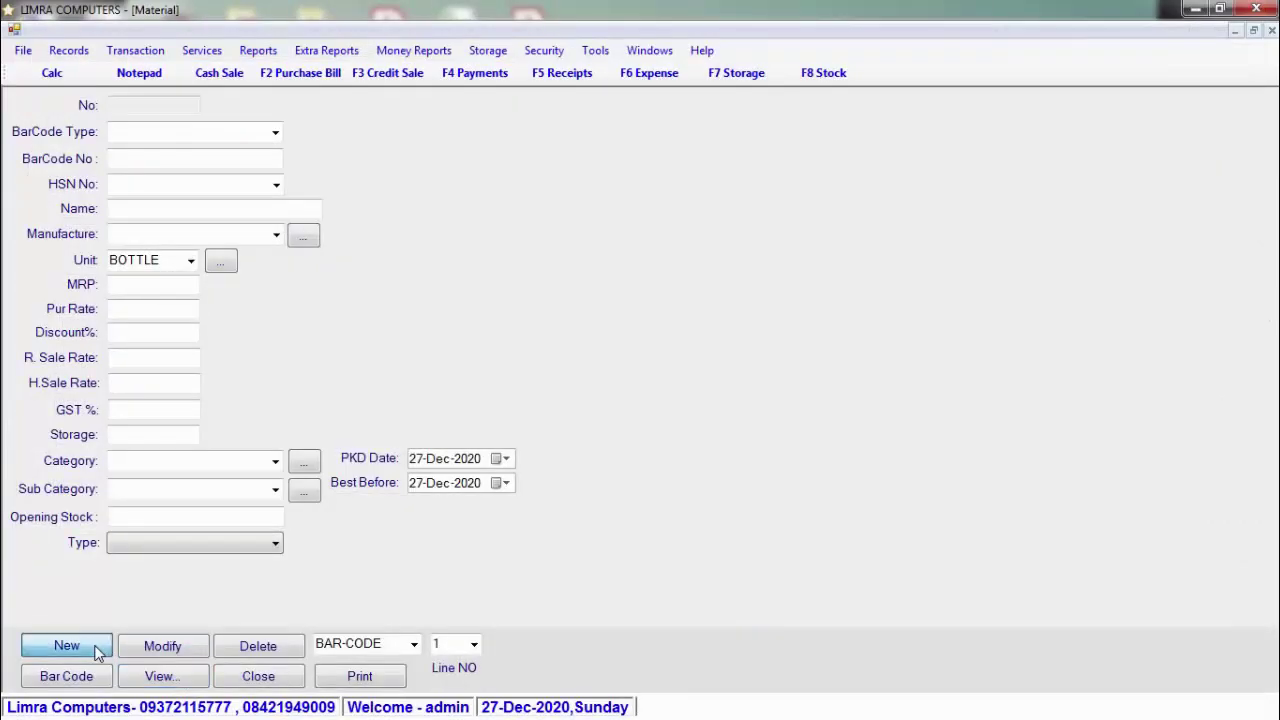
Step: Create a new material SUGAR with a new barcode (4812), HSN 3004 and unit KG
left_click(97, 652)
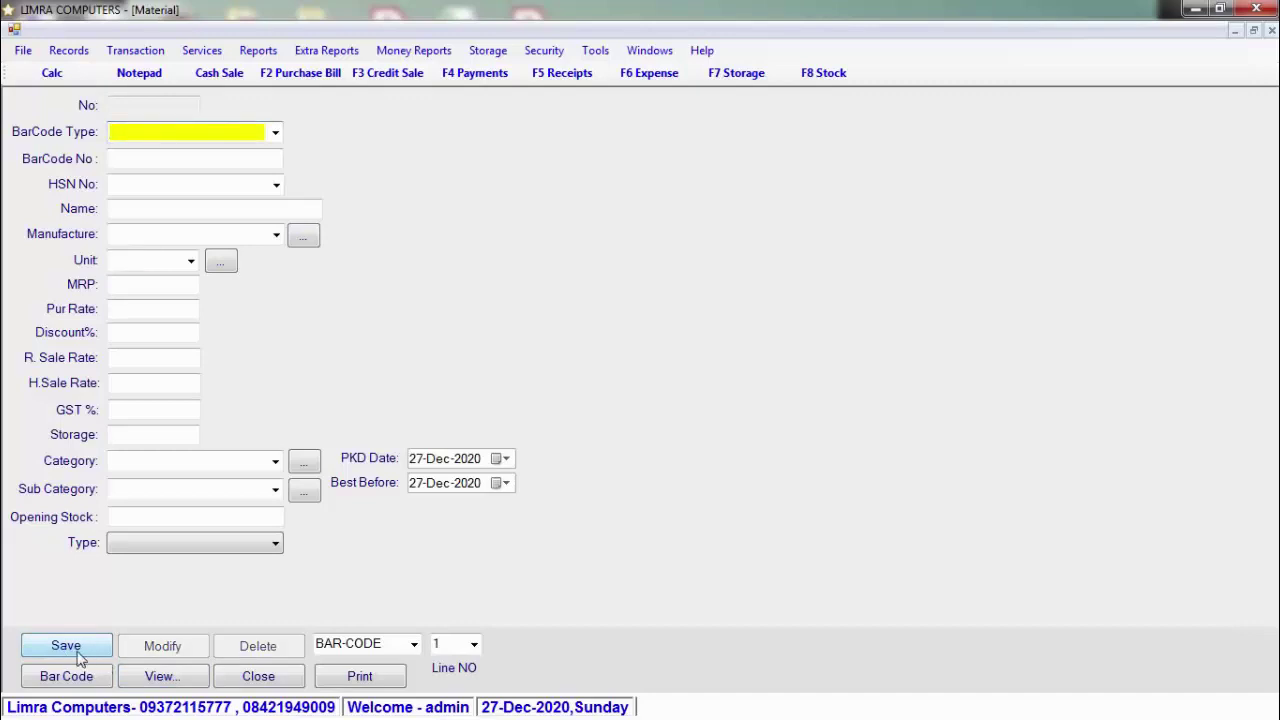
left_click(276, 133)
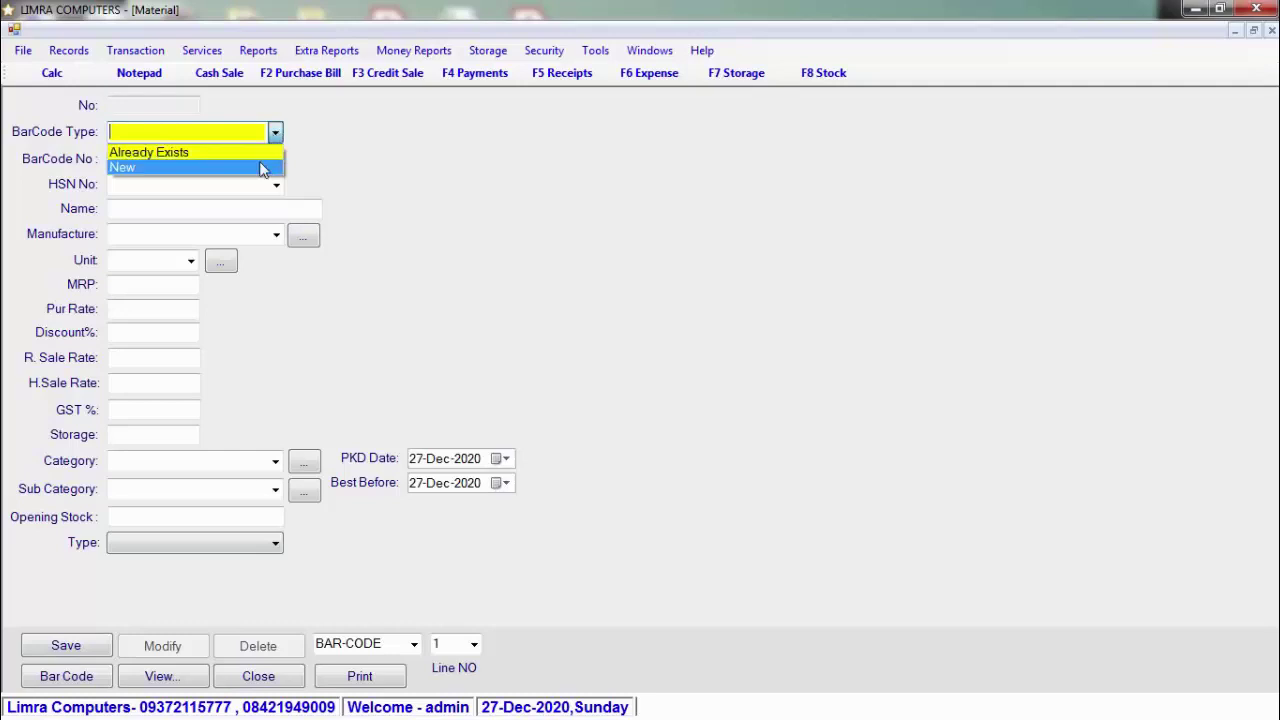
left_click(260, 168)
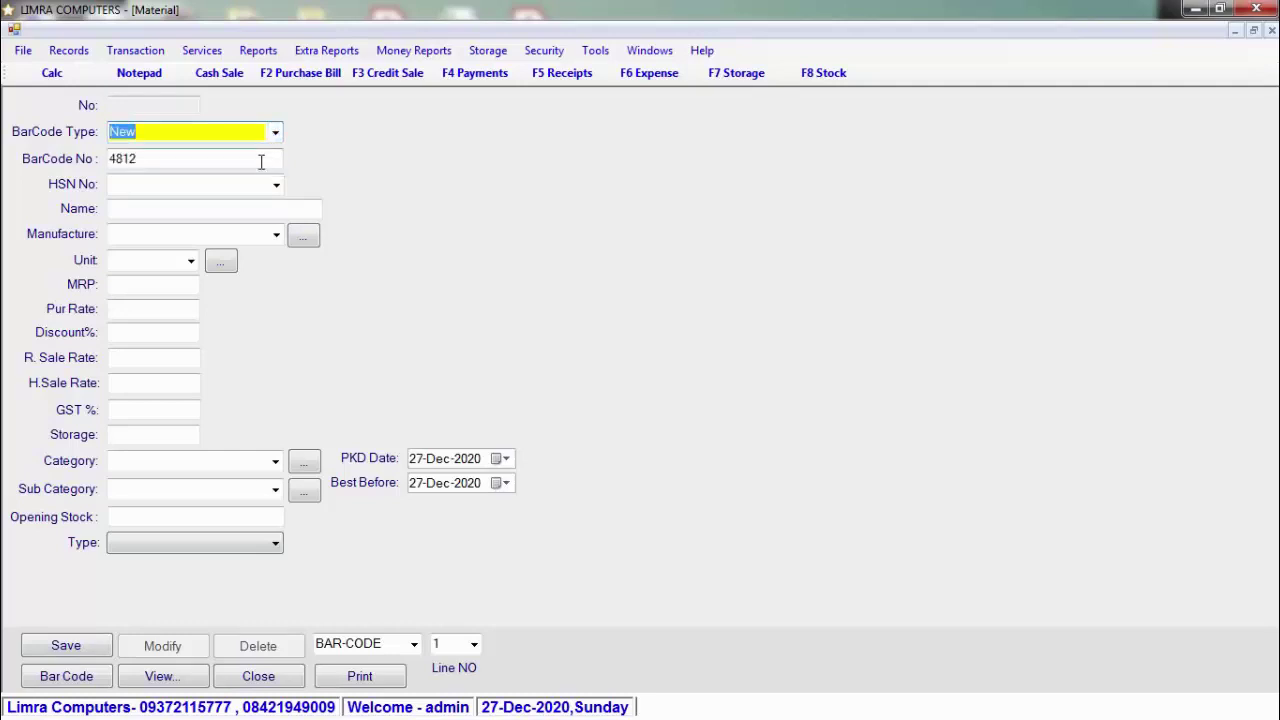
left_click(178, 187)
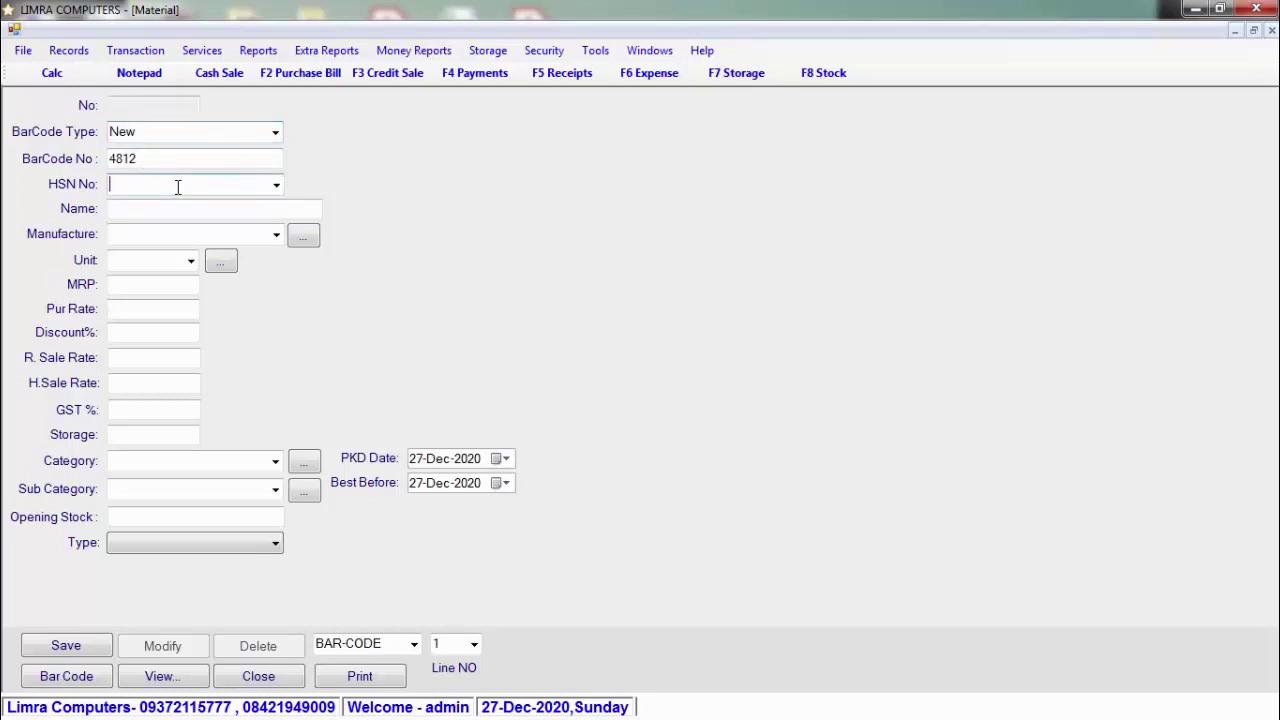
type("3004")
left_click(214, 208)
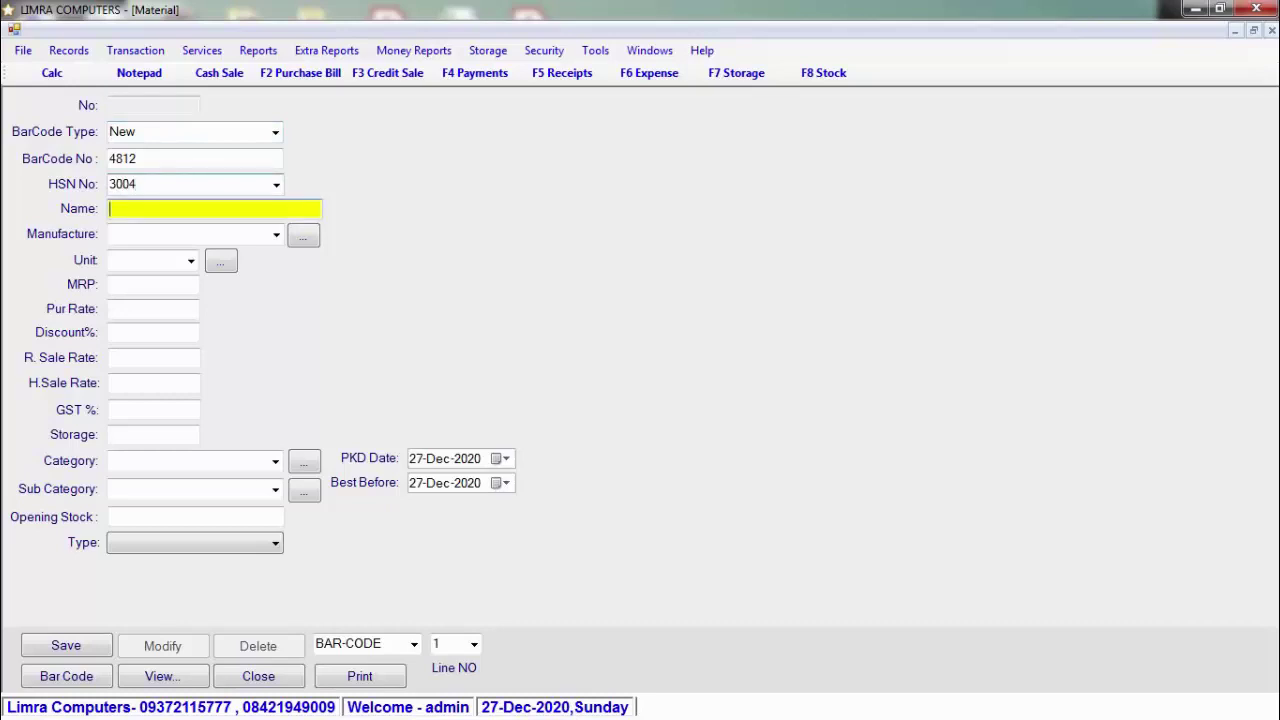
type("SUGAR")
key("Return")
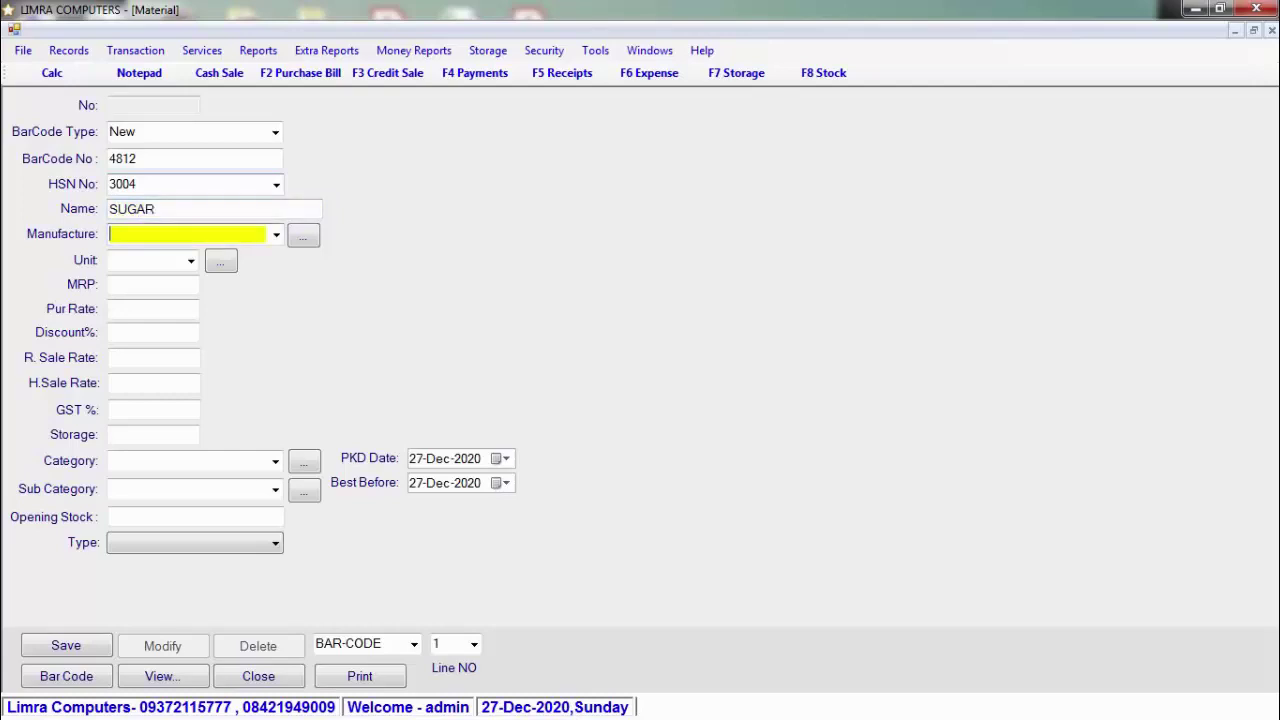
key("Return")
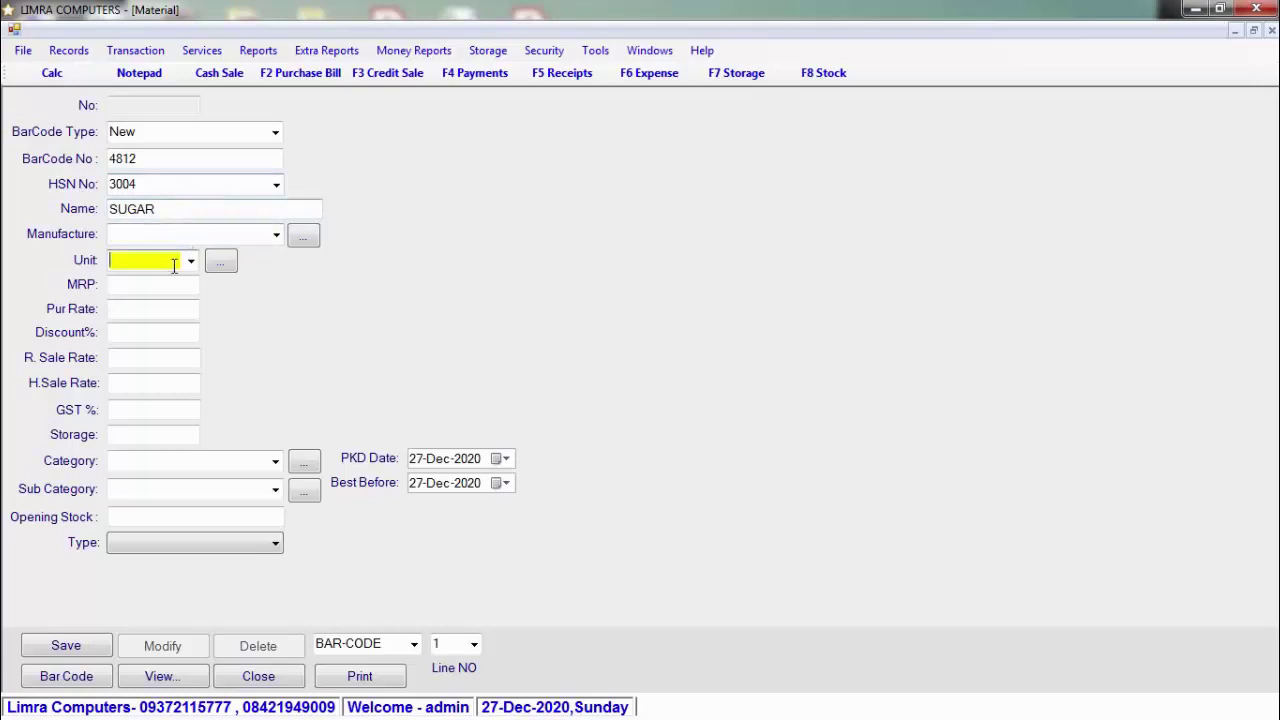
left_click(191, 262)
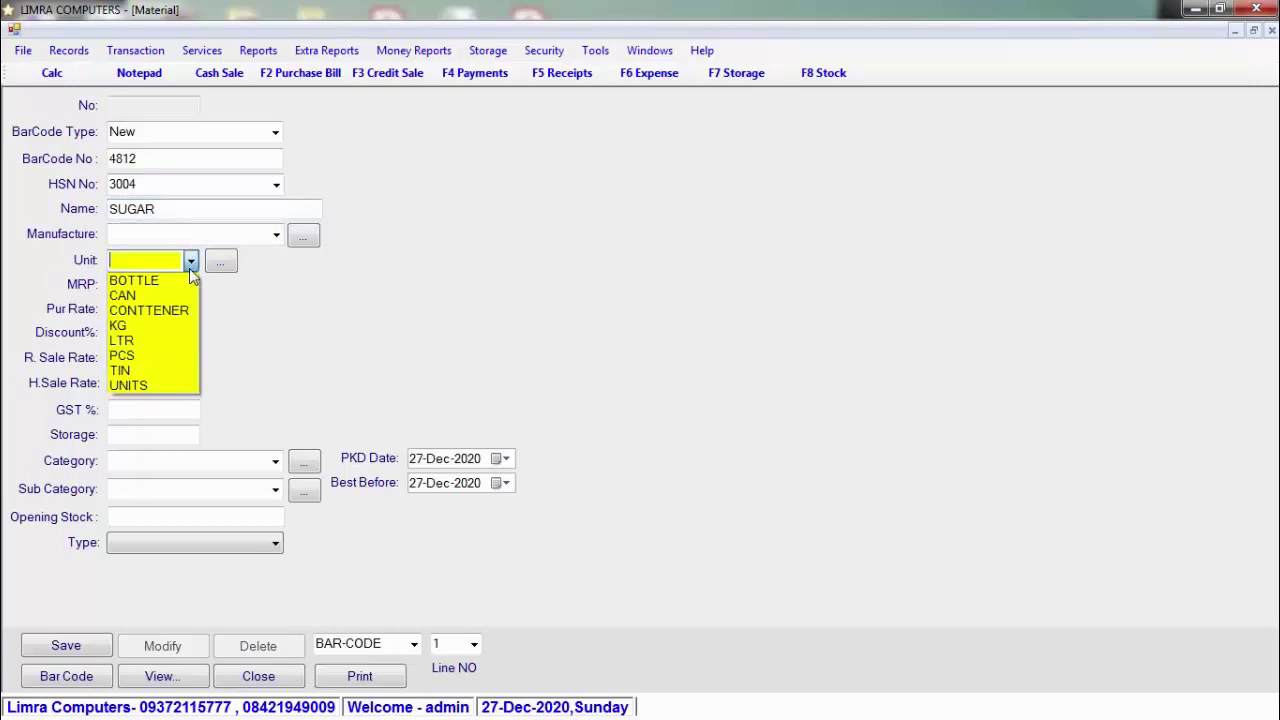
left_click(183, 330)
left_click(155, 286)
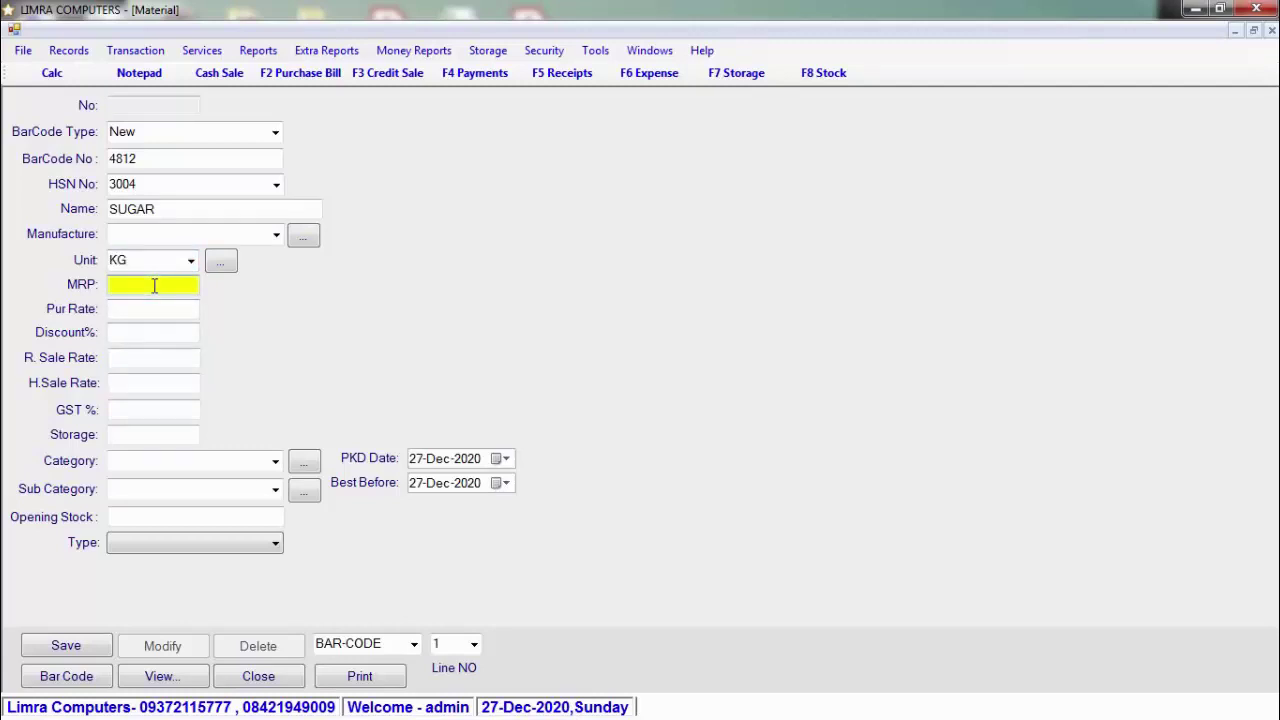
Step: Enter MRP 40, purchase rate 35, wholesale rate 38 and GST 12% for SUGAR
type("40")
key("Return")
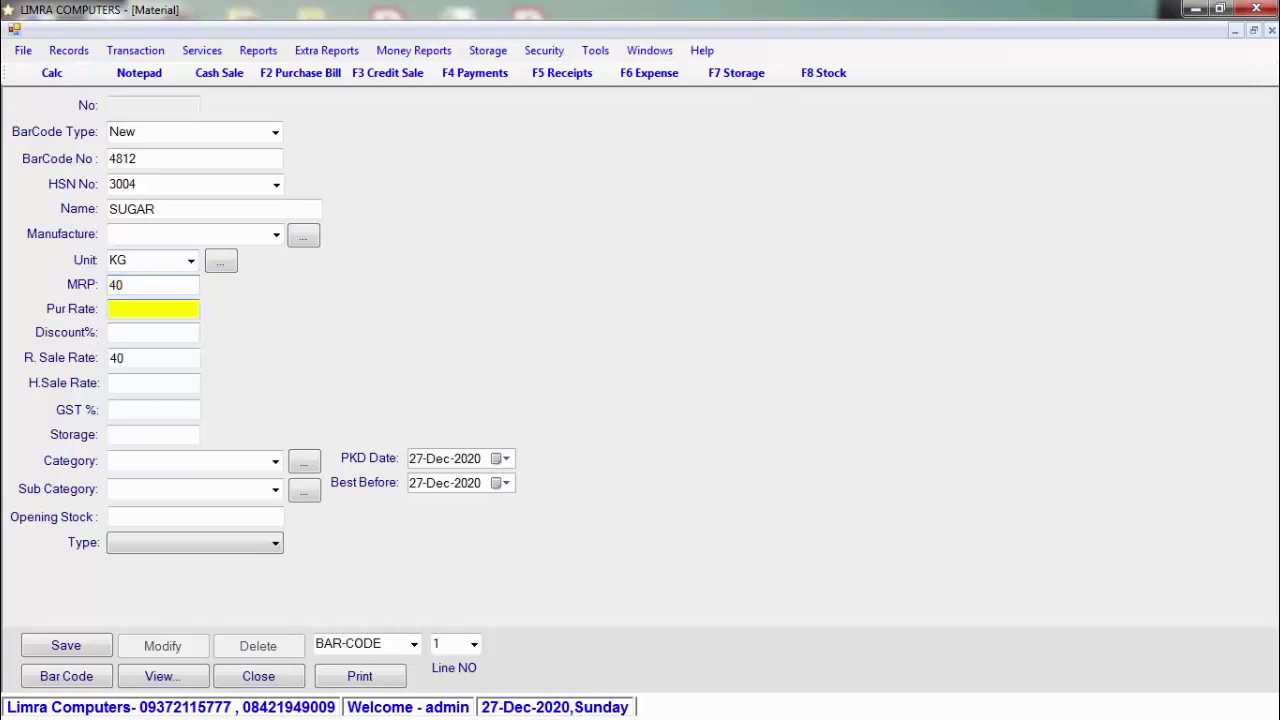
type("35")
key("Return")
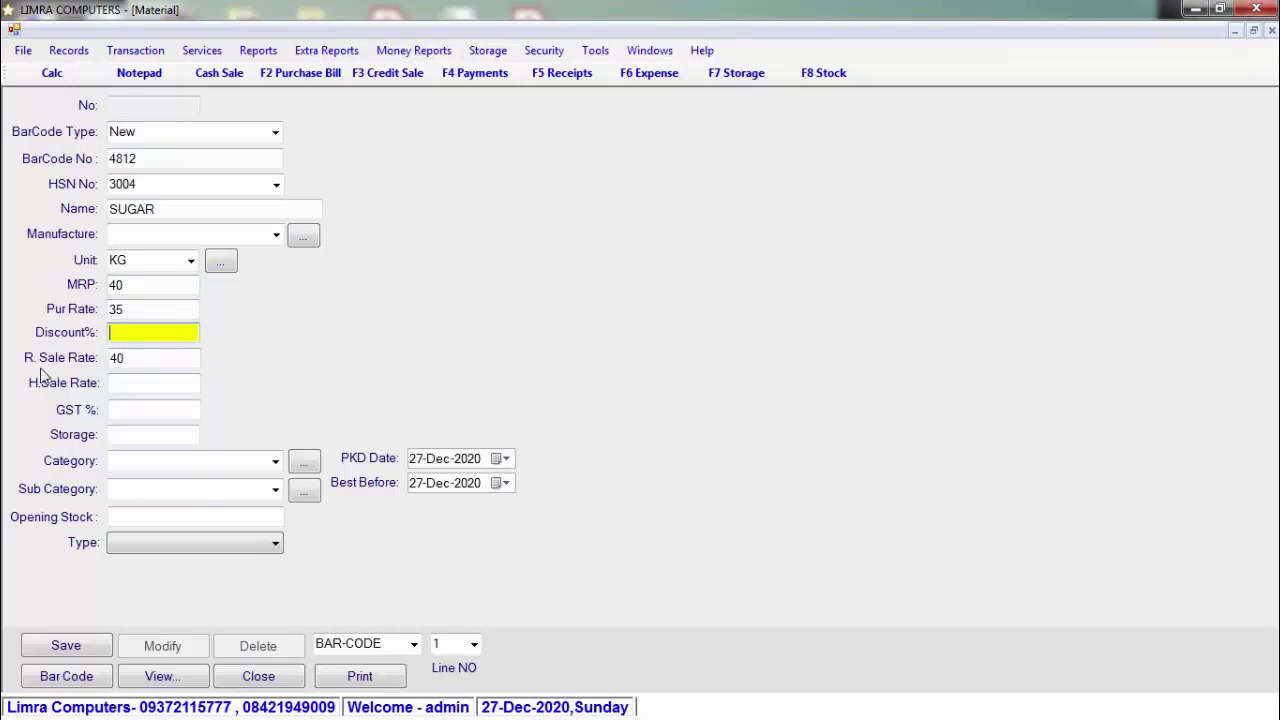
left_click(143, 383)
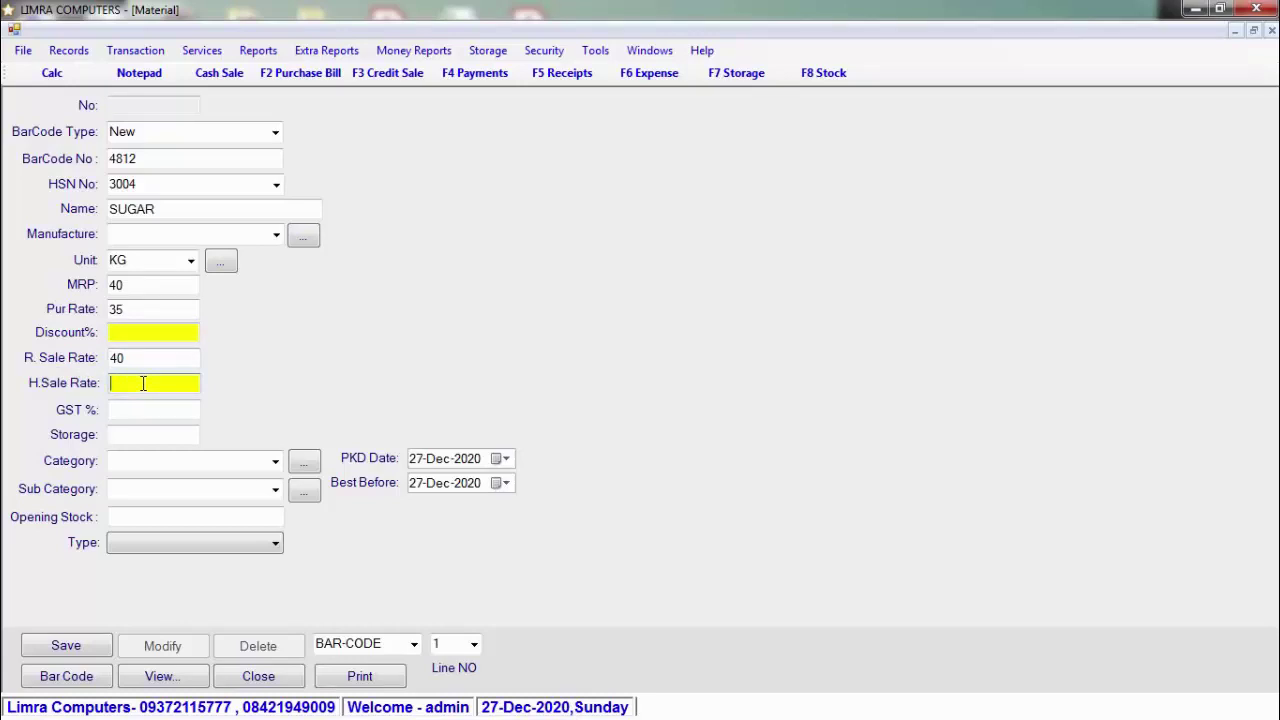
type("38")
left_click(166, 417)
type("12")
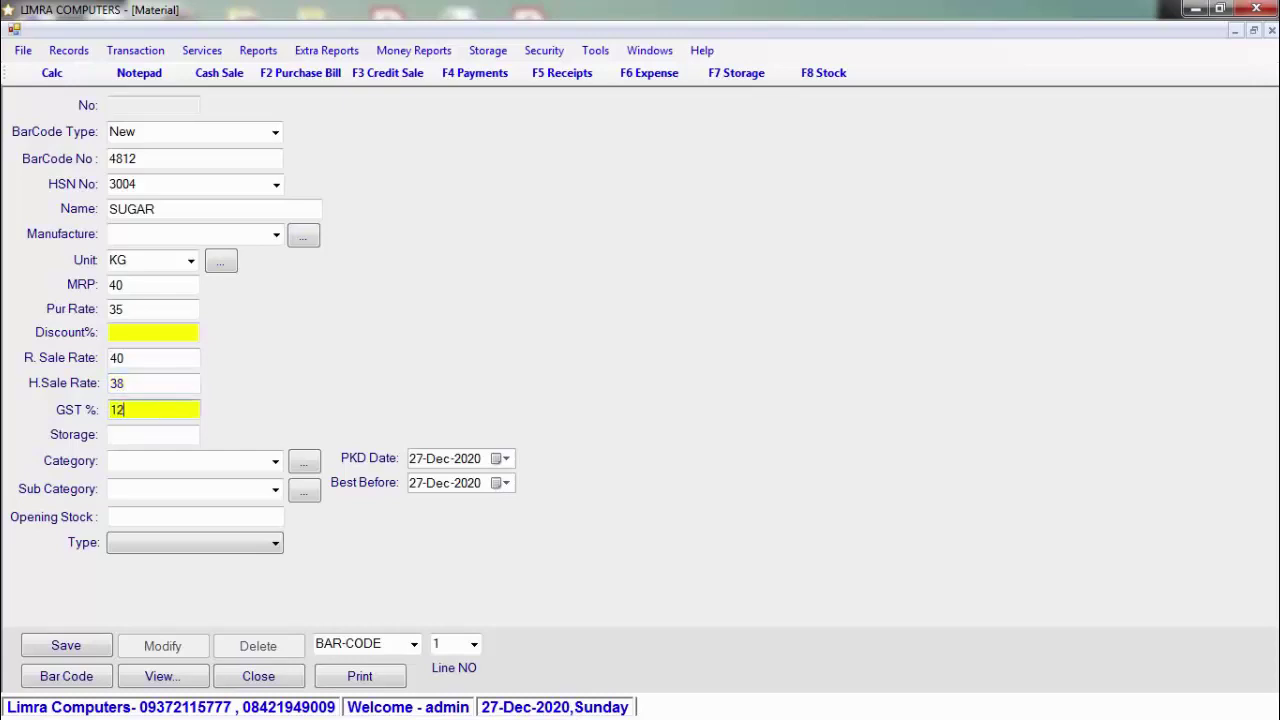
Step: Leave category and sub category empty and set the material type to Finished Good
left_click(276, 461)
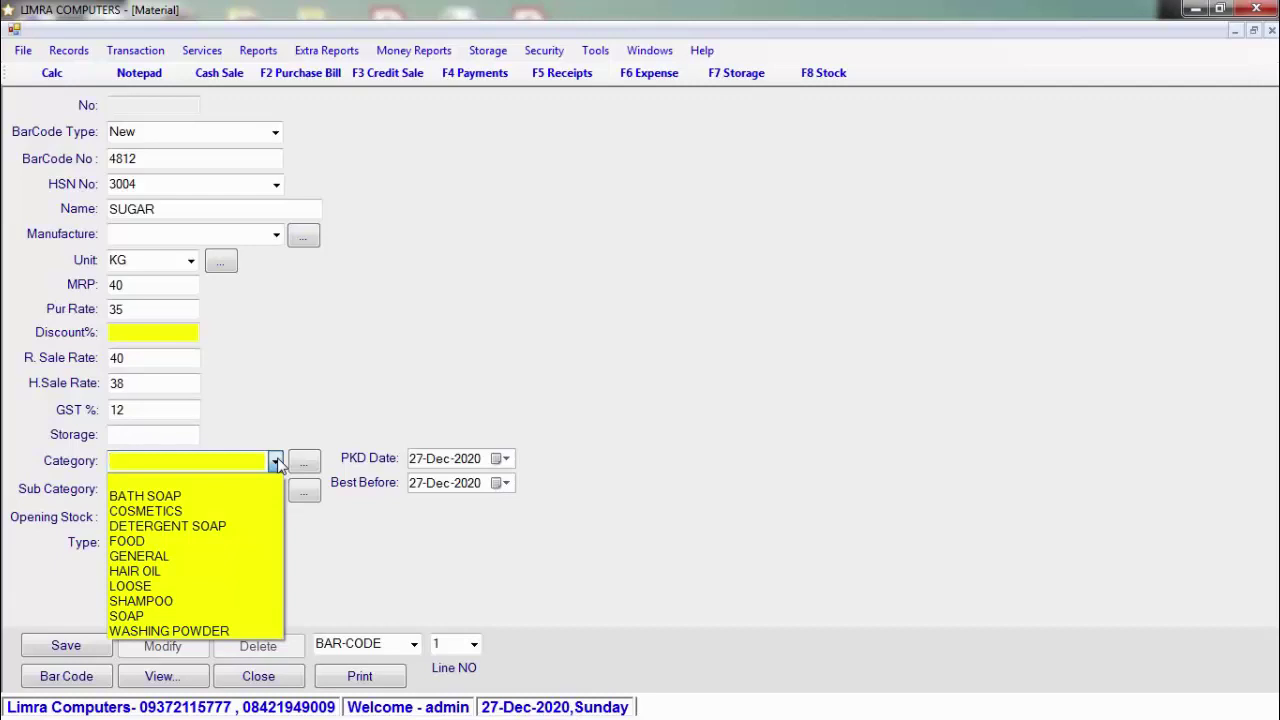
left_click(276, 461)
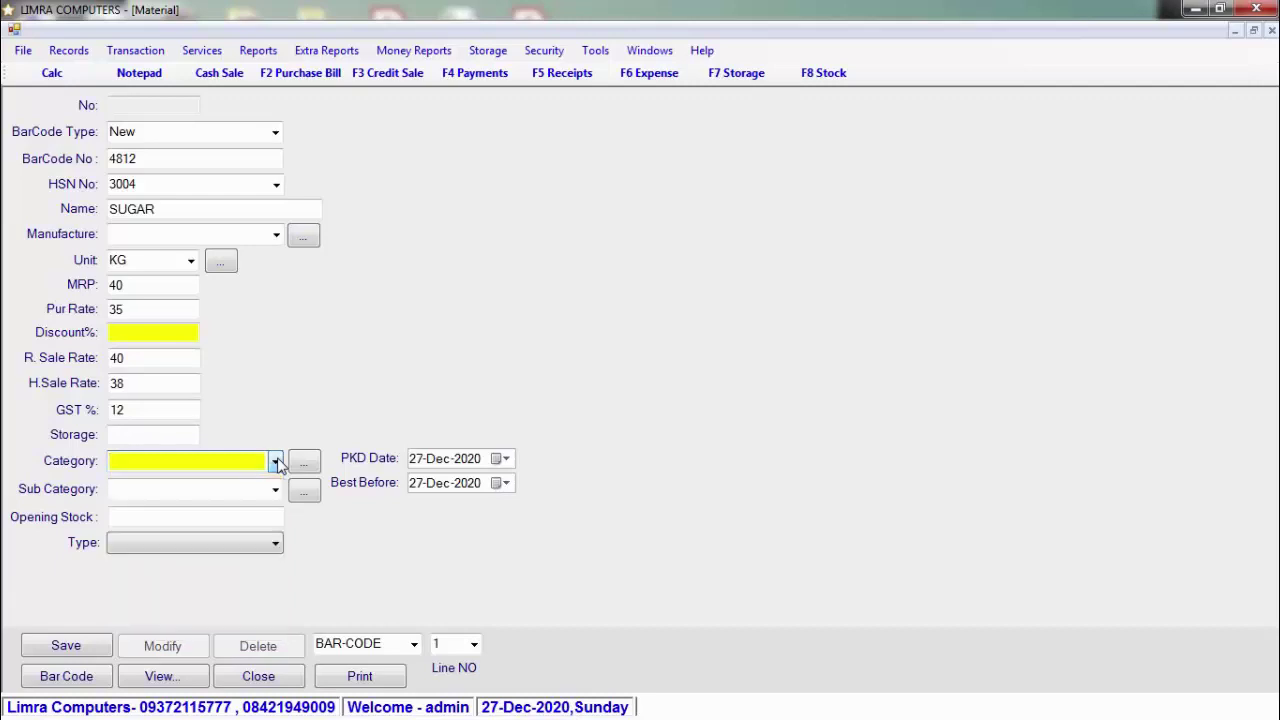
left_click(276, 489)
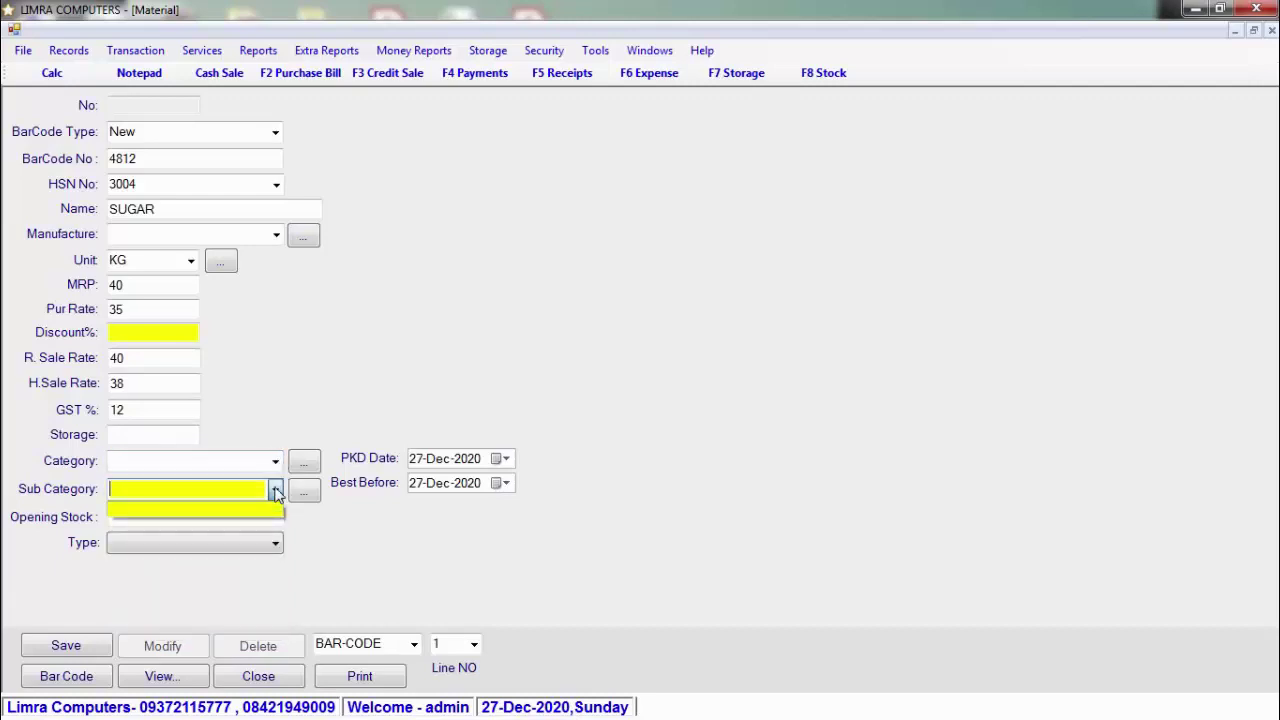
left_click(276, 490)
left_click(268, 514)
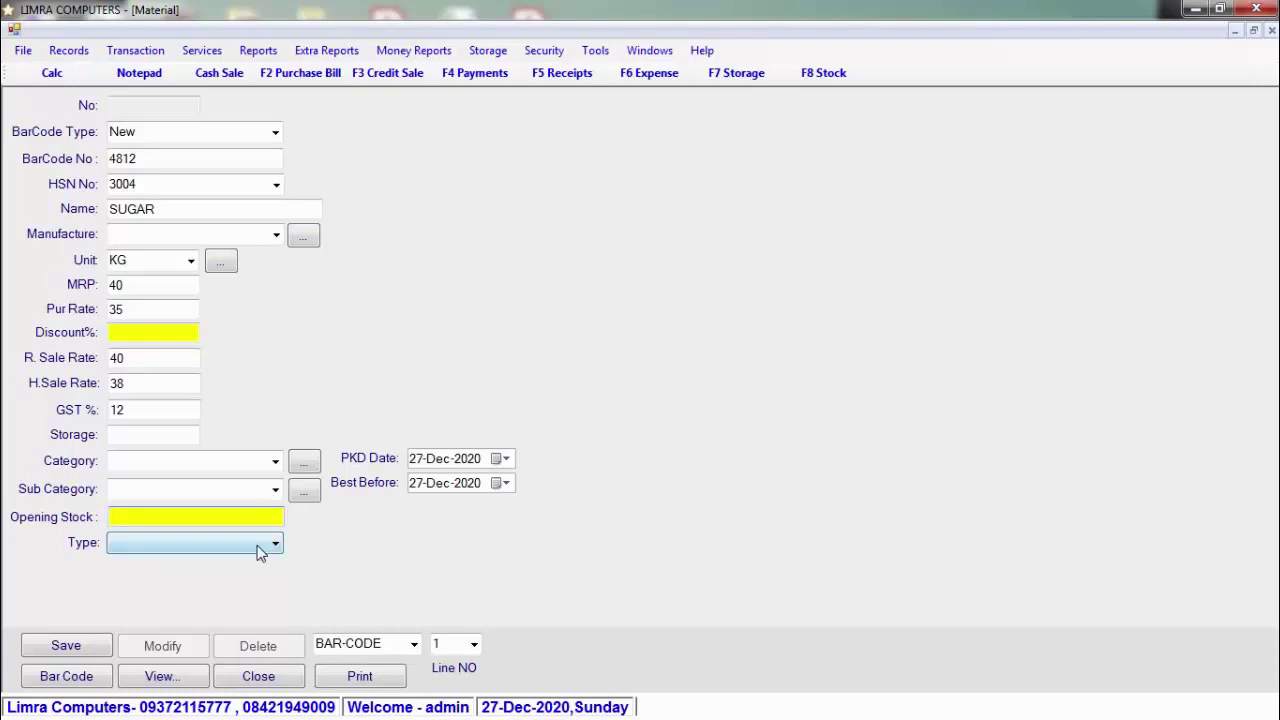
left_click(261, 549)
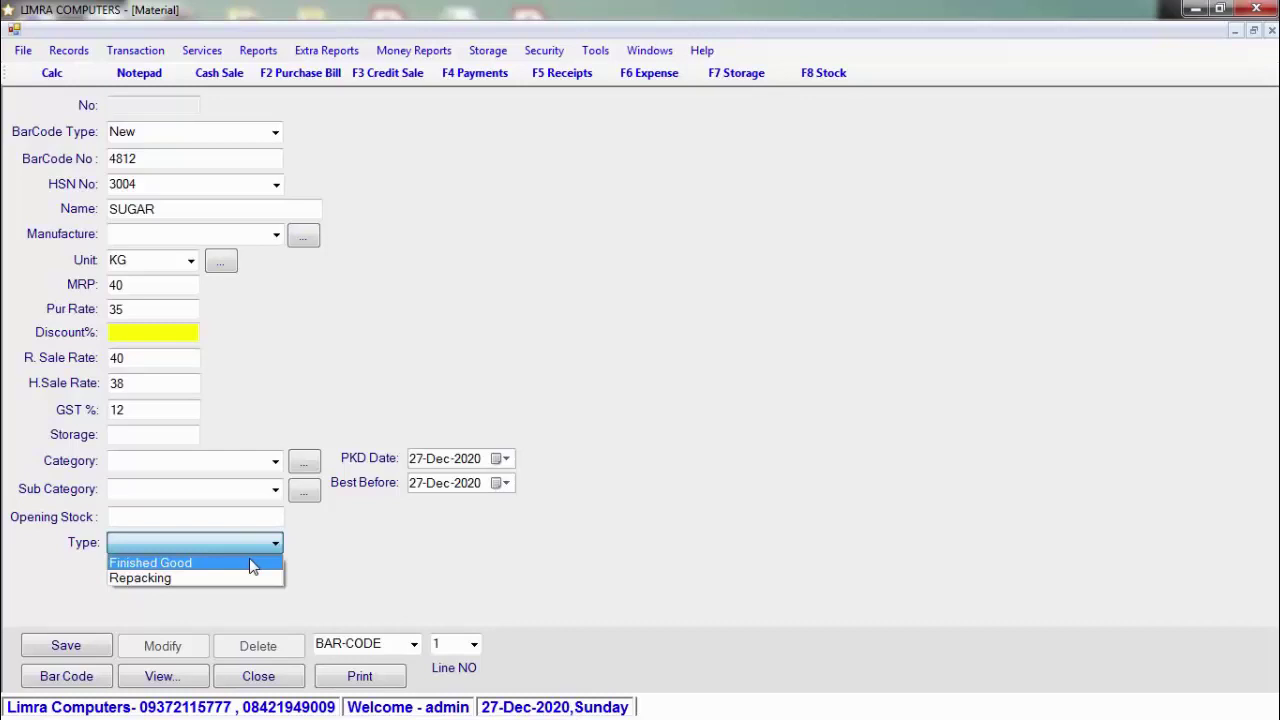
left_click(251, 566)
left_click(201, 516)
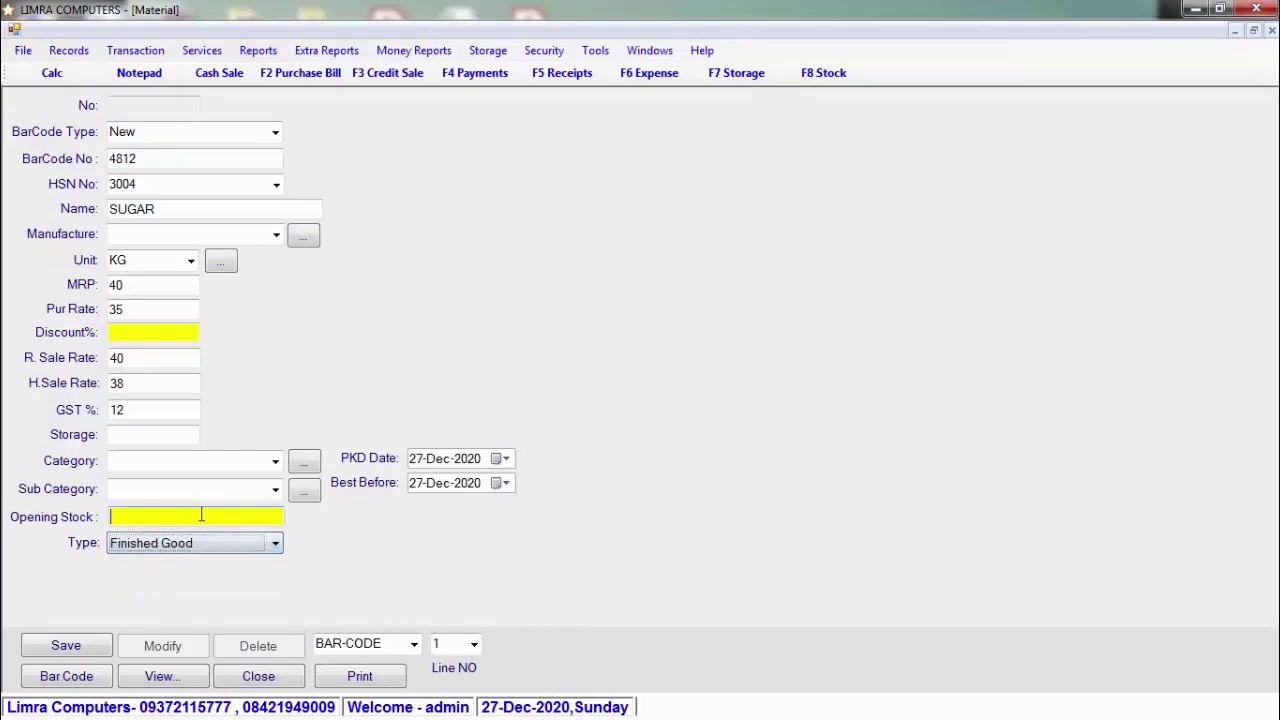
Step: Enter opening stock 100 and save SUGAR as material record 4812
type("100")
left_click(68, 646)
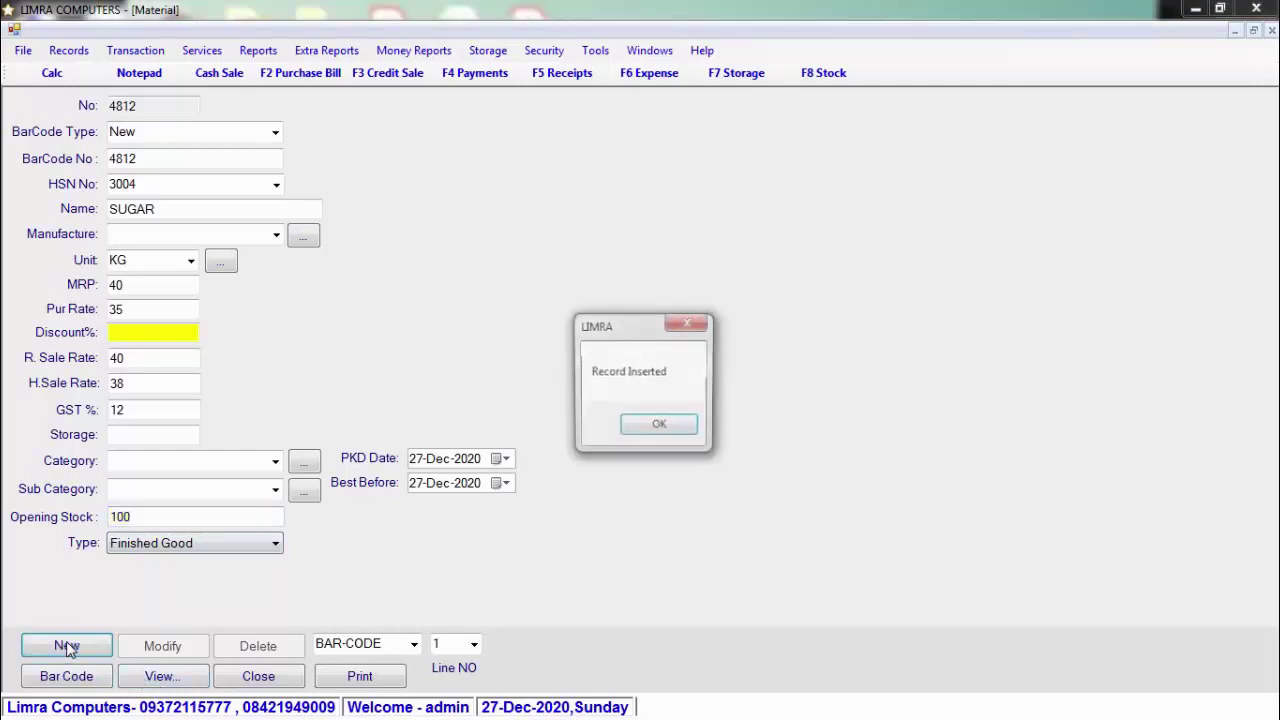
left_click(678, 428)
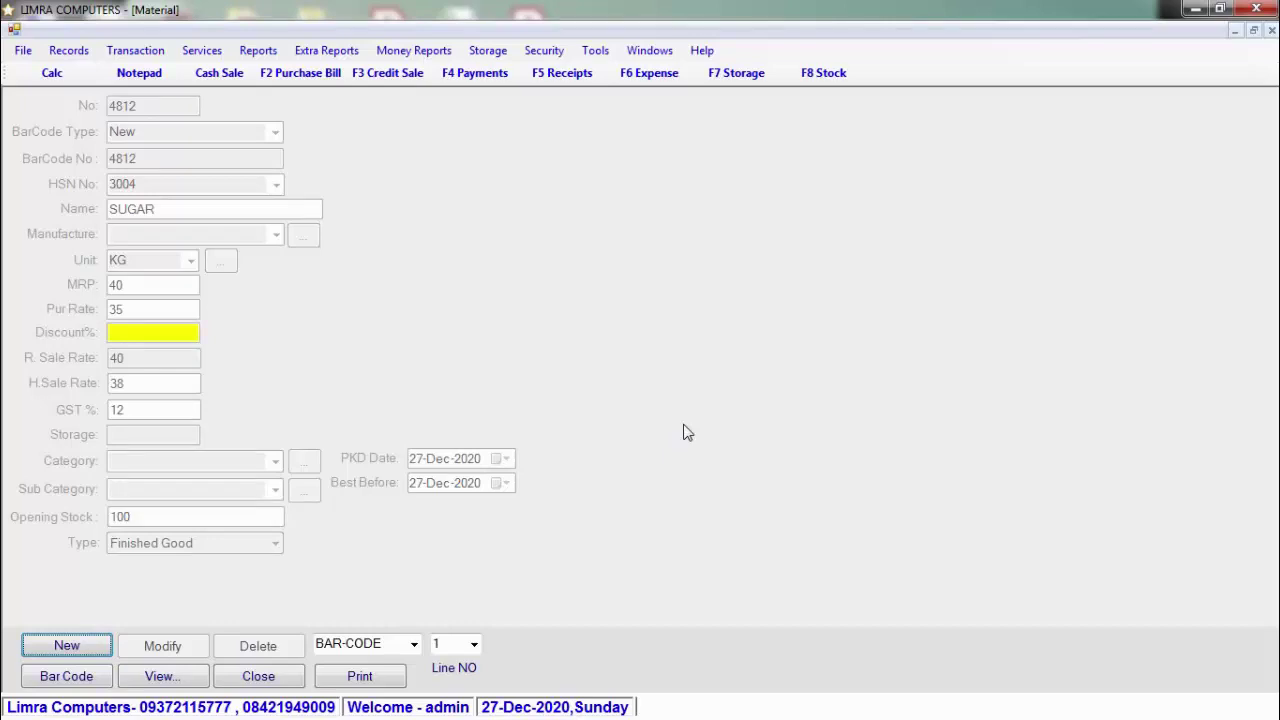
left_click(103, 650)
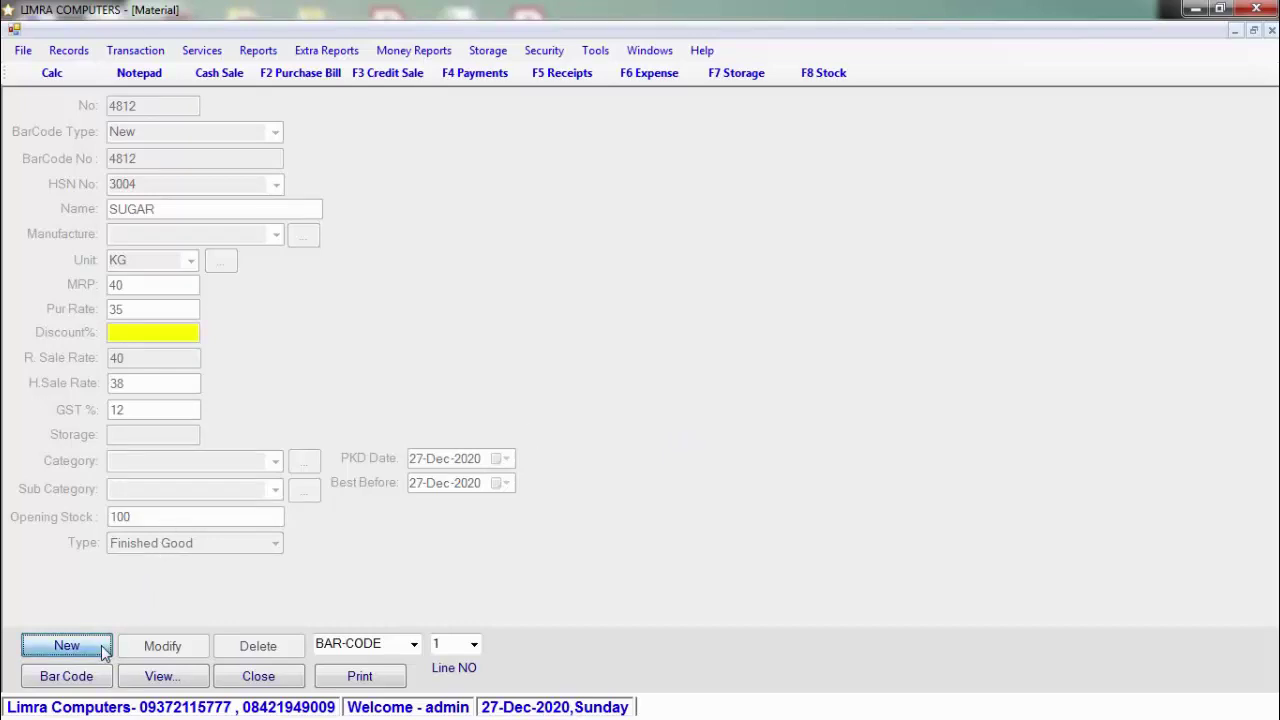
Step: Start material SUGAR 250GRM with a new barcode, HSN 3004 and unit KG
left_click(276, 132)
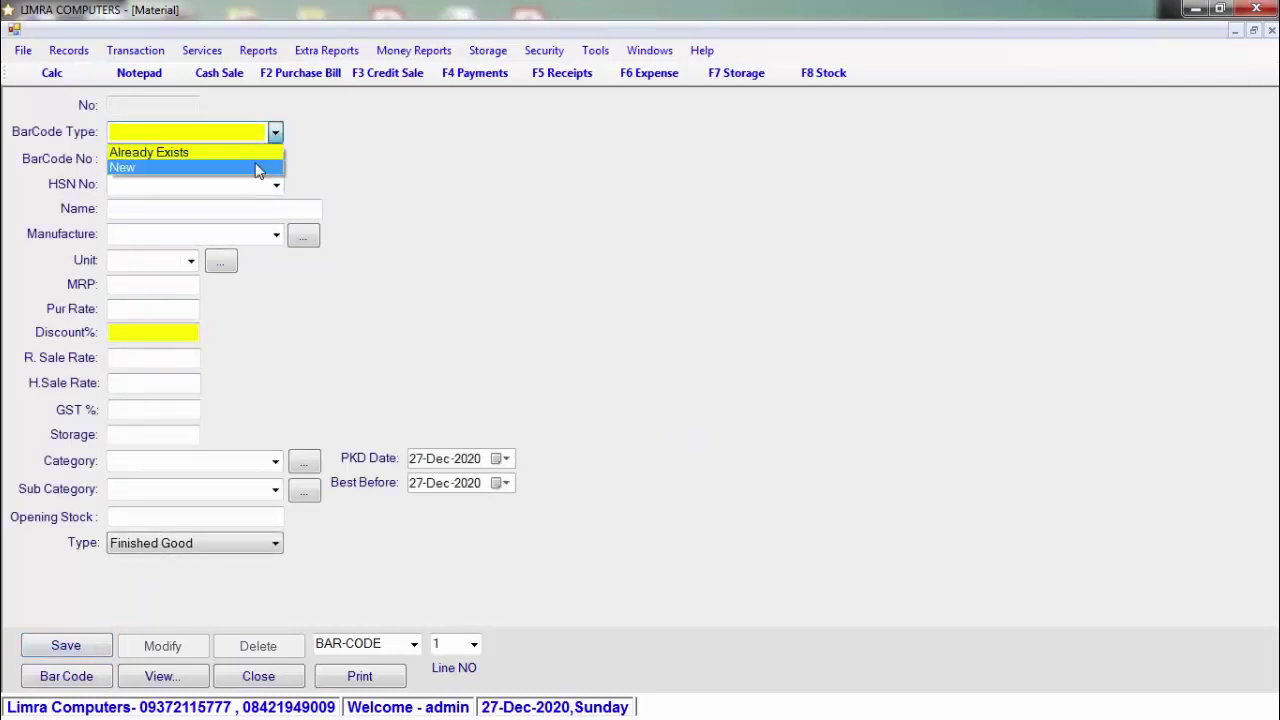
left_click(257, 168)
left_click(275, 186)
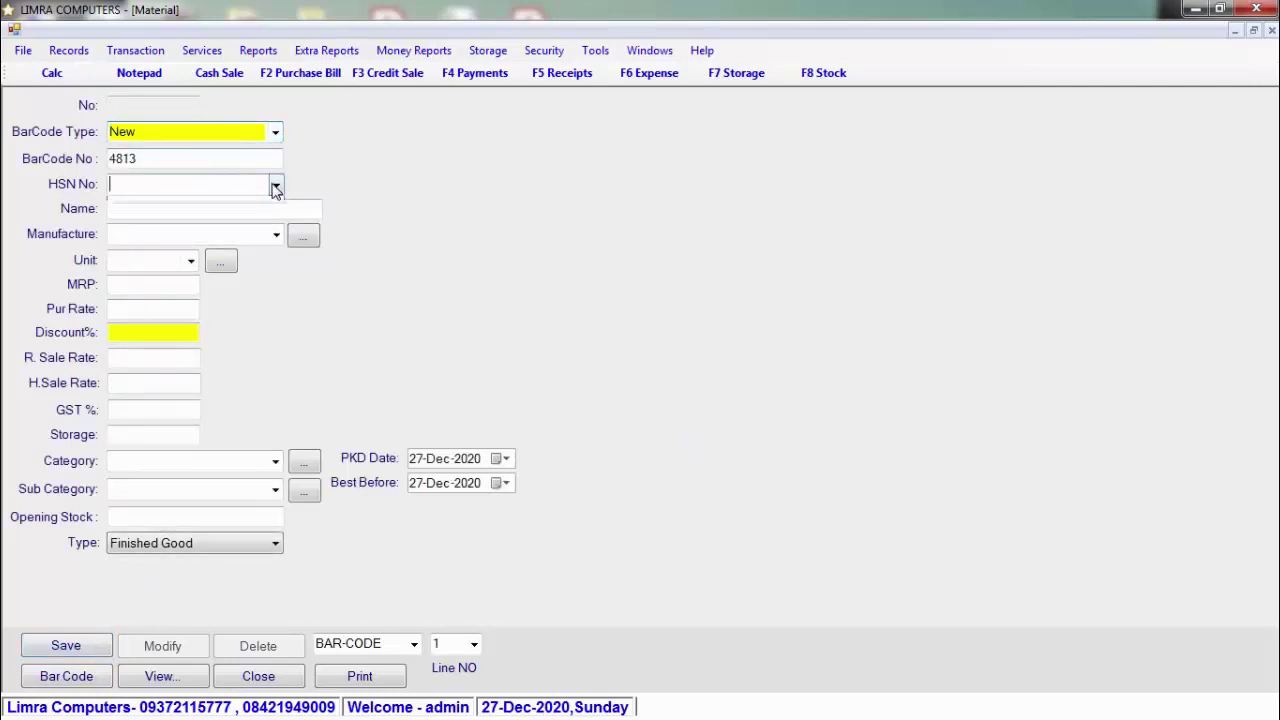
type("3004")
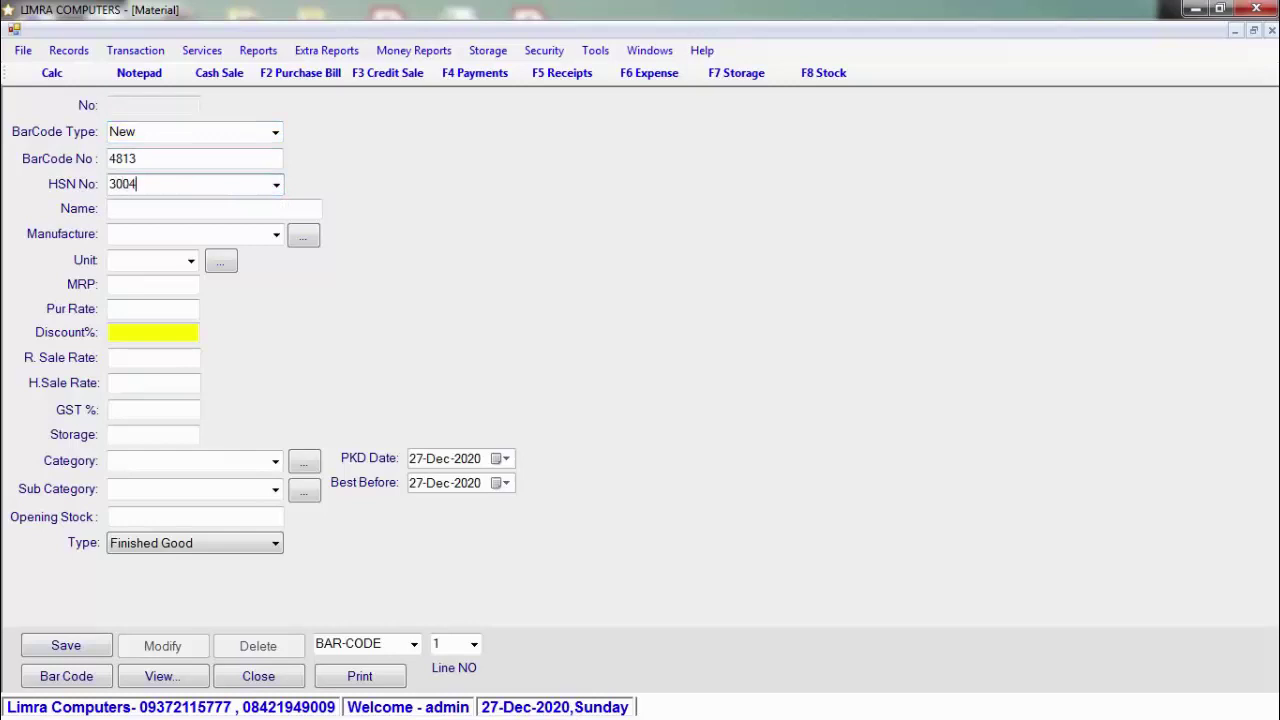
key("Return")
type("SUG")
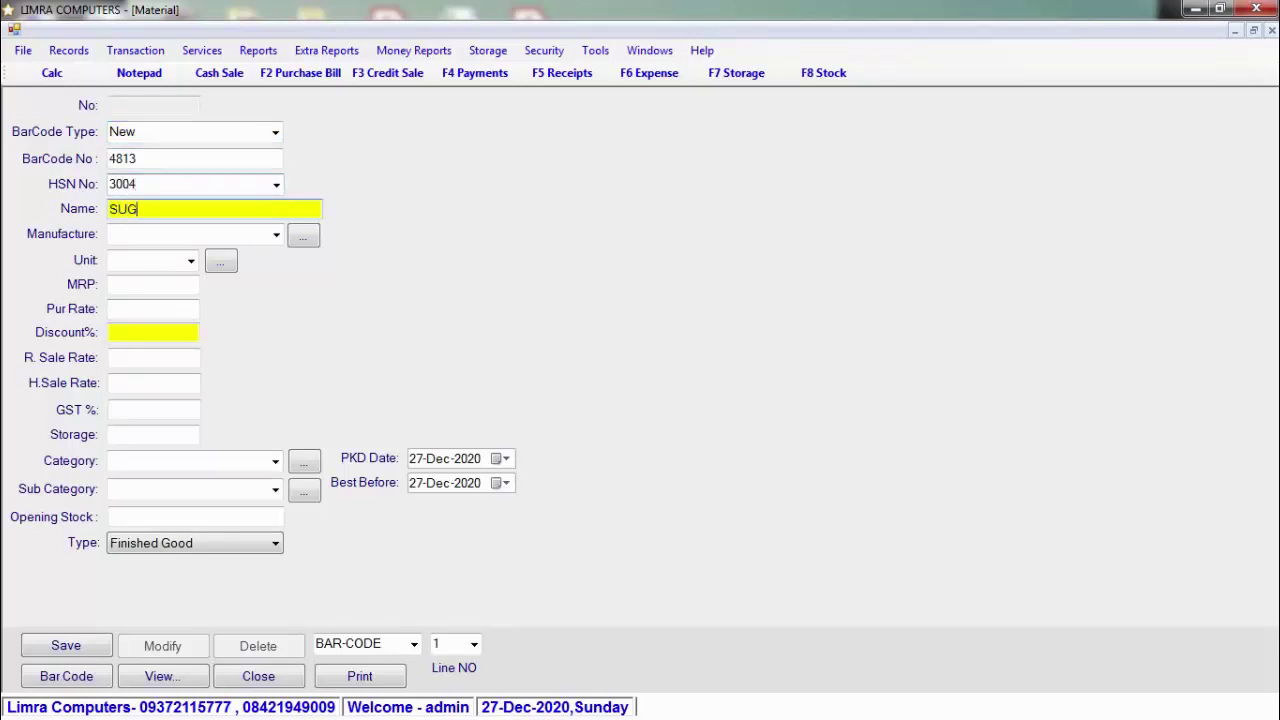
type("AR 250GRM")
key("Return")
key("Return")
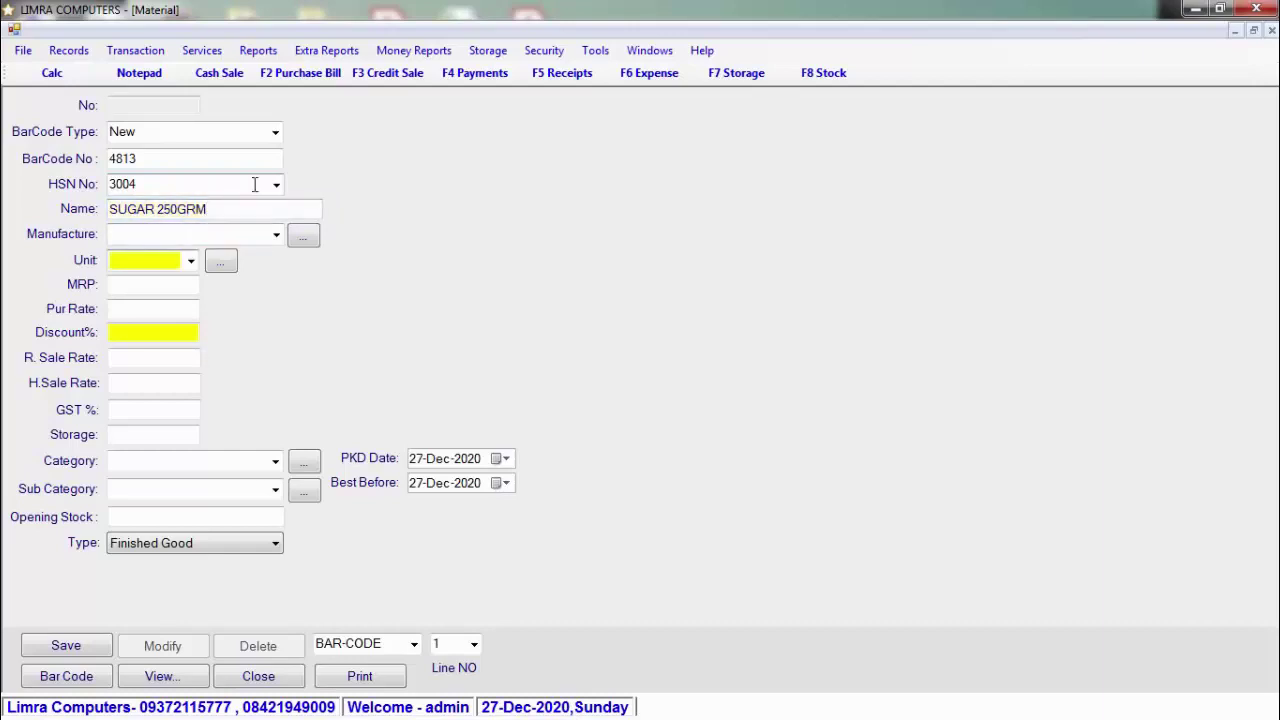
type("KG")
key("Return")
Step: Give SUGAR 250GRM MRP 10, GST 12%, category FOOD and type Repacking
type("1")
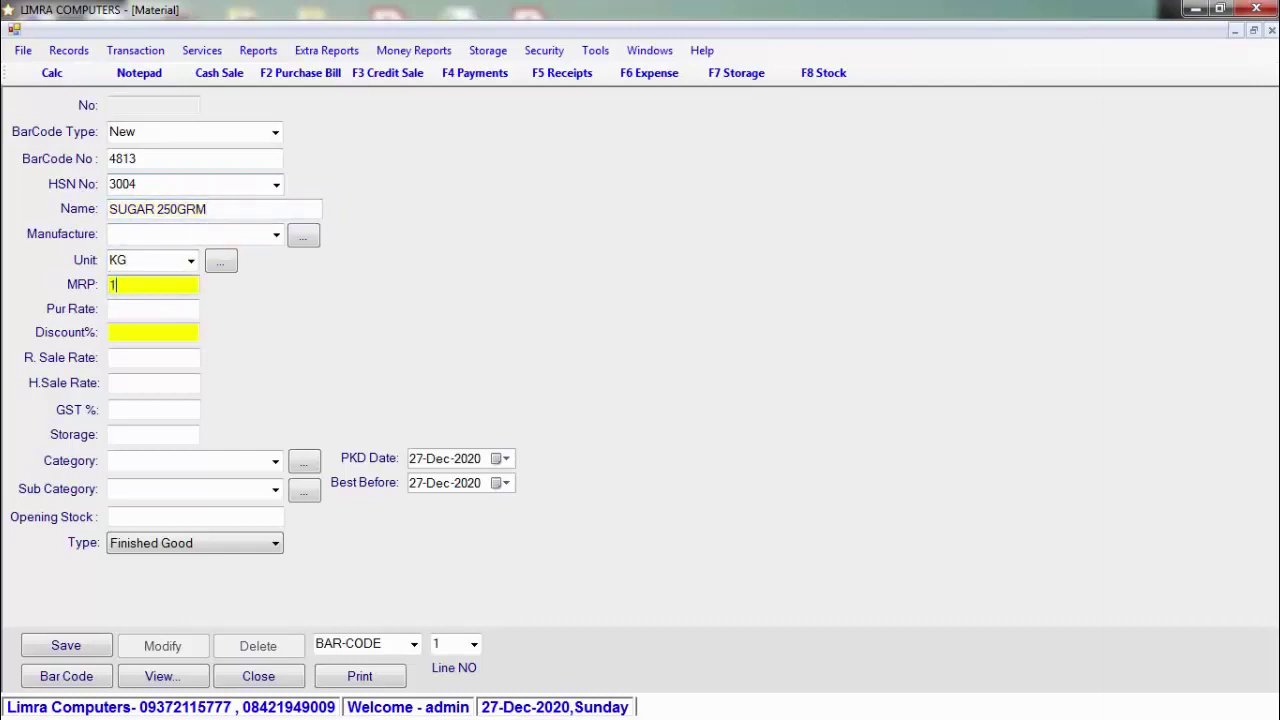
key("Return")
key("Return")
key("Return")
key("Return")
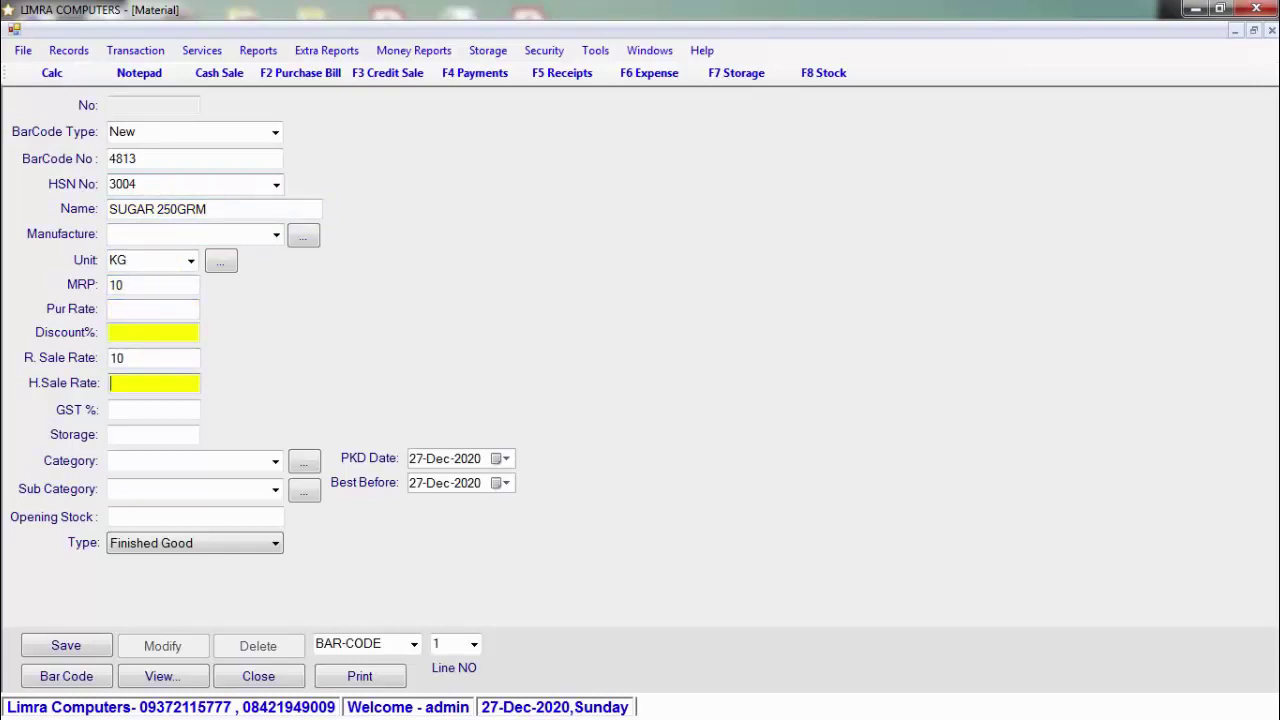
key("Return")
type("12")
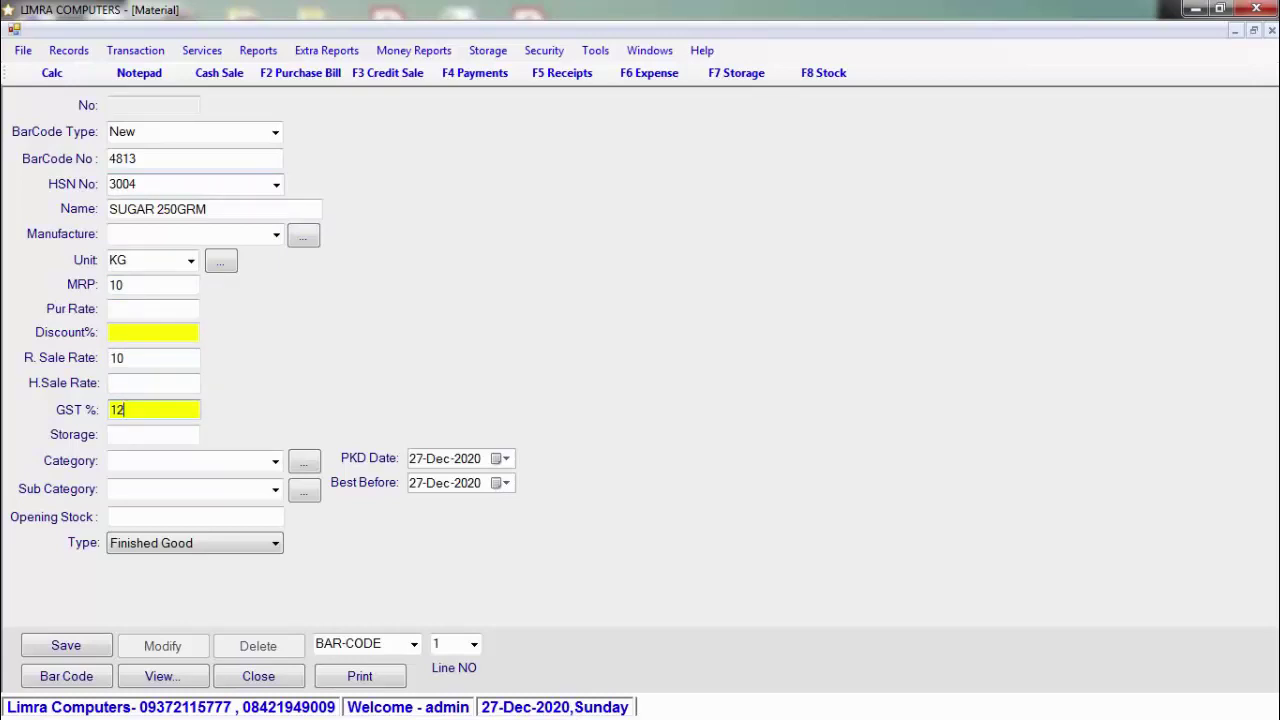
key("Return")
key("Return")
type("FOOD")
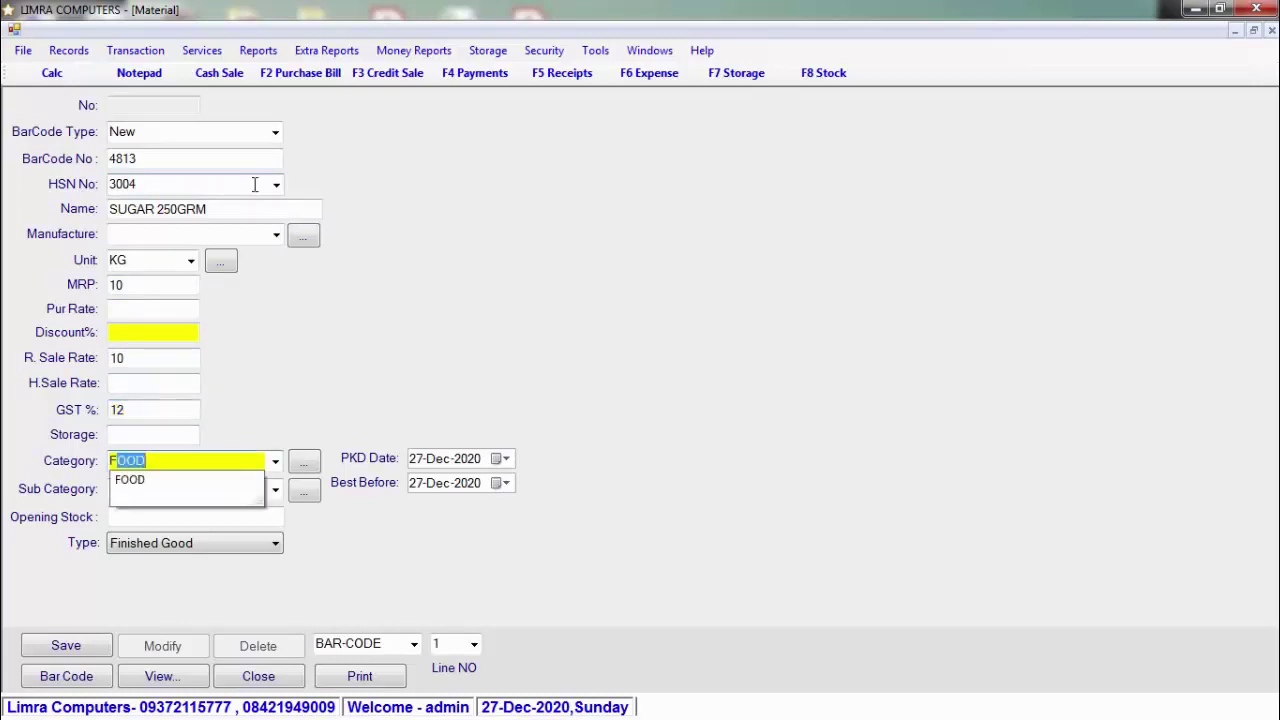
key("Return")
key("Return")
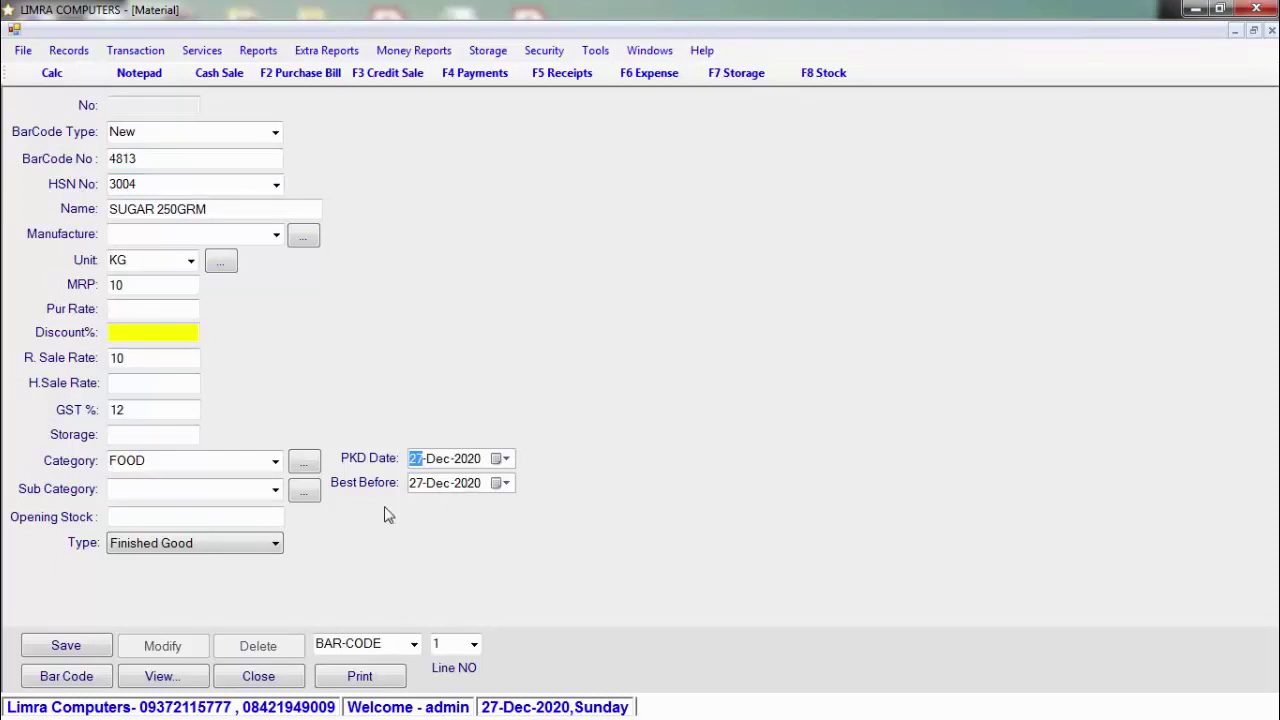
left_click(220, 547)
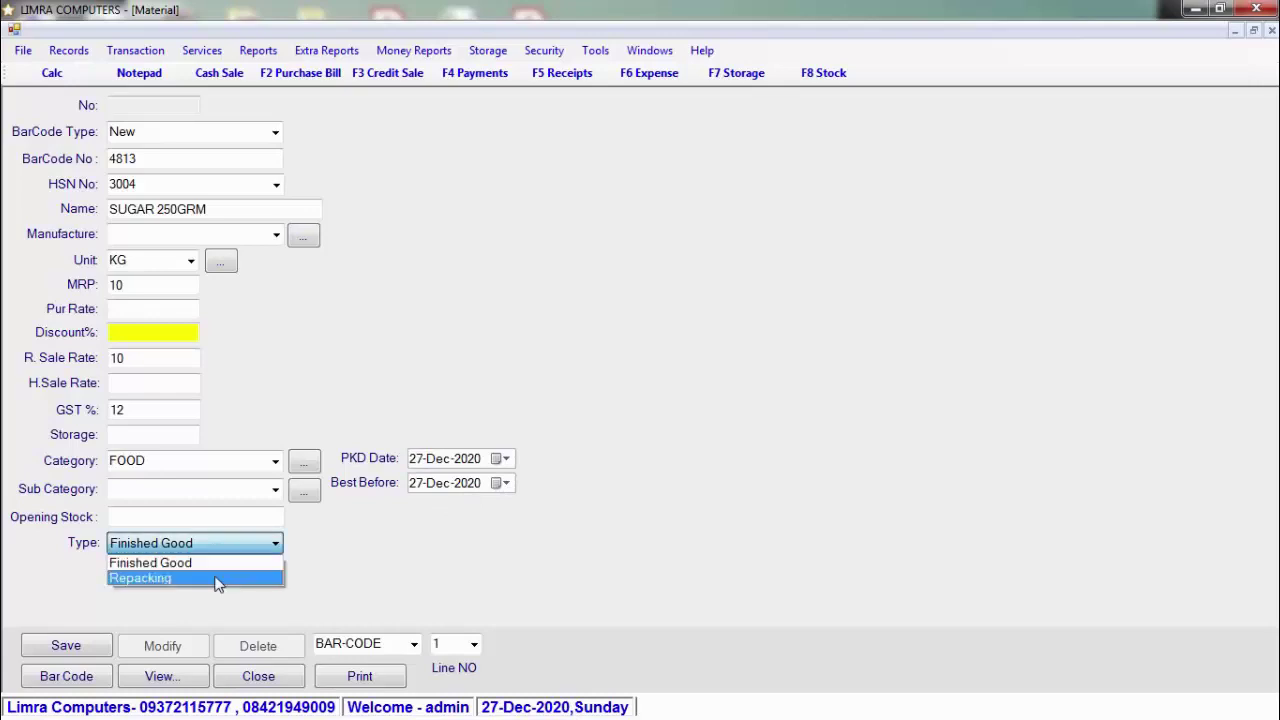
left_click(218, 579)
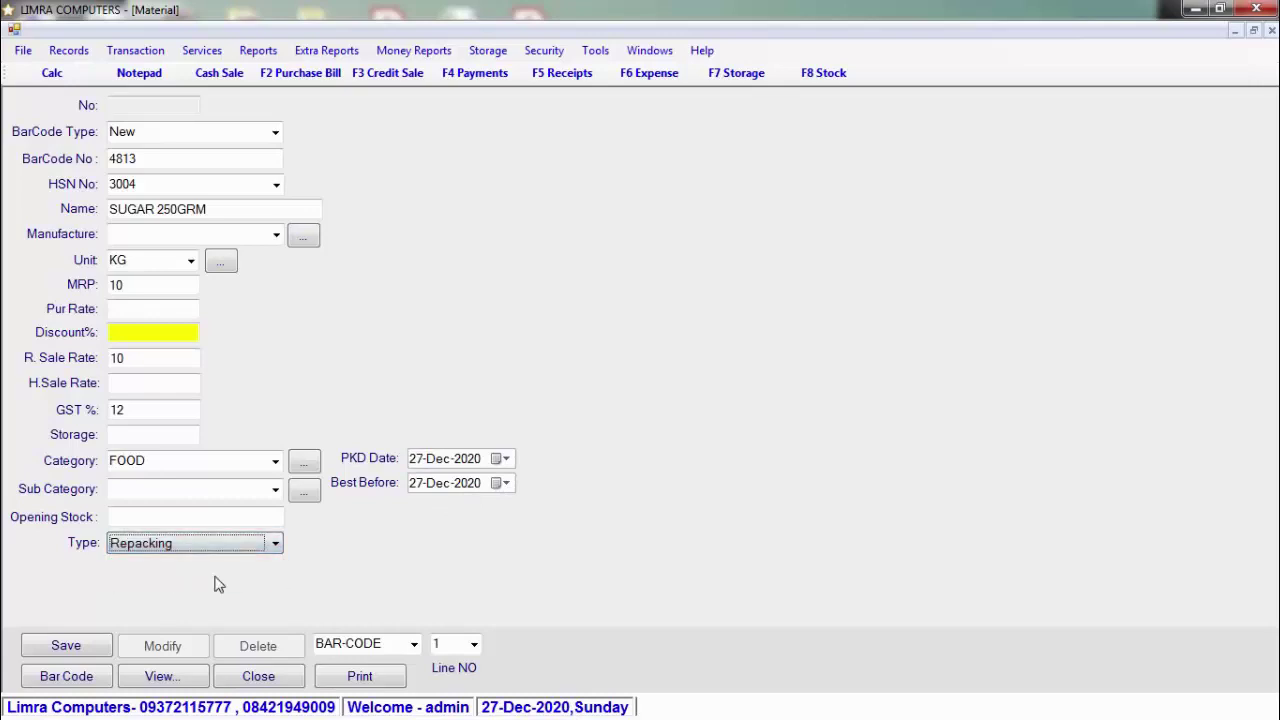
Step: Save SUGAR 250GRM as record 4813 and generate its barcode
left_click(97, 646)
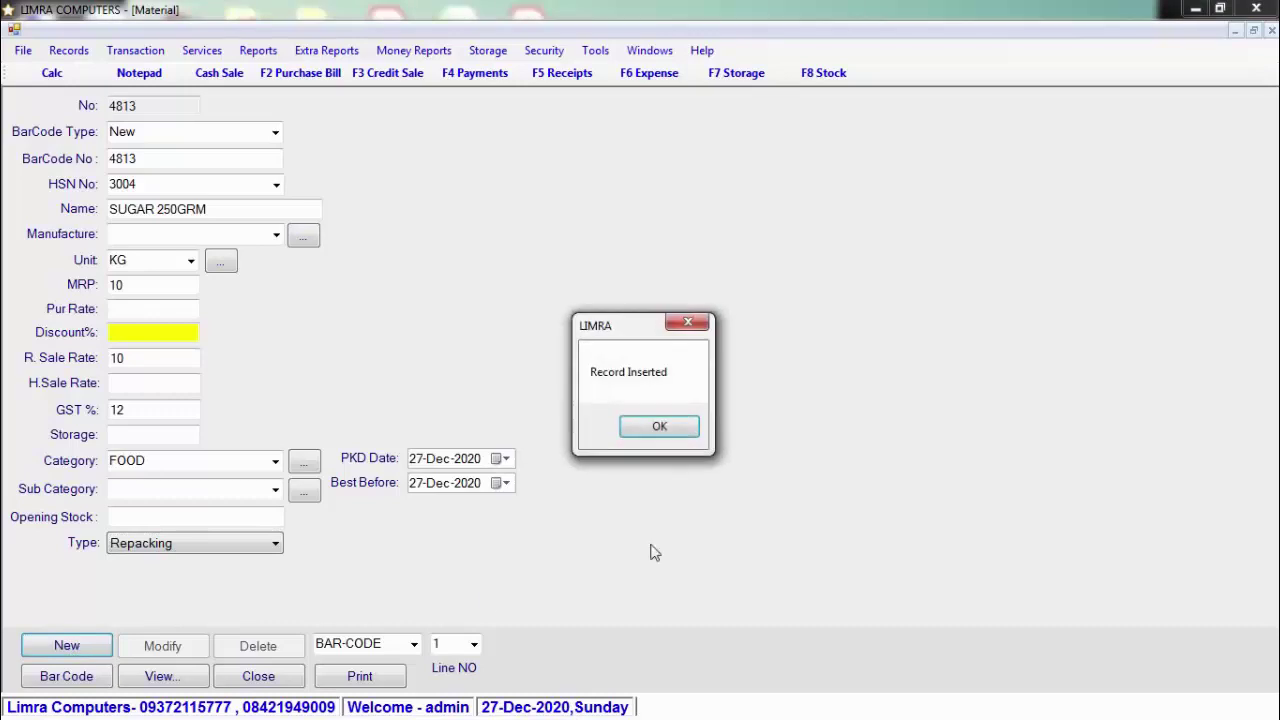
left_click(688, 430)
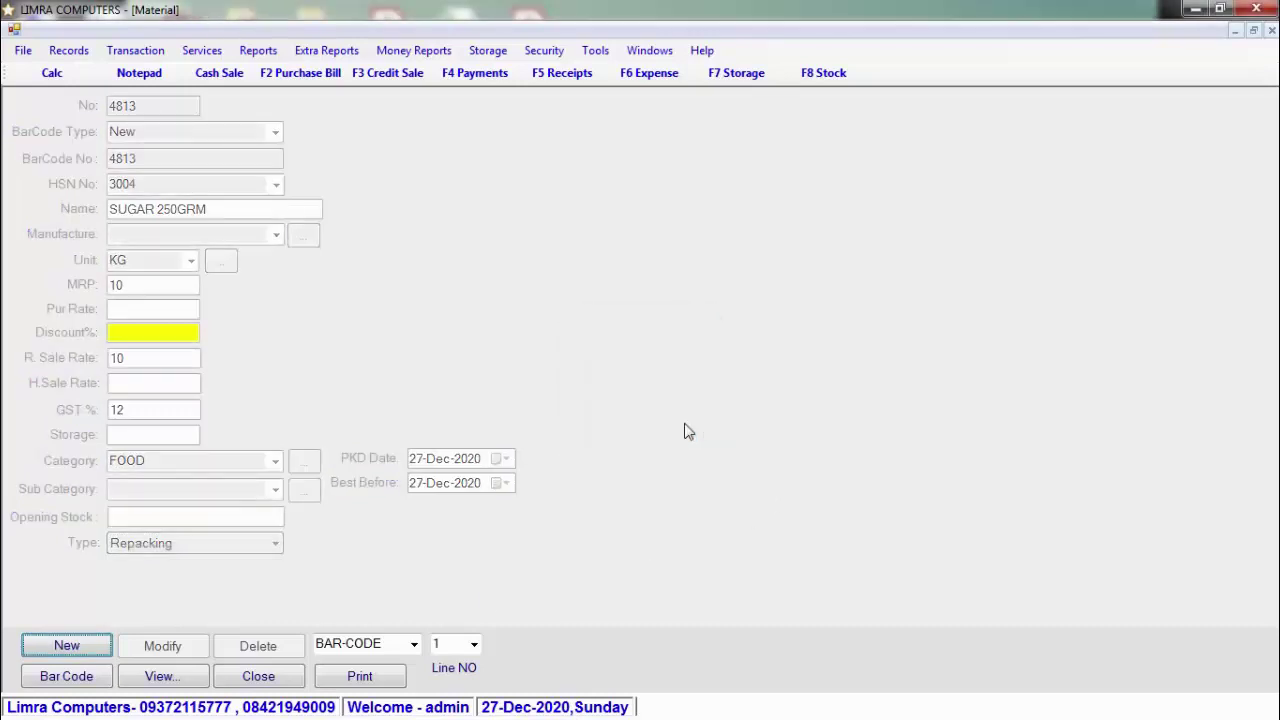
left_click(96, 678)
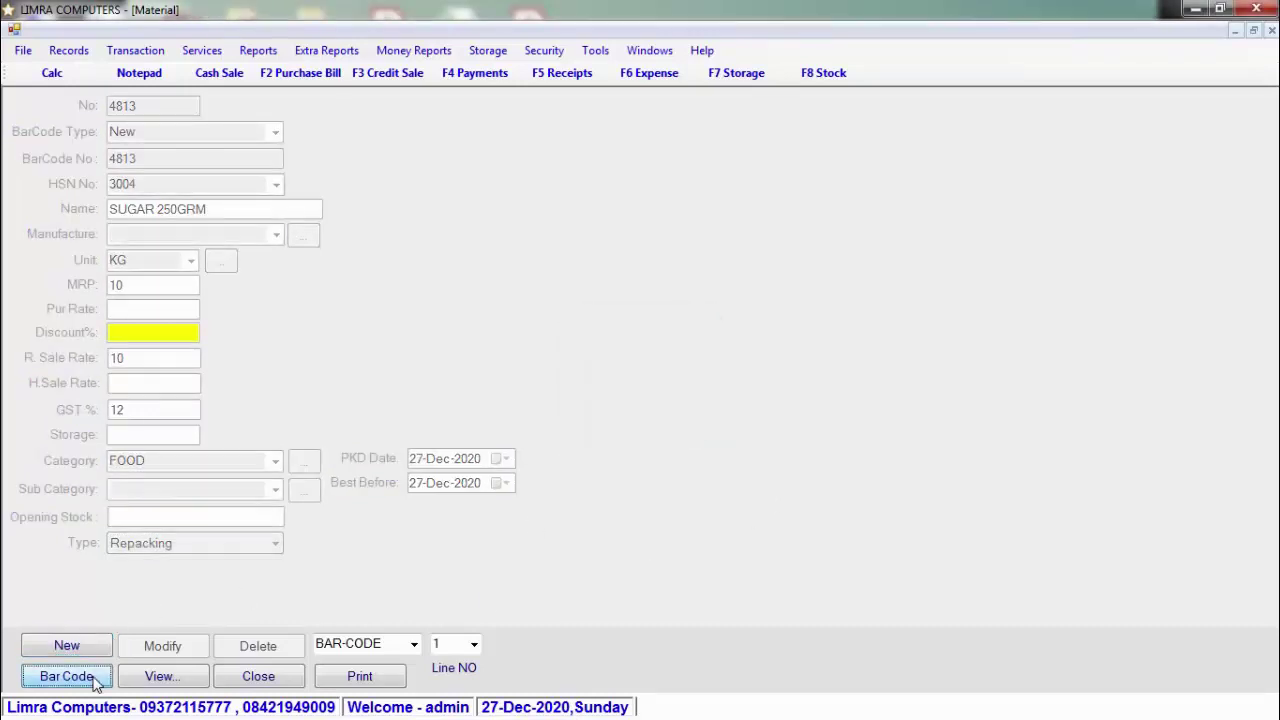
Step: Print 1 copy of the barcode labels and preview them at 150% zoom before closing
left_click(393, 678)
type("10")
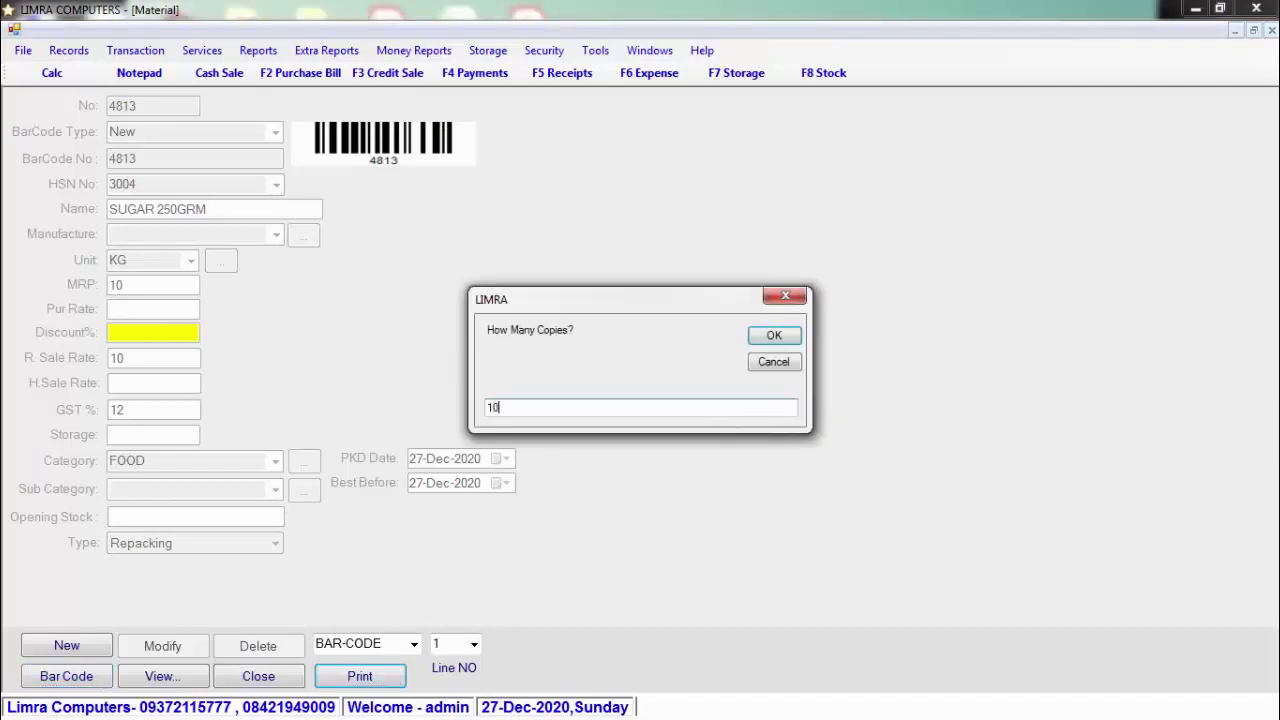
key("Return")
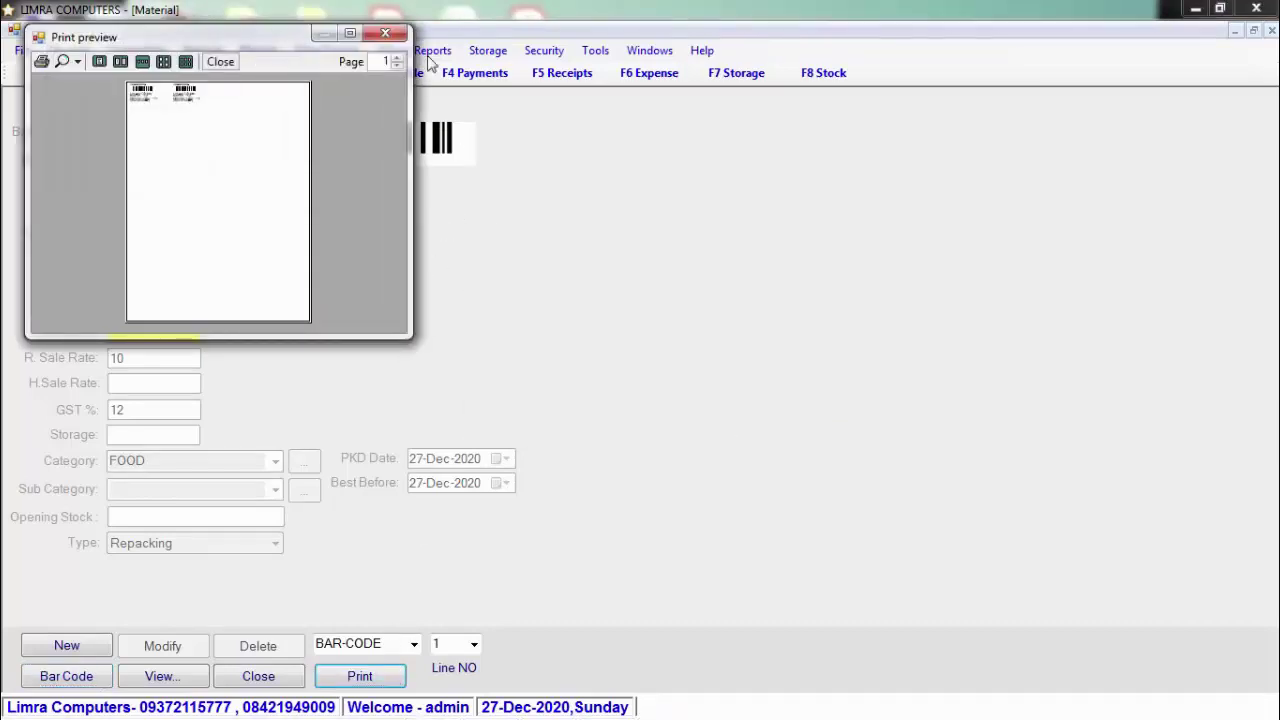
left_click(352, 35)
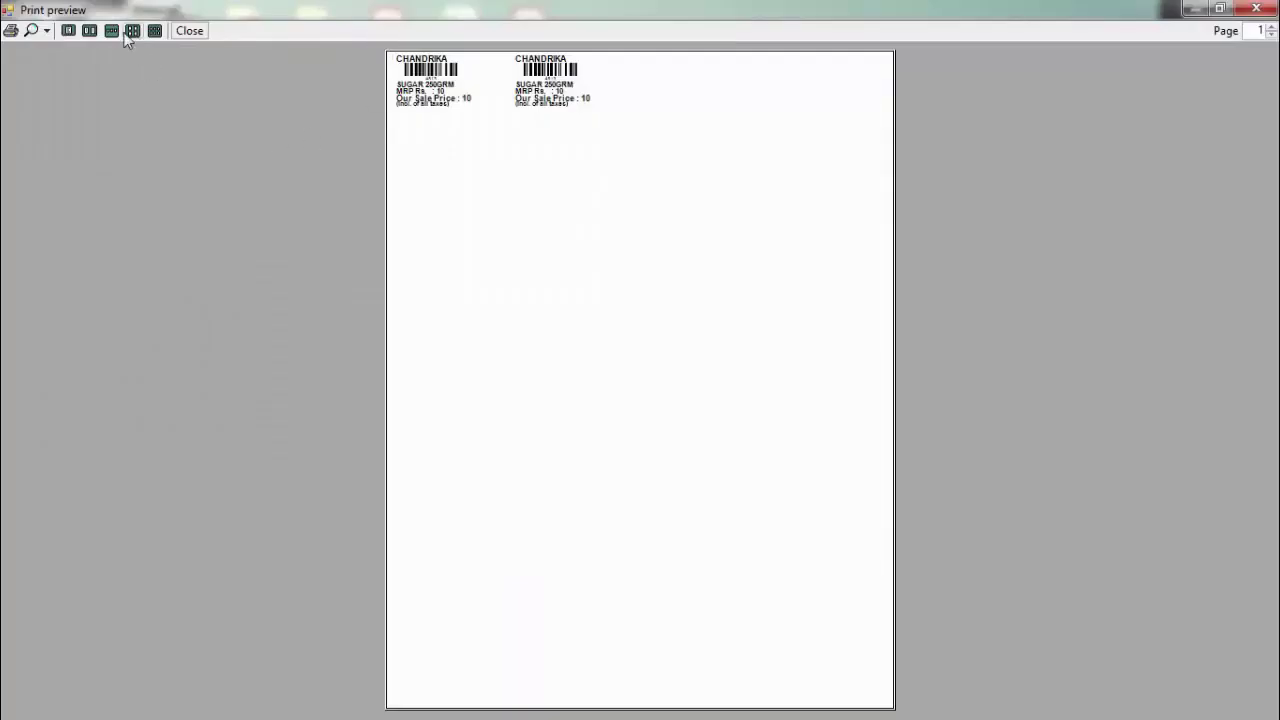
left_click(47, 31)
left_click(60, 112)
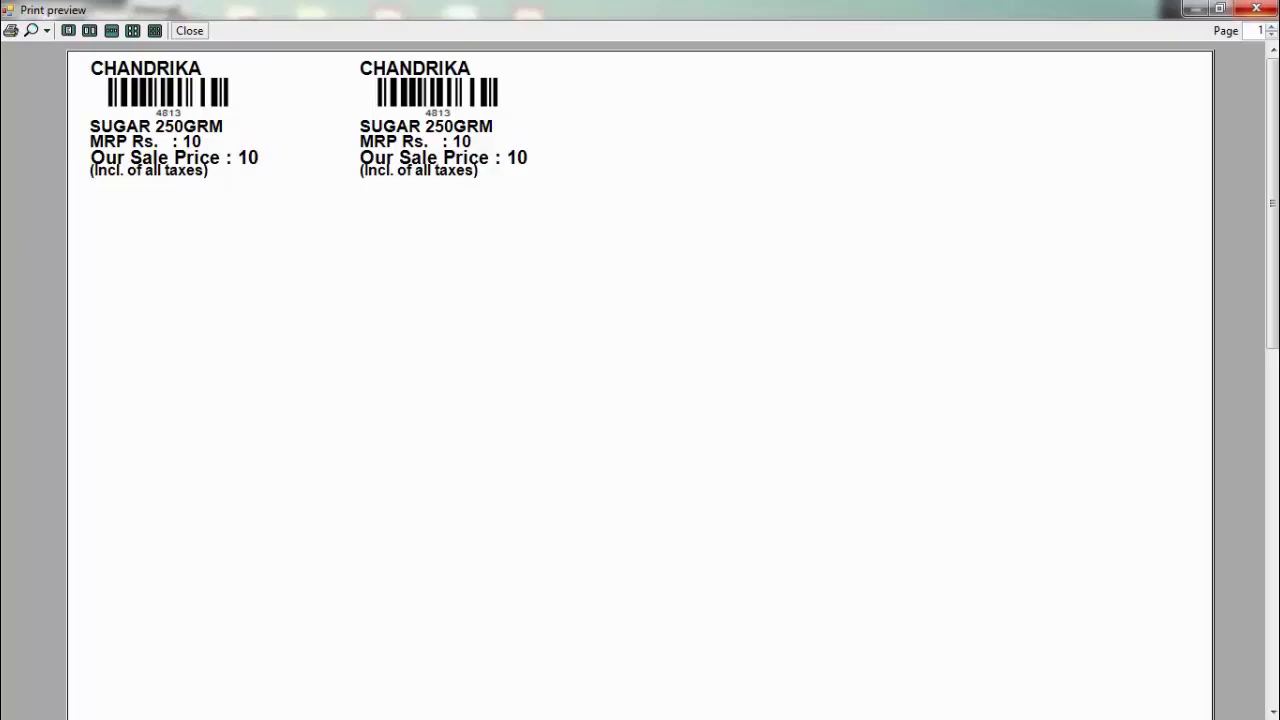
left_click(1256, 9)
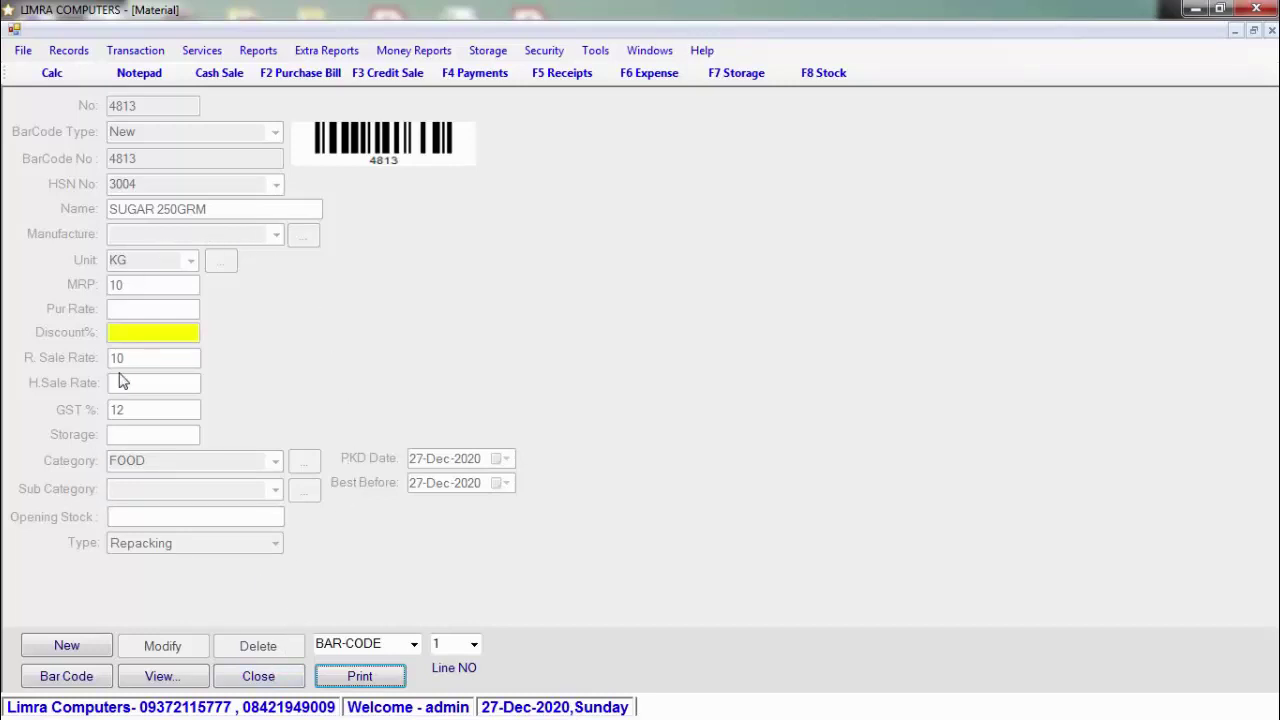
Step: Close the Material form and open the Item Packing form from Records
left_click(865, 171)
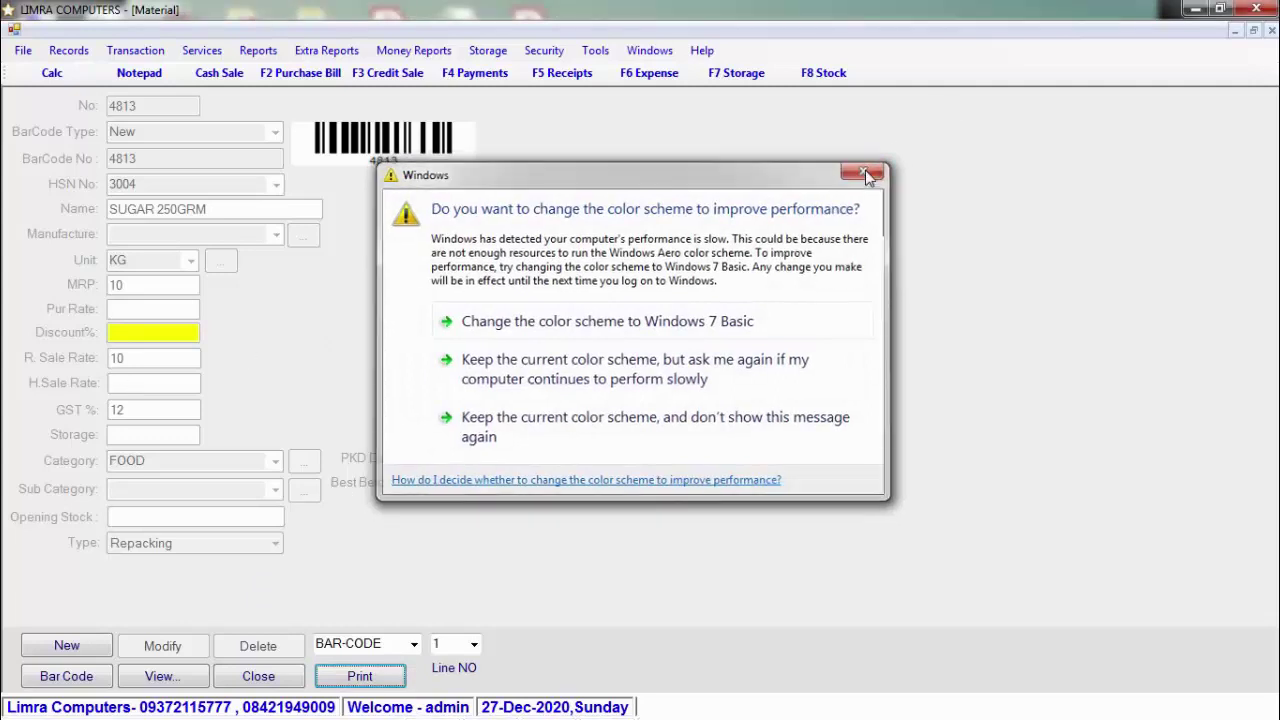
left_click(285, 679)
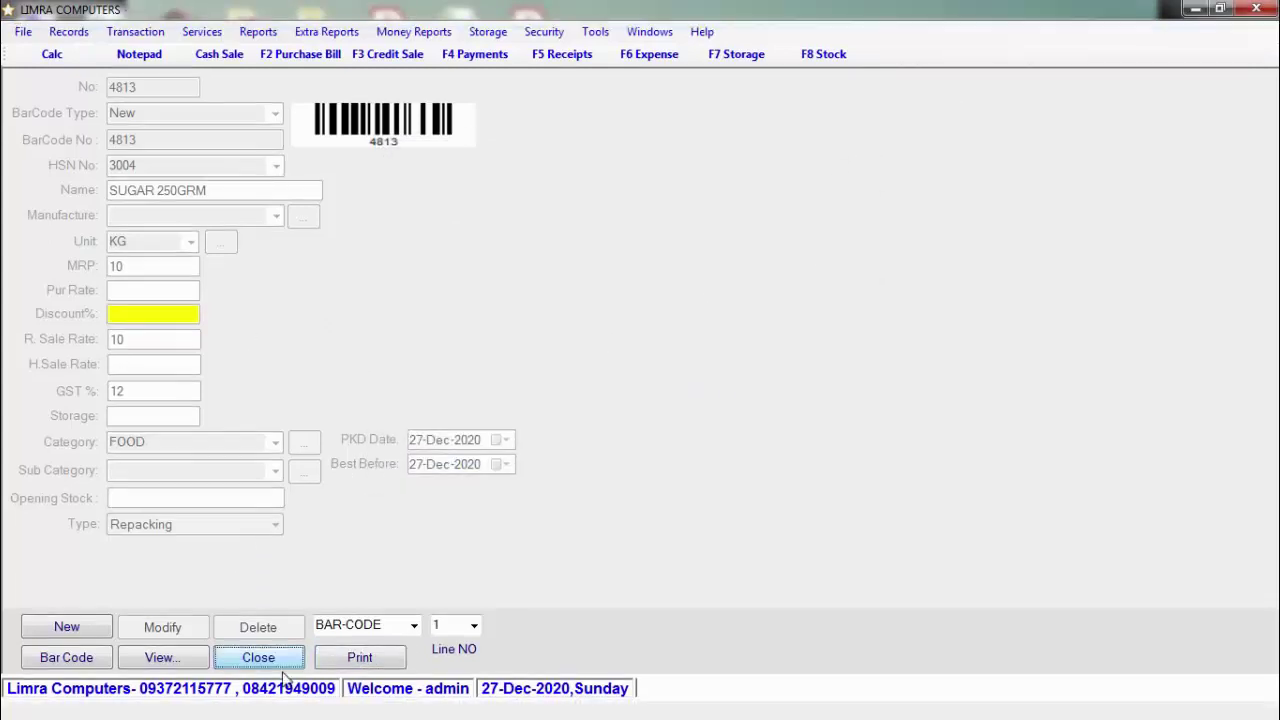
left_click(82, 33)
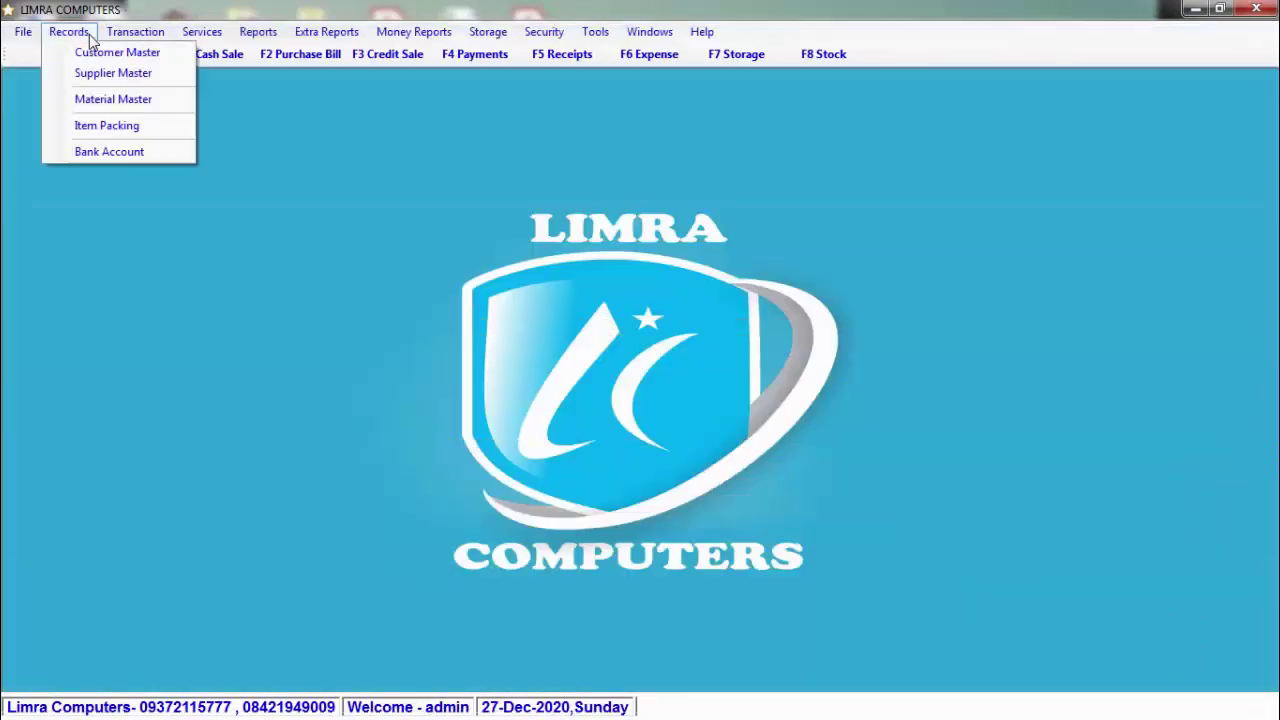
left_click(163, 131)
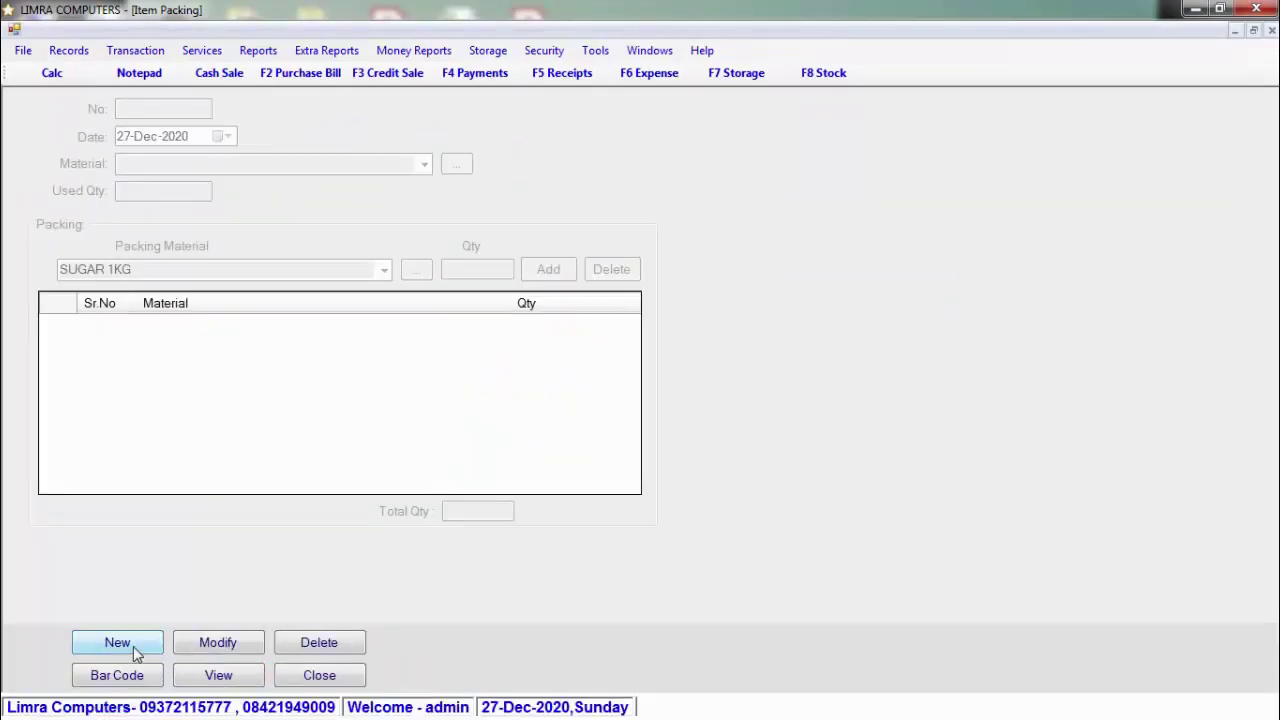
Step: Start a new item packing entry with SUGAR as the material to repack
left_click(117, 643)
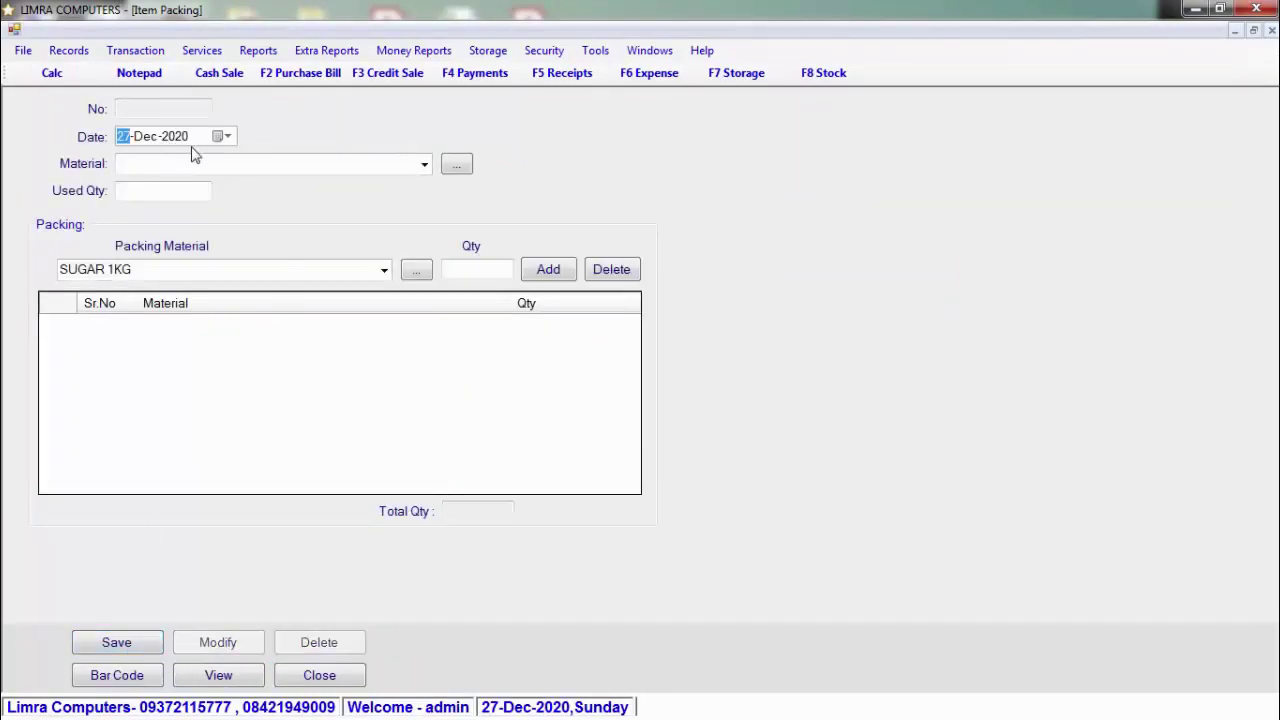
left_click(424, 164)
left_click(424, 164)
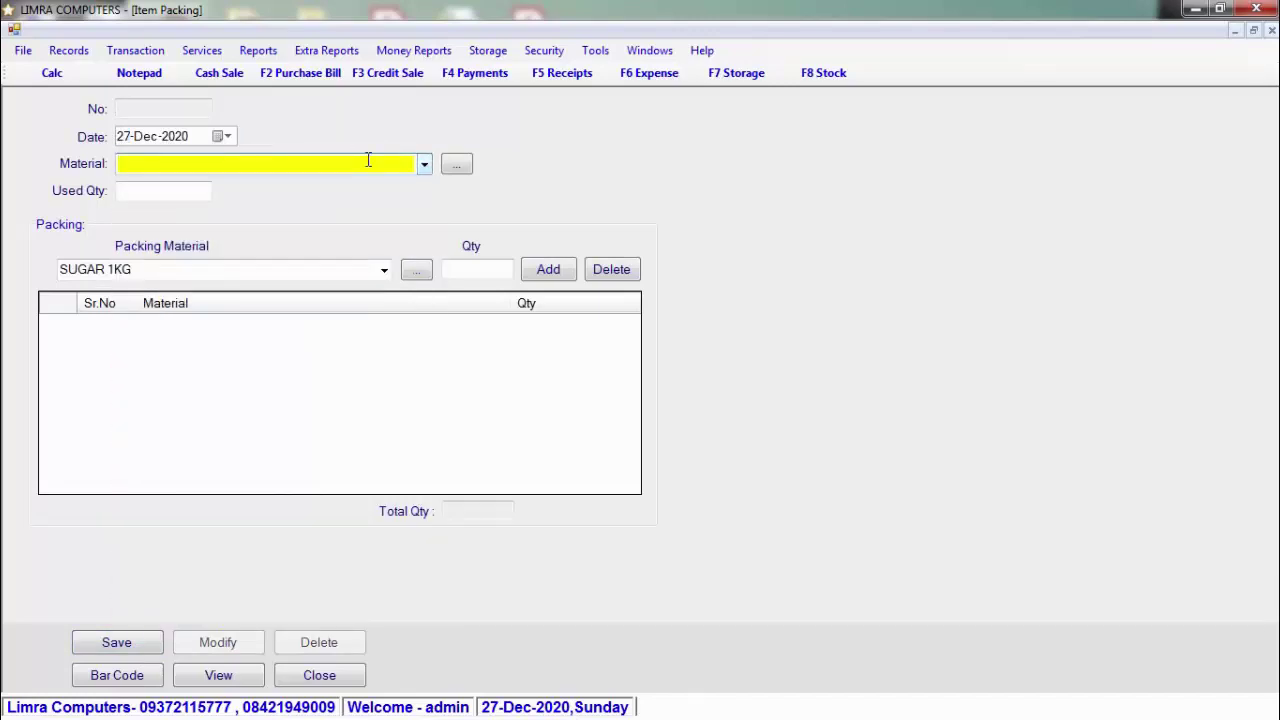
type("SUGAR")
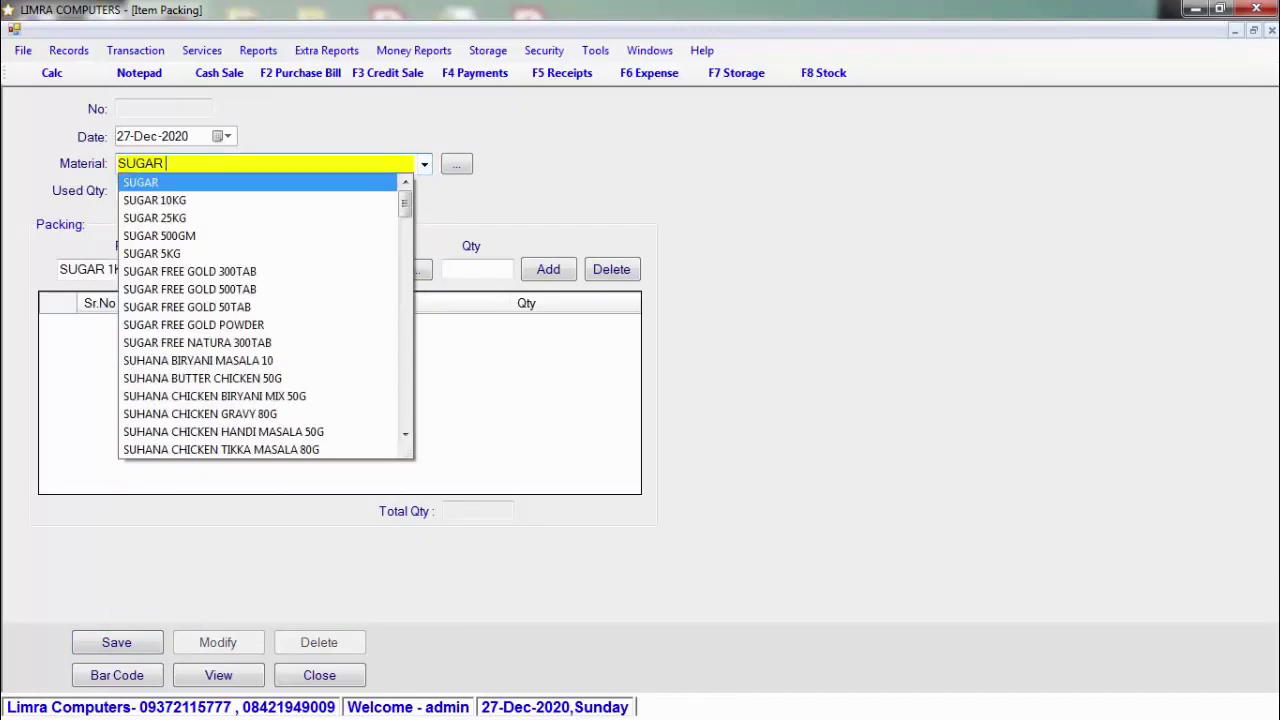
key("Return")
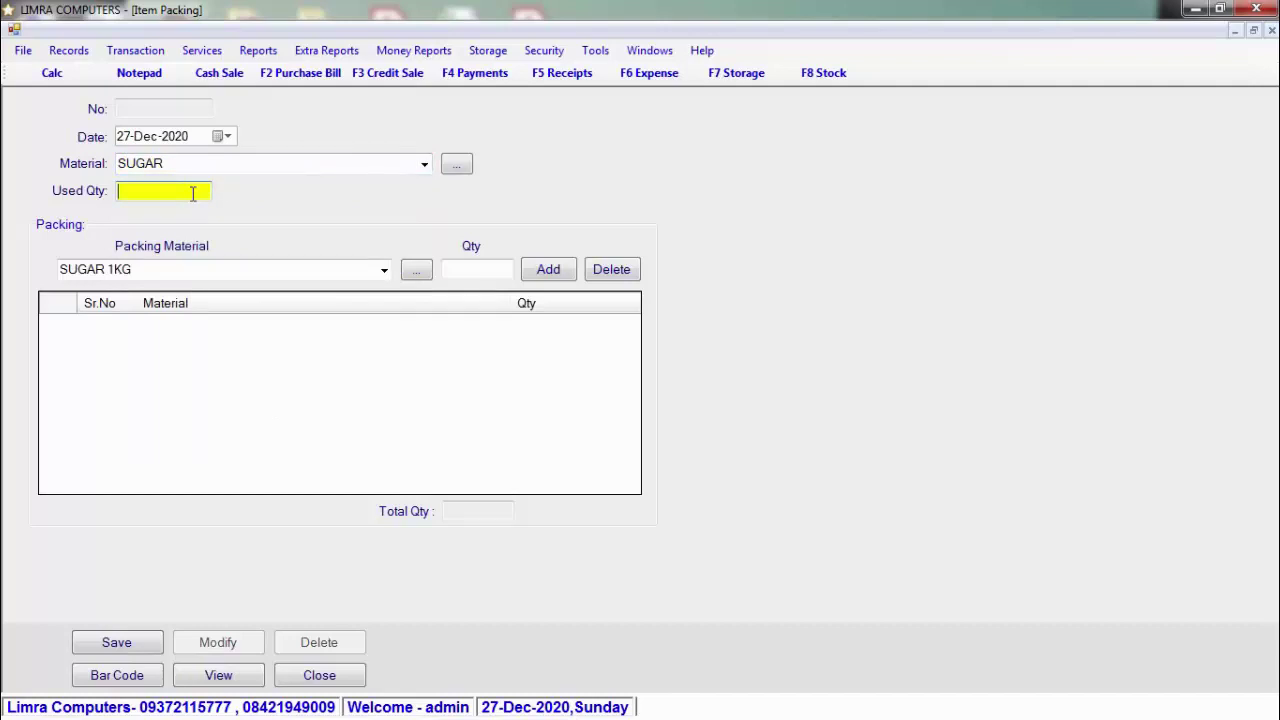
type("25")
Step: Add SUGAR 1KG and SUGAR 500GRM, quantity 10 each, to the packing list
left_click(384, 270)
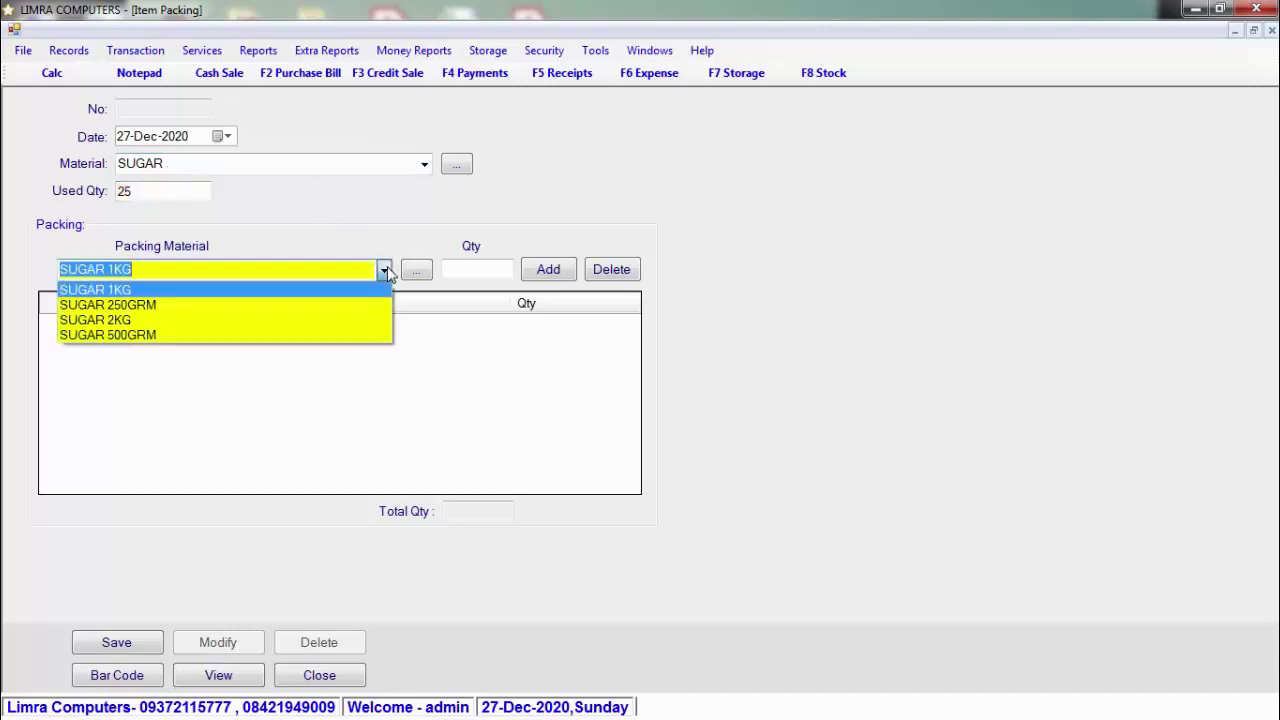
left_click(384, 270)
left_click(468, 271)
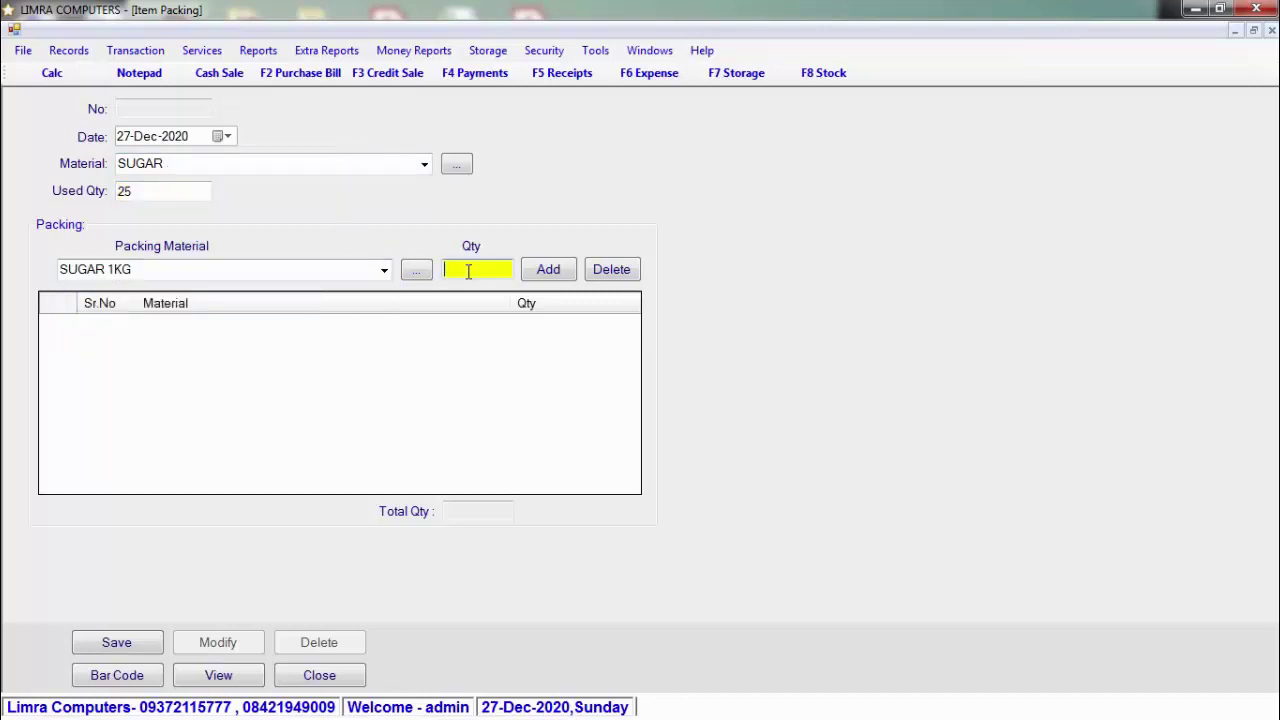
type("10")
key("Tab")
key("Return")
left_click(384, 270)
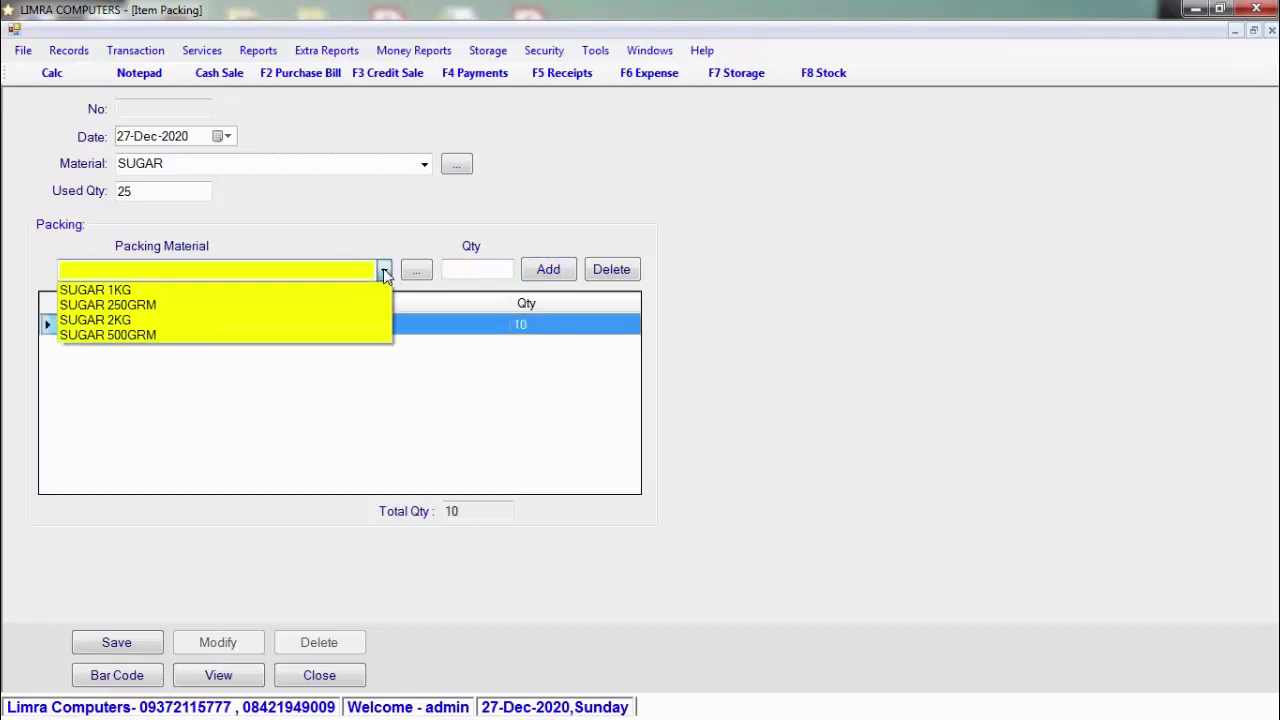
left_click(350, 336)
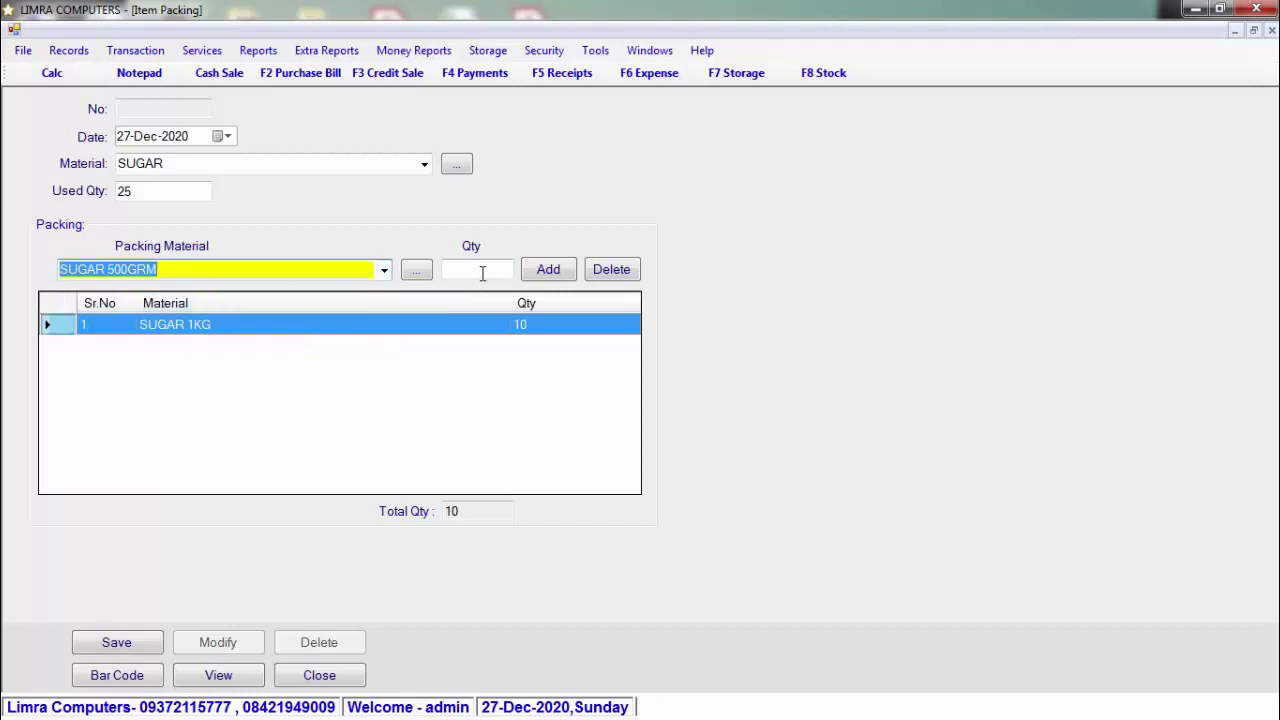
left_click(480, 272)
type("10")
key("Tab")
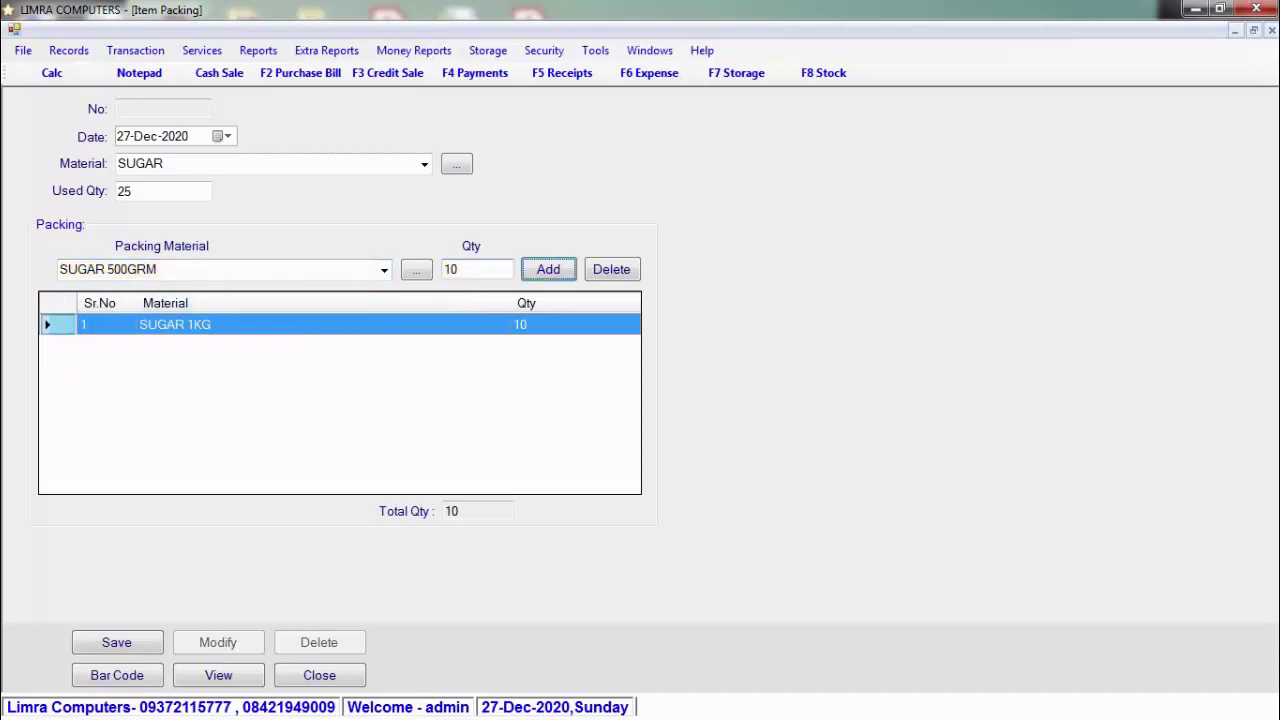
key("Return")
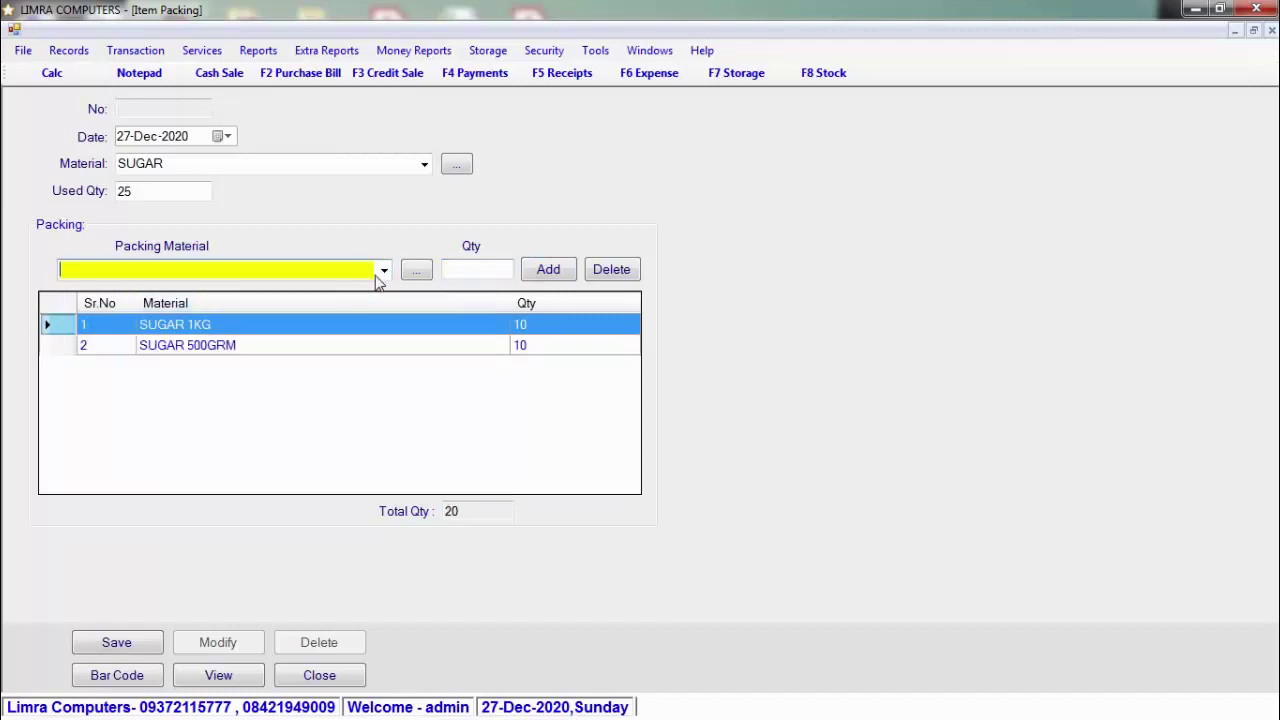
Step: Add SUGAR 250GRM with quantity 20, totalling 40, and request barcode labels
left_click(384, 270)
left_click(351, 306)
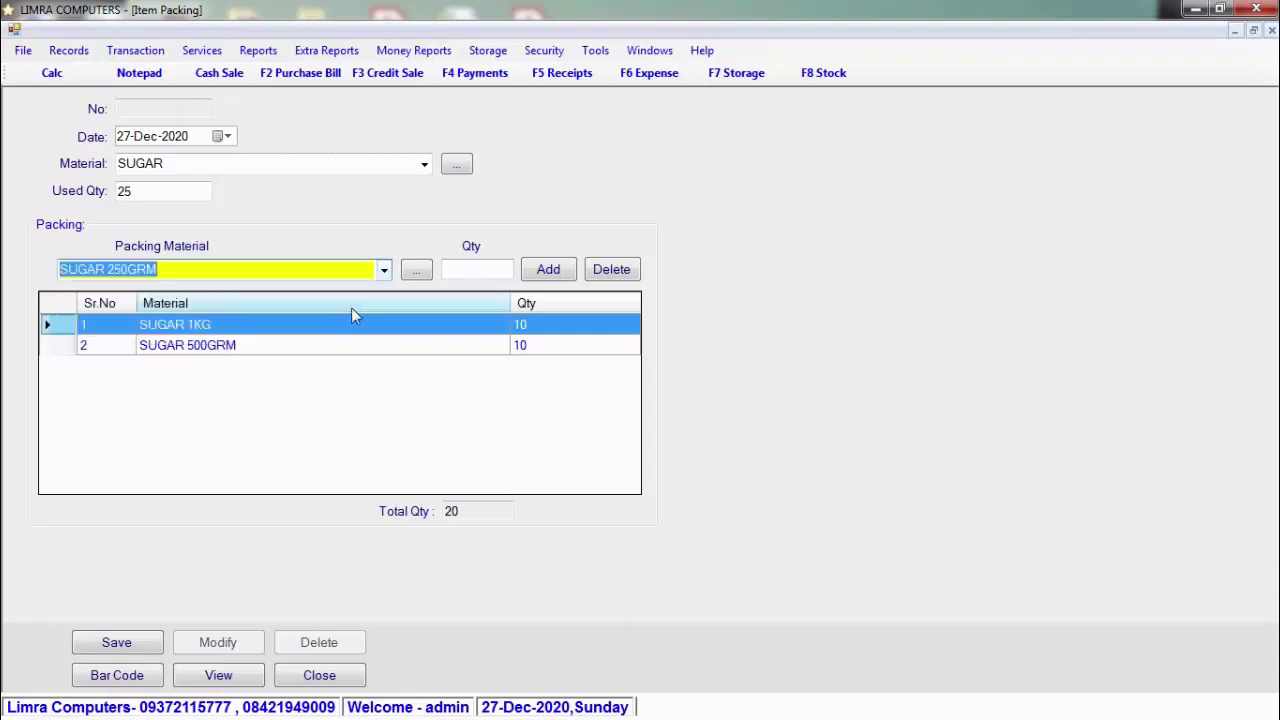
left_click(482, 270)
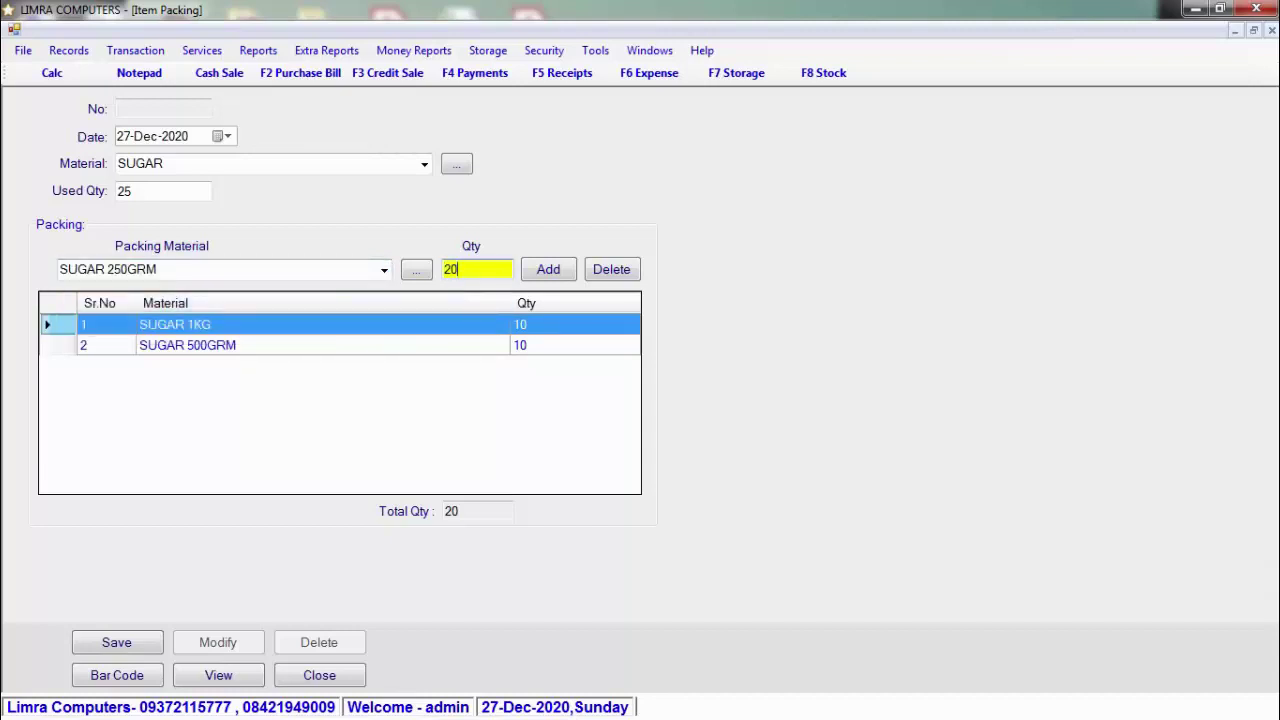
key("Return")
left_click(478, 269)
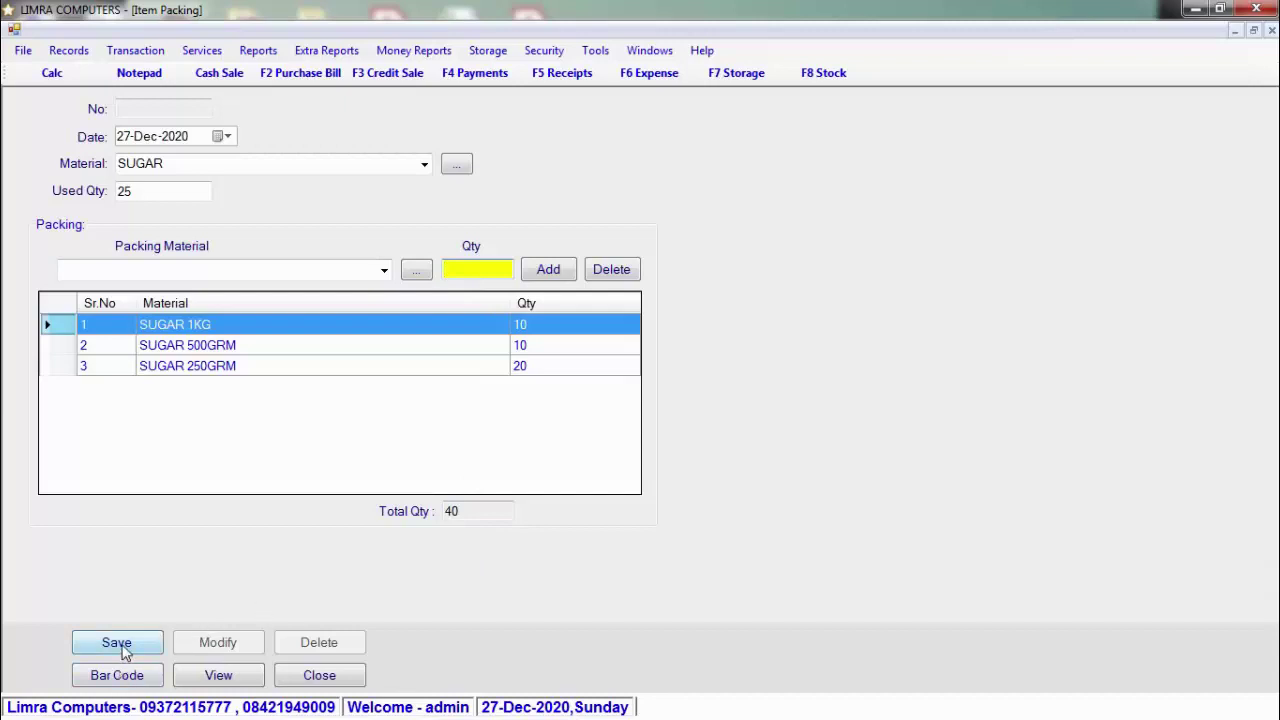
left_click(136, 676)
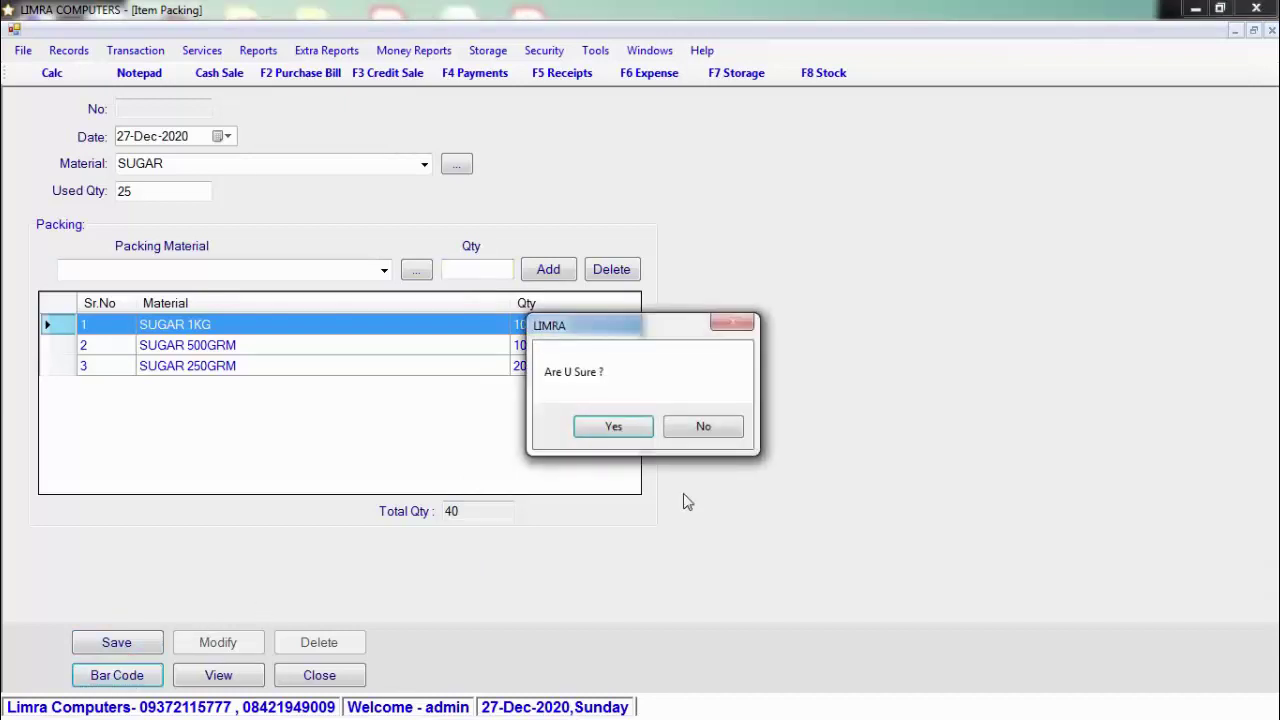
Step: Generate the two SUGAR 1KG barcode labels priced 38, inspect them full screen, and close the preview
left_click(625, 428)
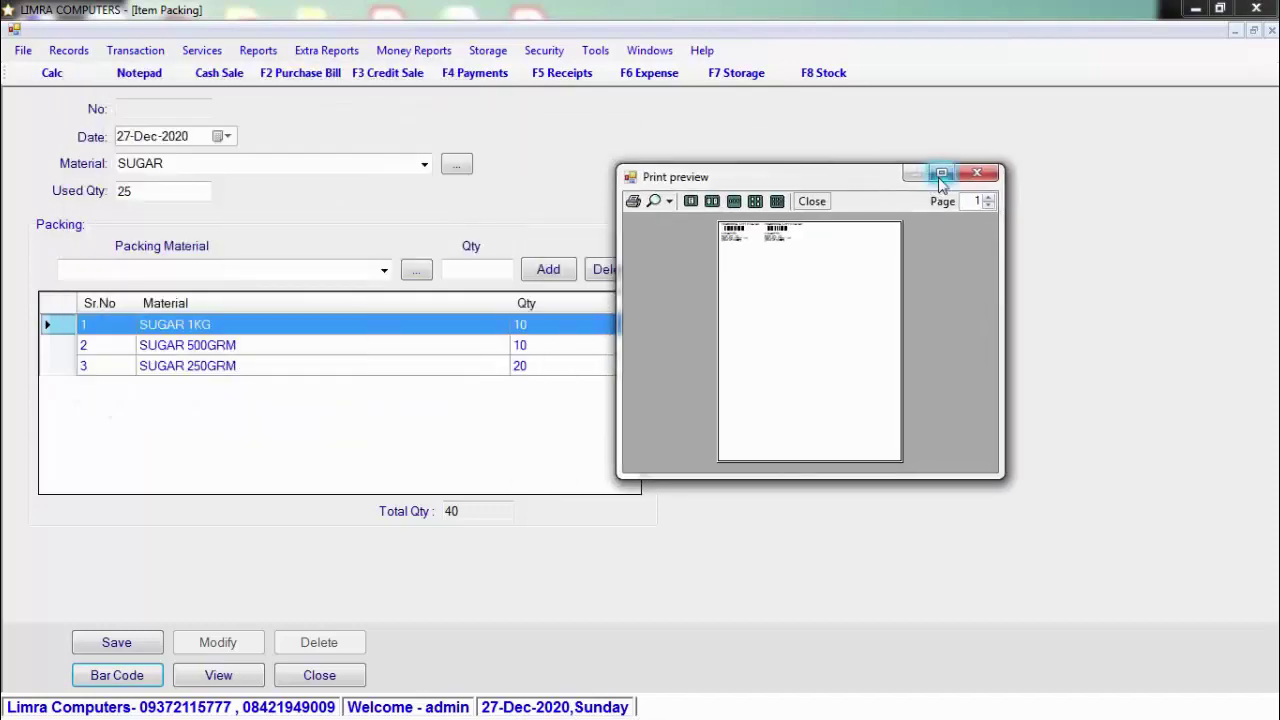
left_click(941, 192)
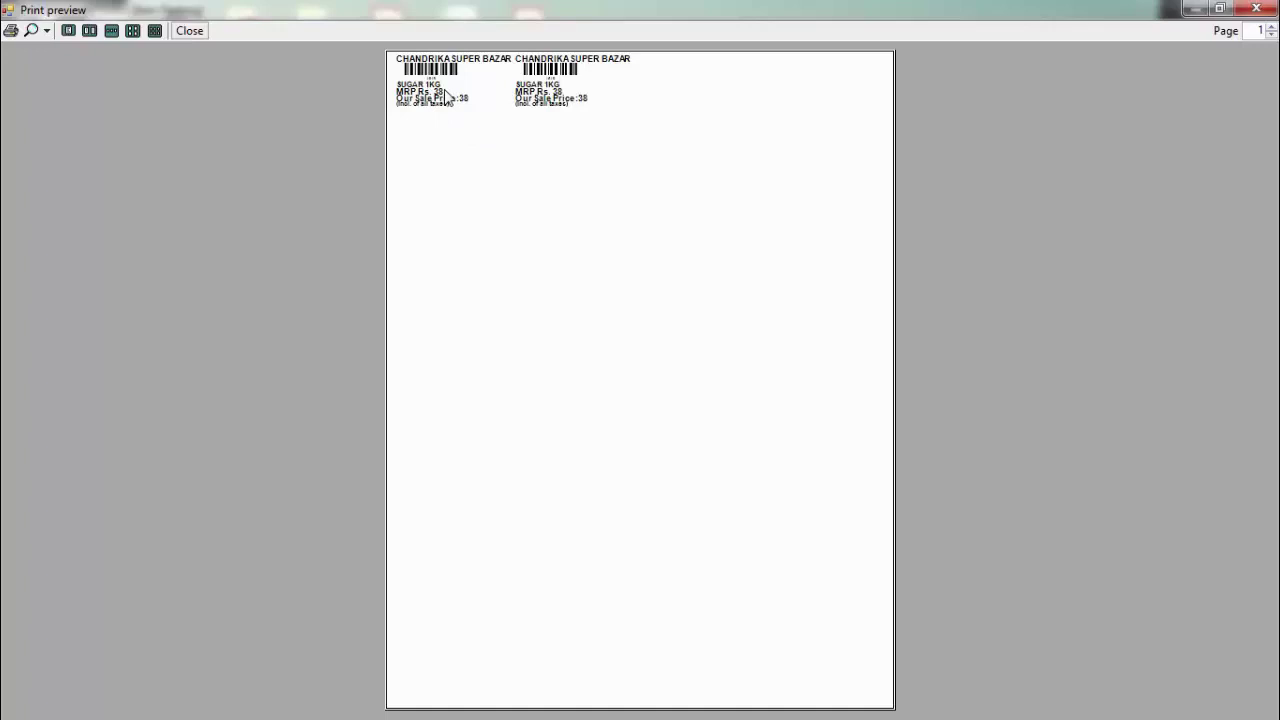
left_click(1256, 8)
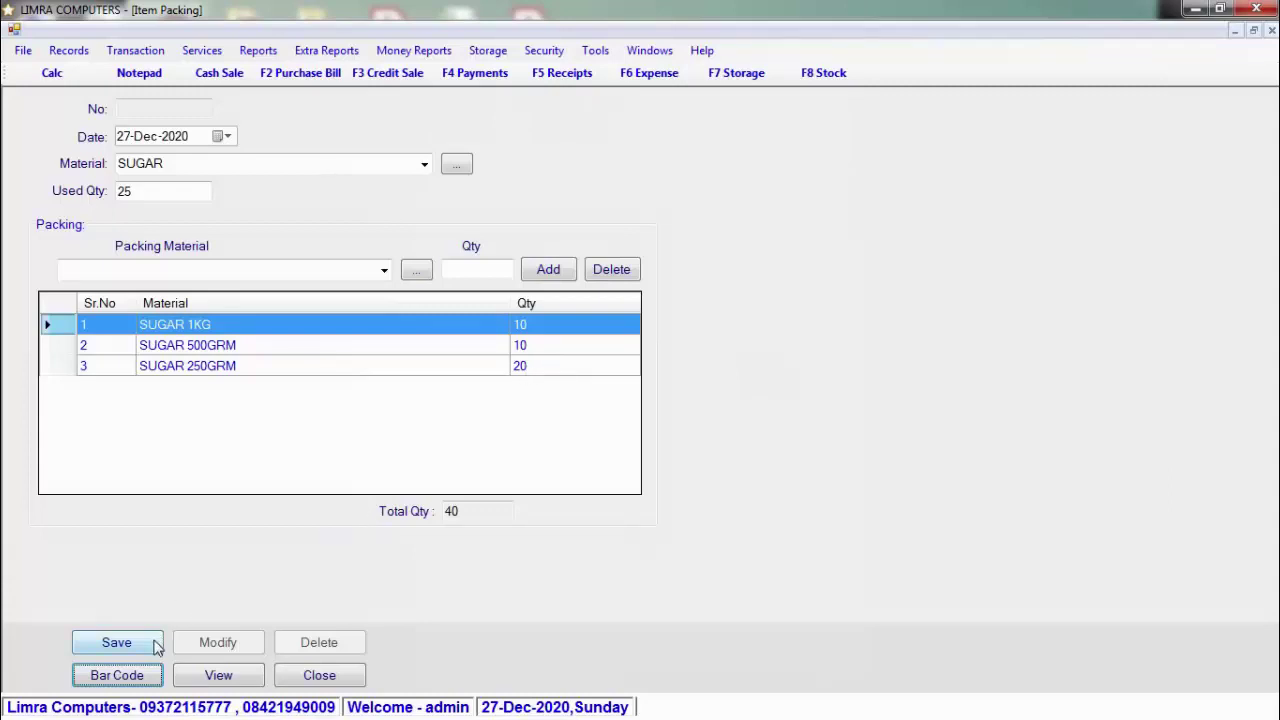
Step: Save the SUGAR 1KG packing record totalling 40 and close the Item Packing form
left_click(116, 642)
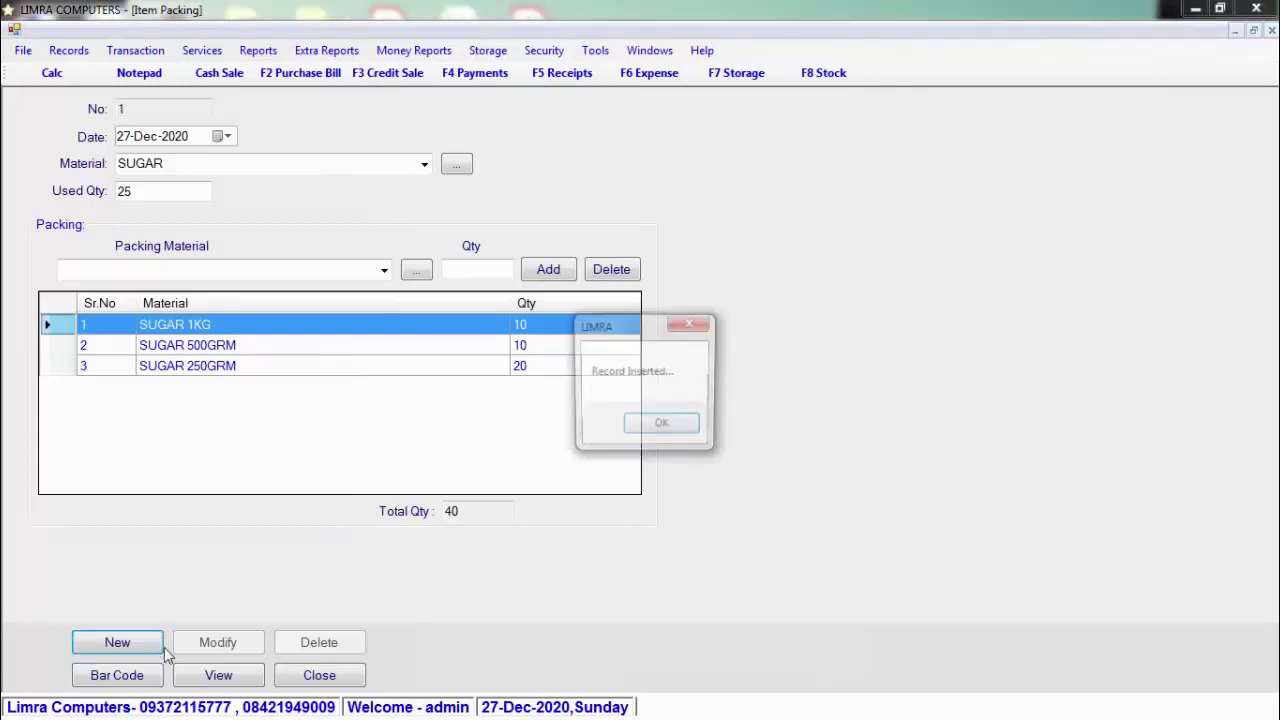
left_click(684, 432)
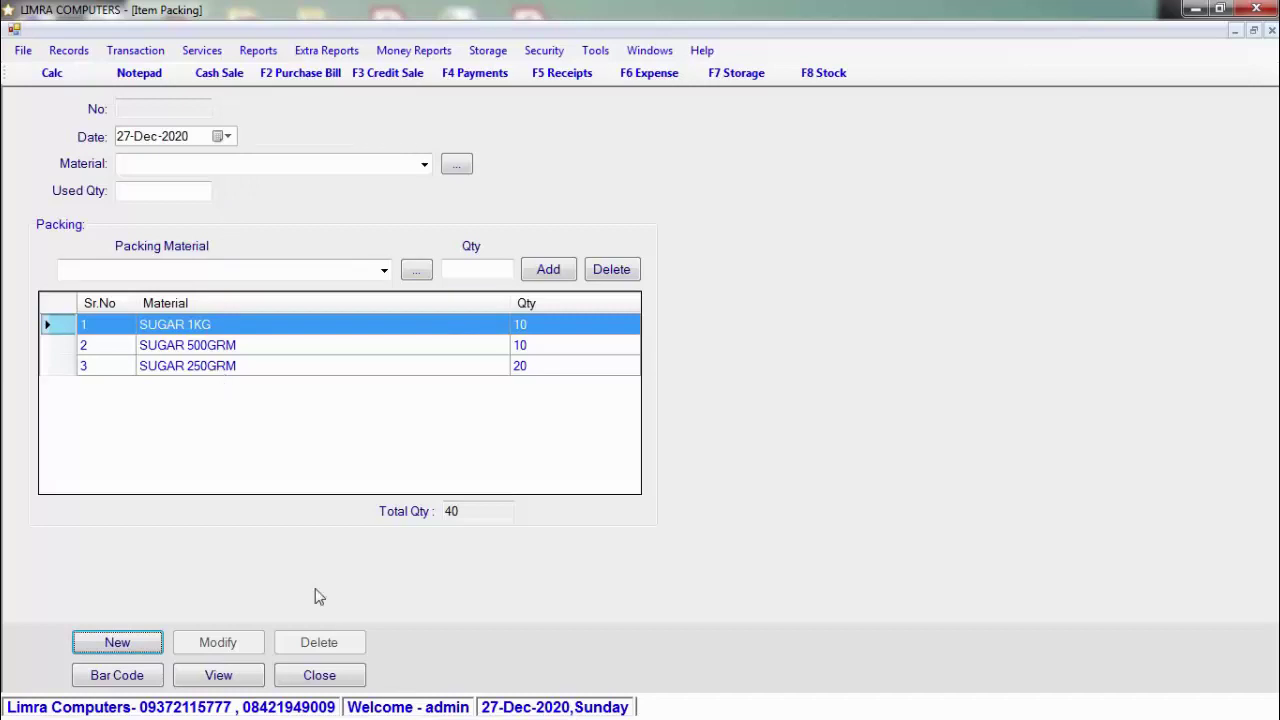
left_click(320, 679)
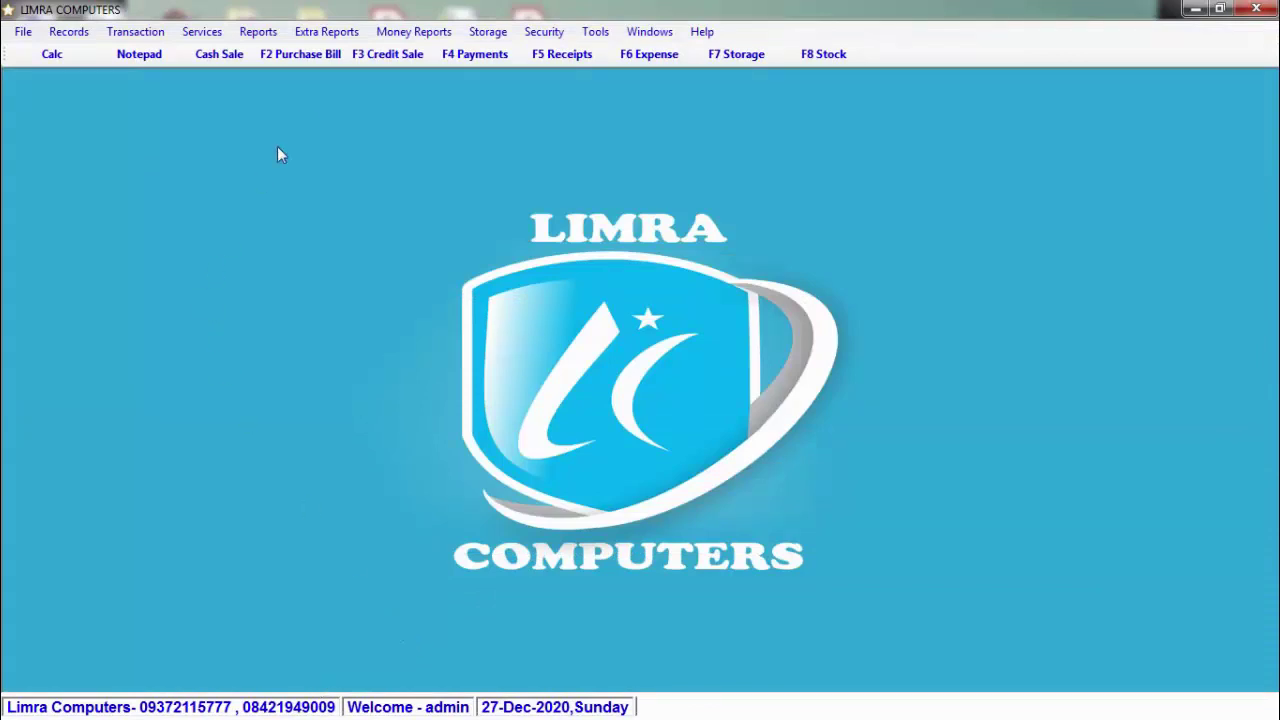
Step: Start a new F2 purchase bill dated 27-Dec-2020 with bill number 123; distributor list is empty
left_click(292, 60)
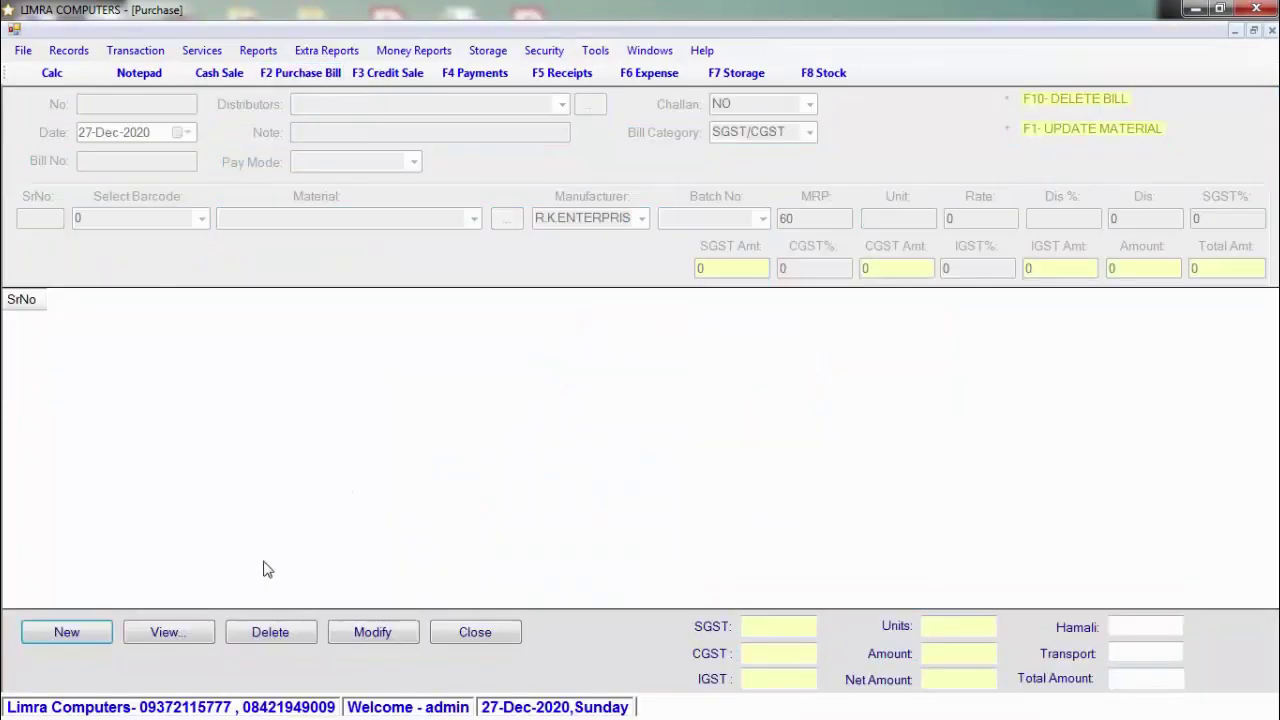
left_click(70, 638)
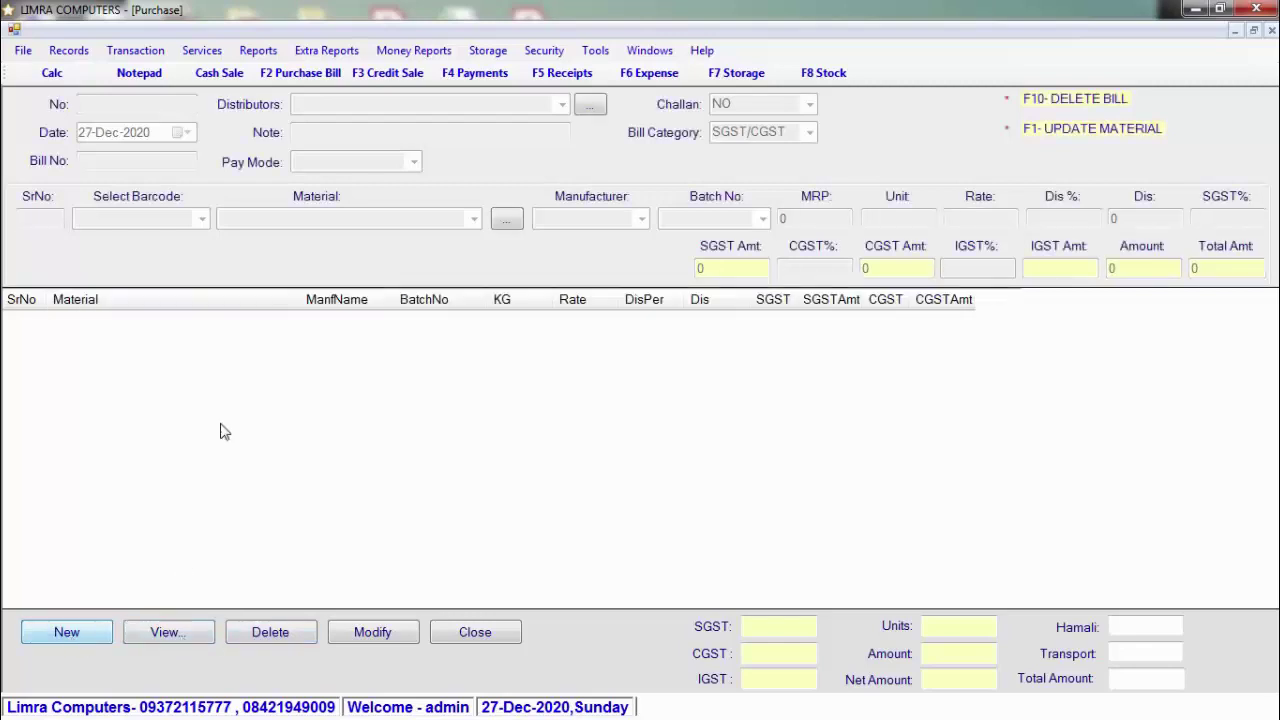
left_click(186, 133)
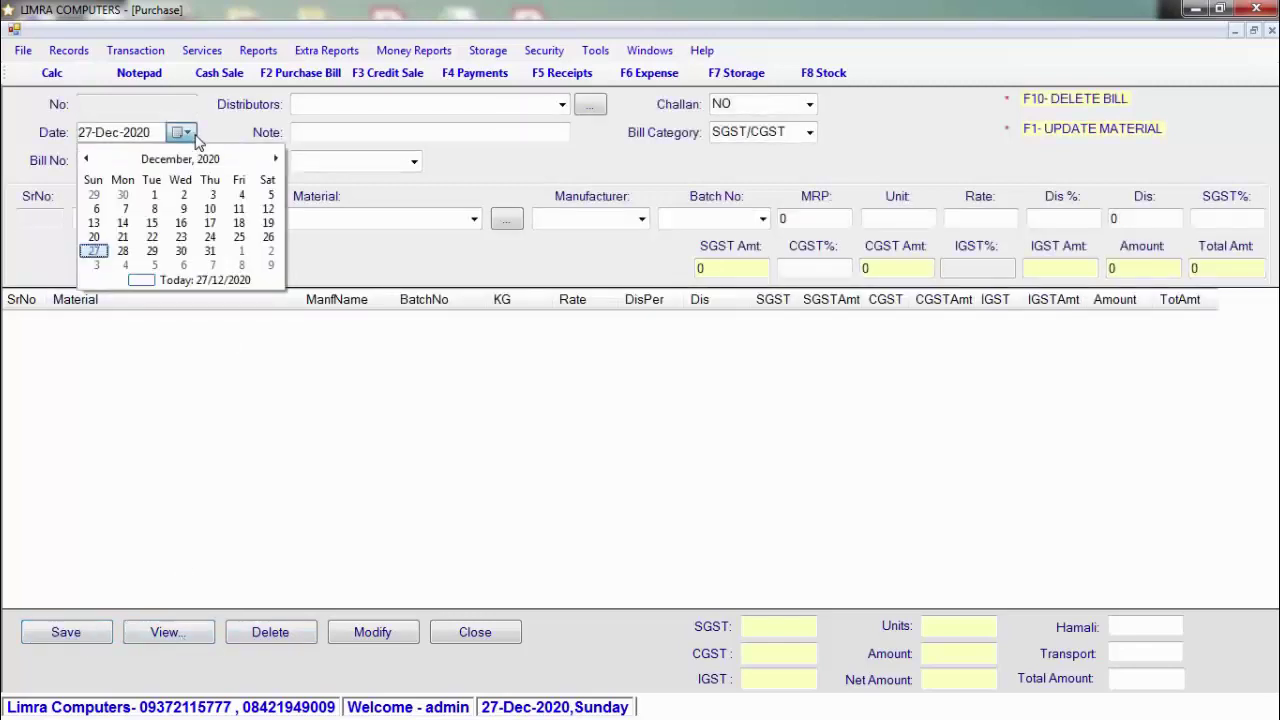
left_click(186, 133)
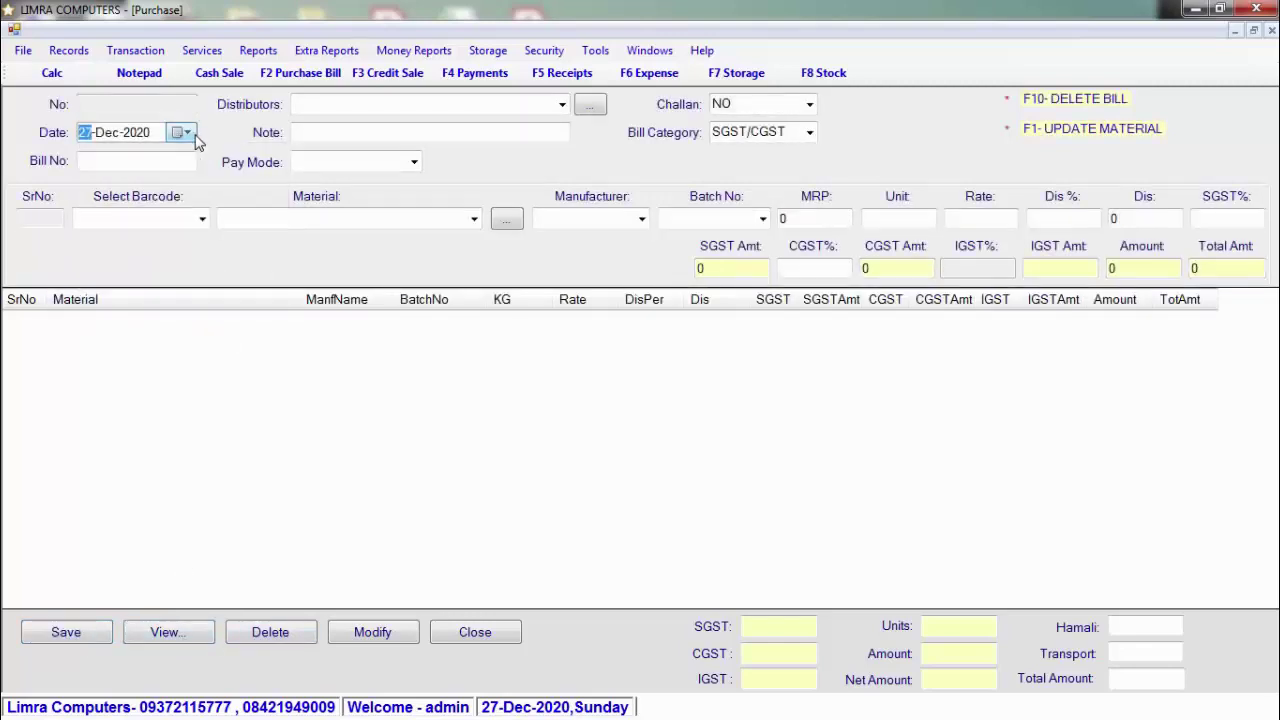
left_click(180, 159)
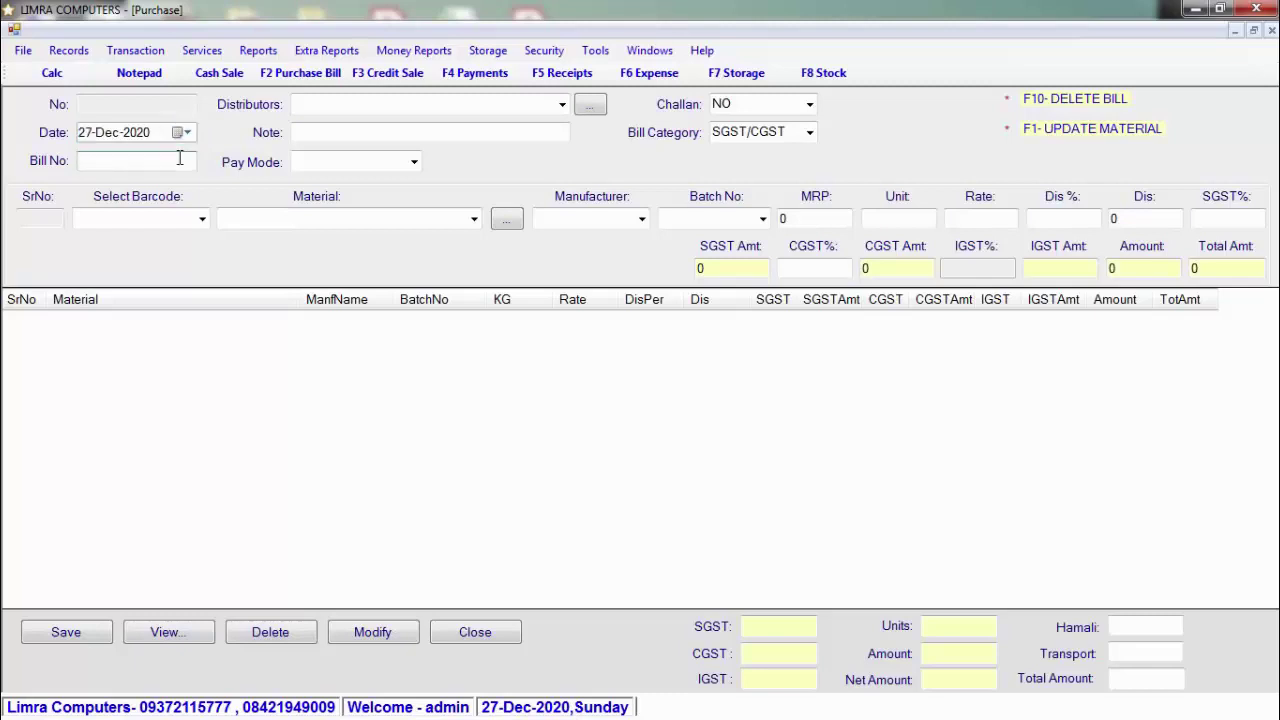
type("123")
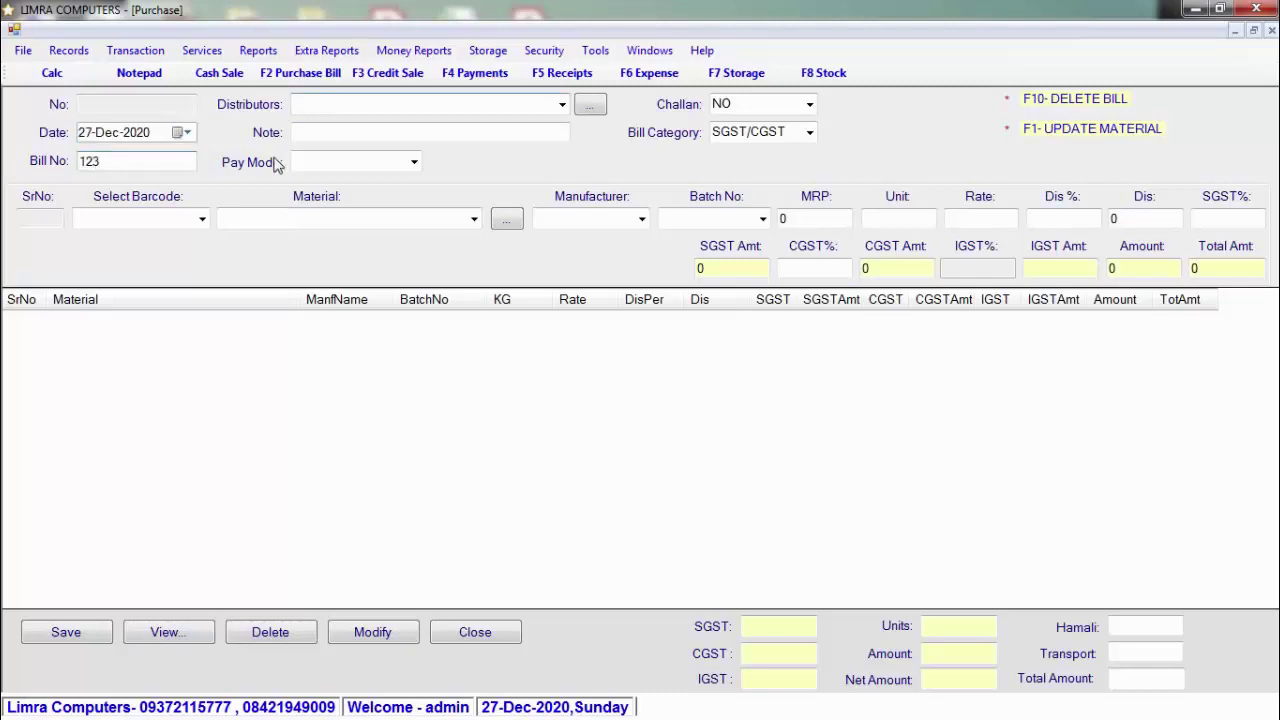
left_click(562, 105)
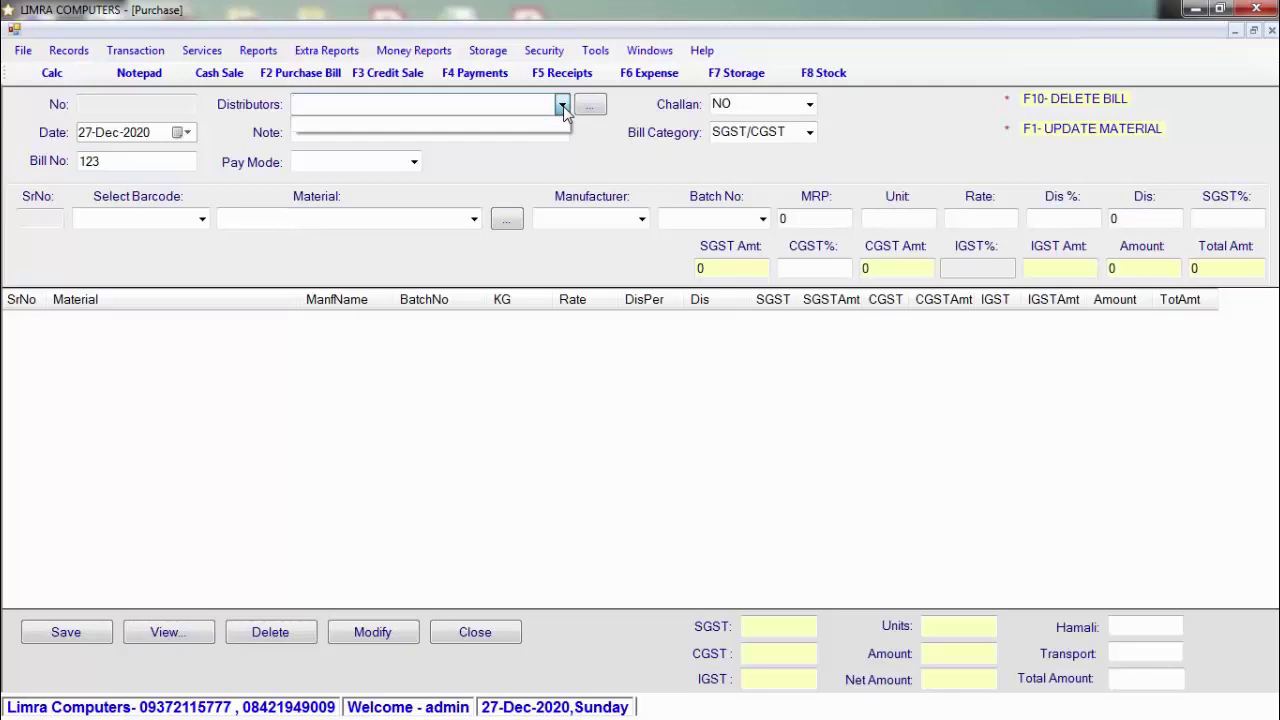
left_click(563, 106)
Step: Open a new supplier form and enter the supplier's name with address PUNE
left_click(590, 105)
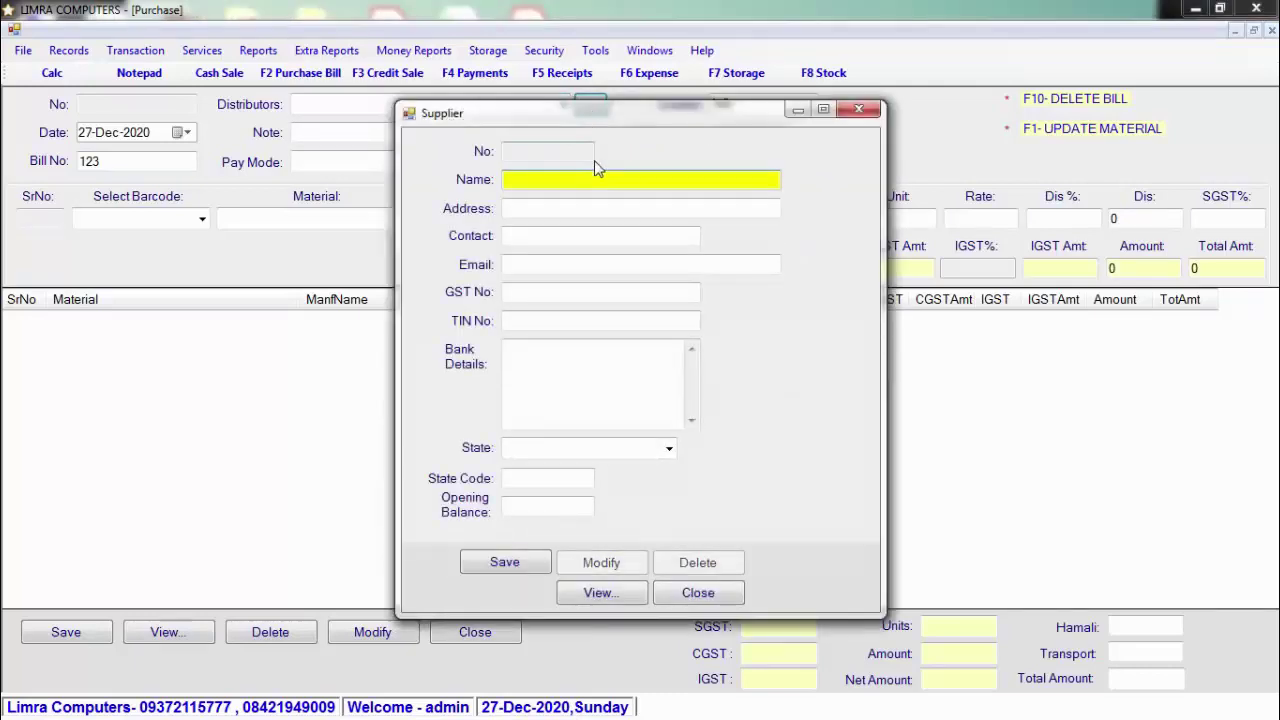
type("RAJ PATILTRADERS")
key("Tab")
type("PUNE")
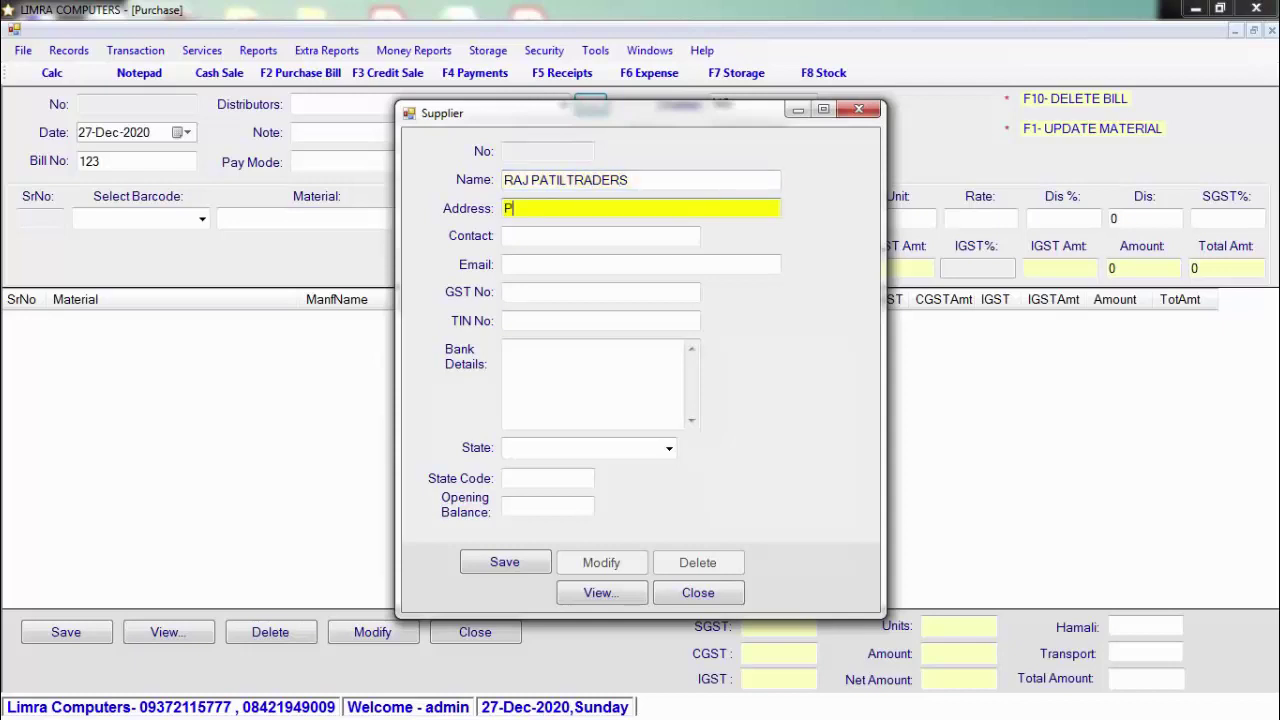
key("Tab")
key("Tab")
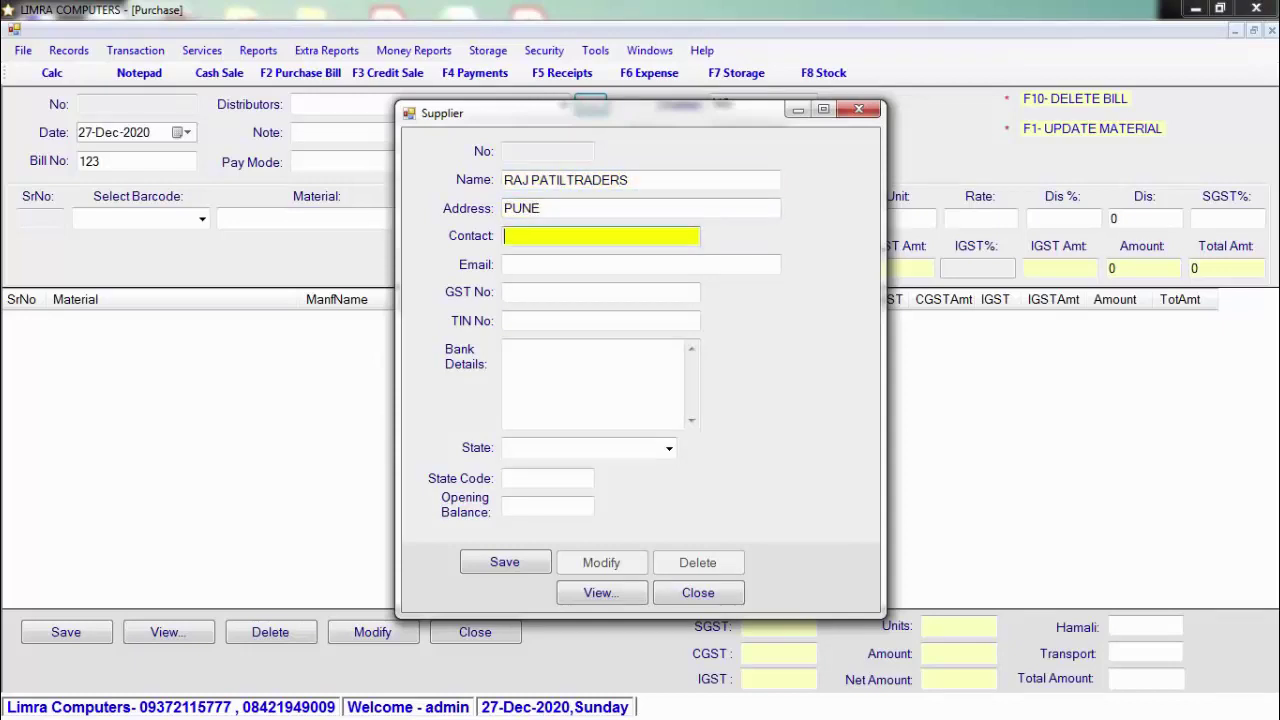
key("Tab")
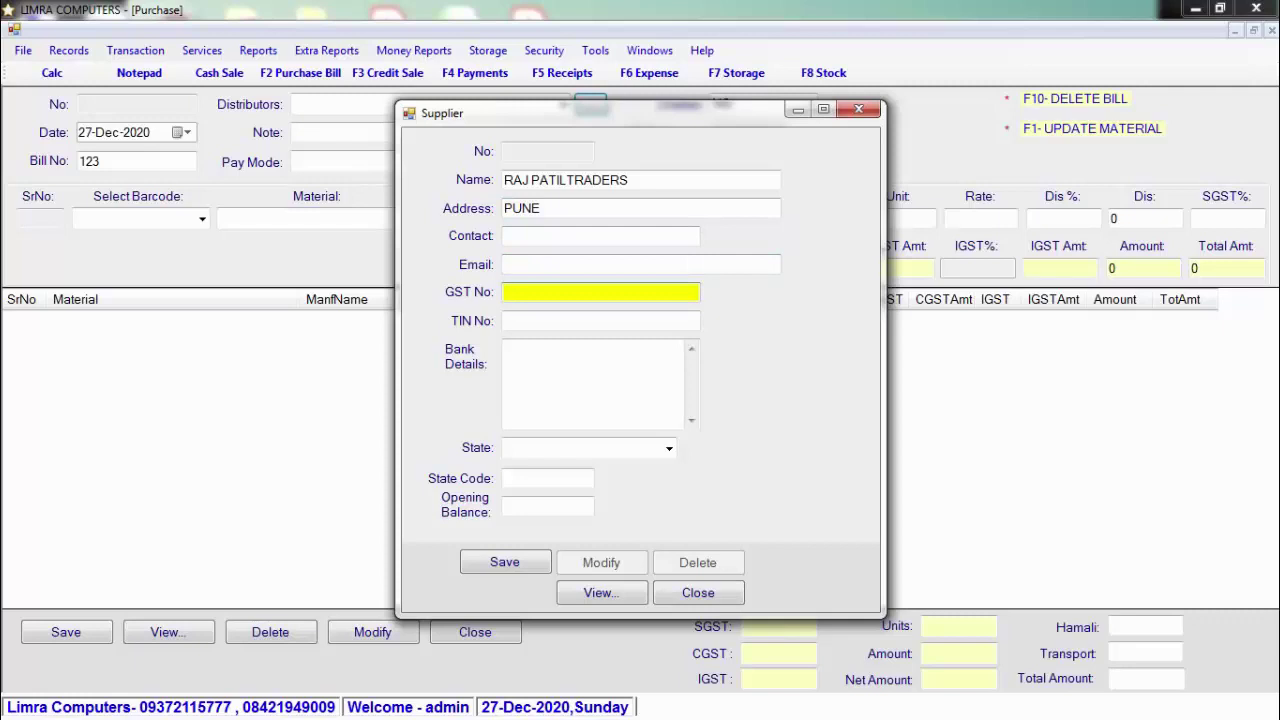
key("Tab")
key("Tab")
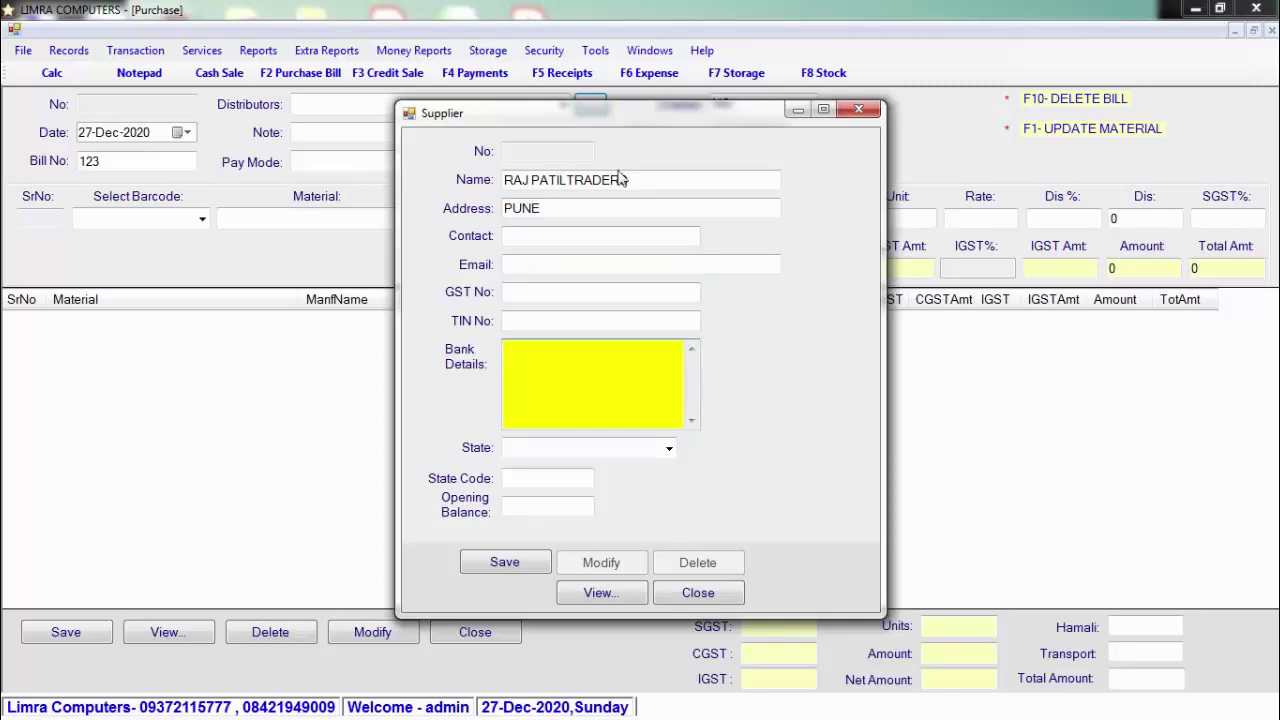
Step: Leave state, state code and opening balance blank, and save the supplier as record 1
left_click(668, 449)
left_click(668, 452)
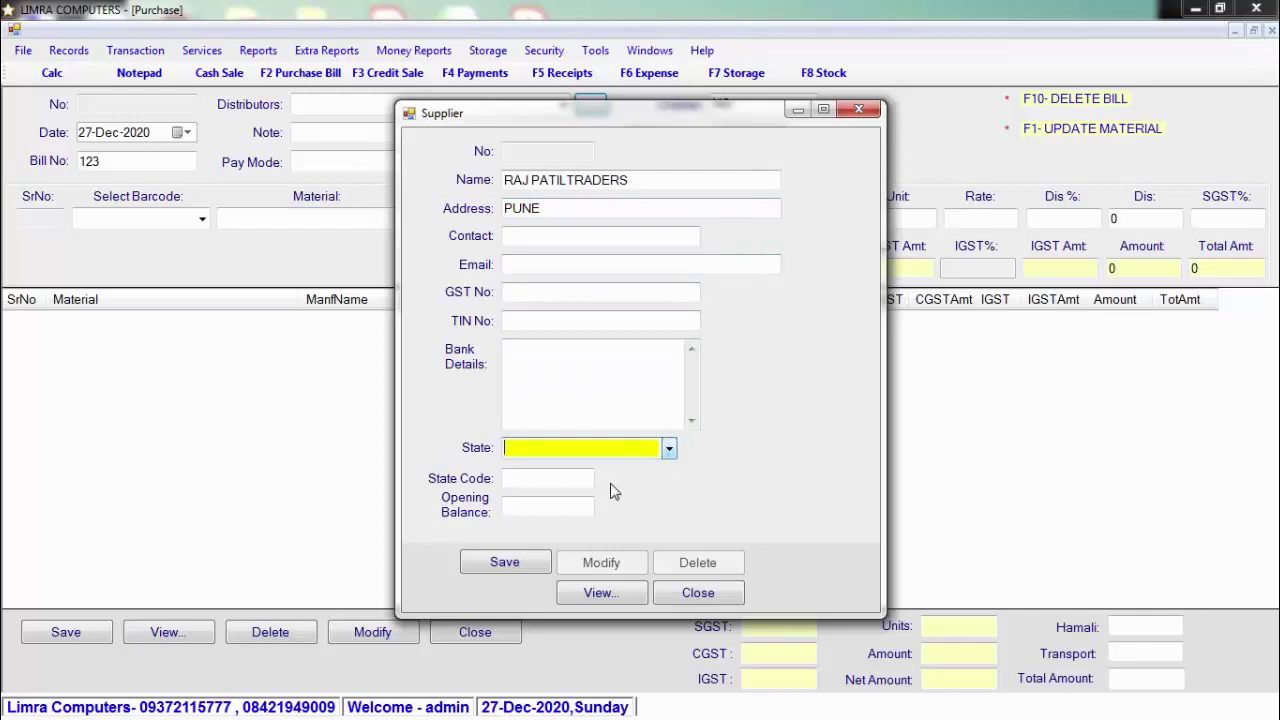
left_click(546, 479)
left_click(552, 510)
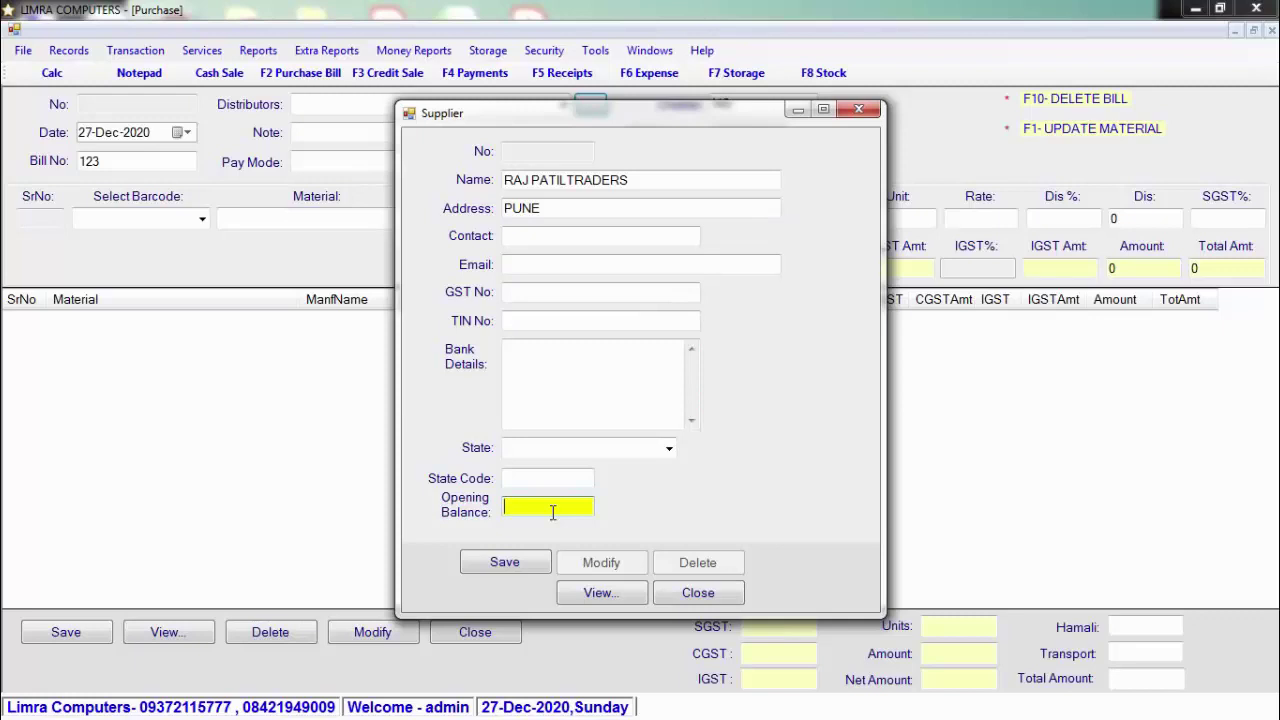
left_click(519, 564)
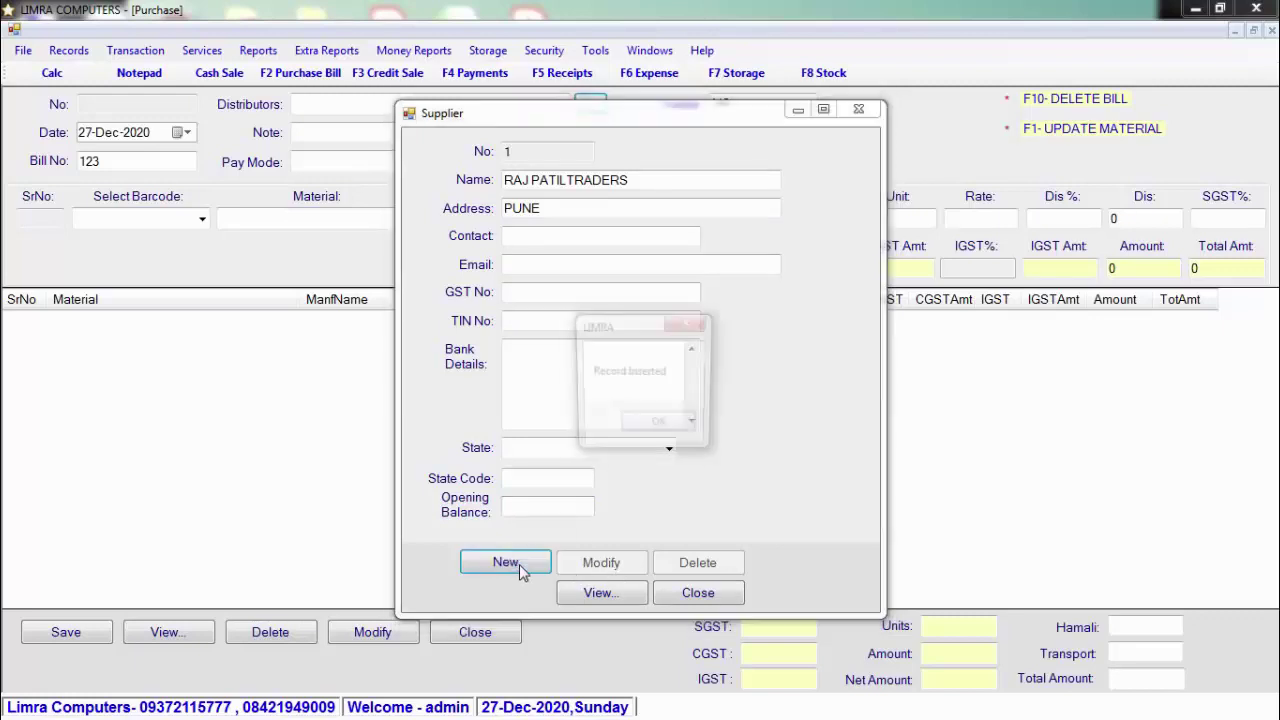
left_click(655, 427)
left_click(698, 592)
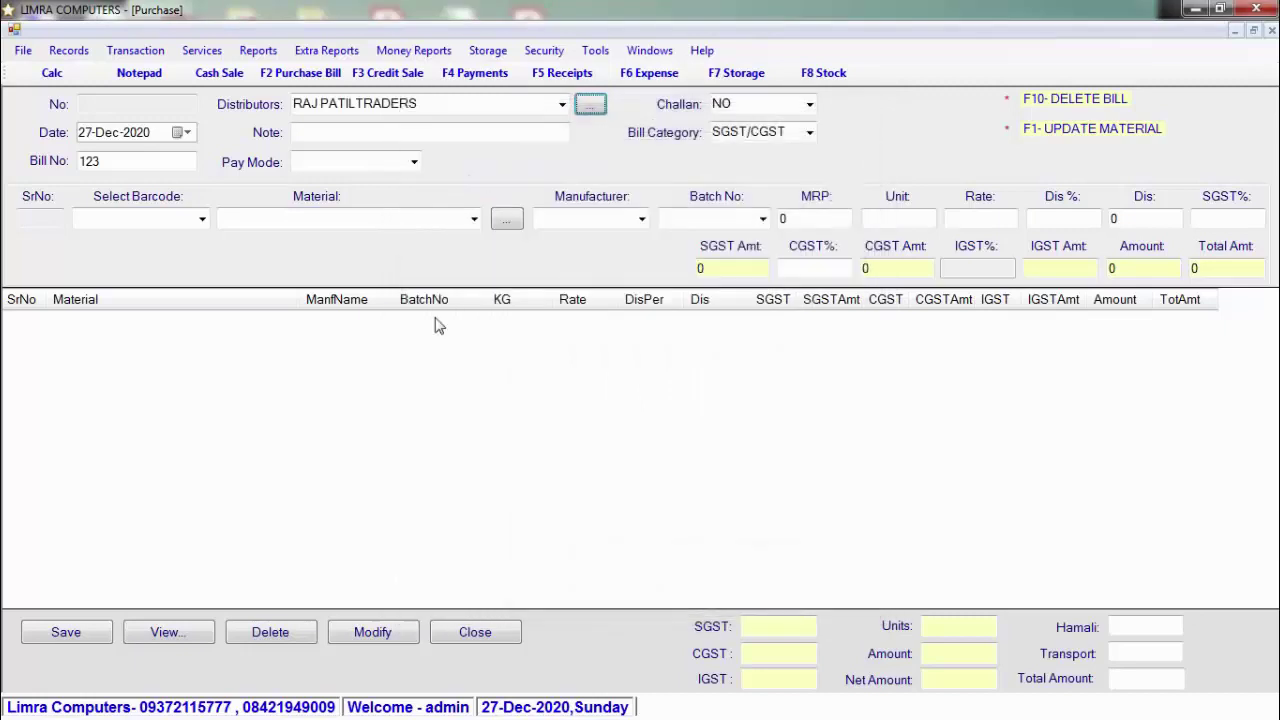
Step: Keep the new supplier as distributor and set the bill's pay mode to Credit
left_click(562, 104)
left_click(562, 104)
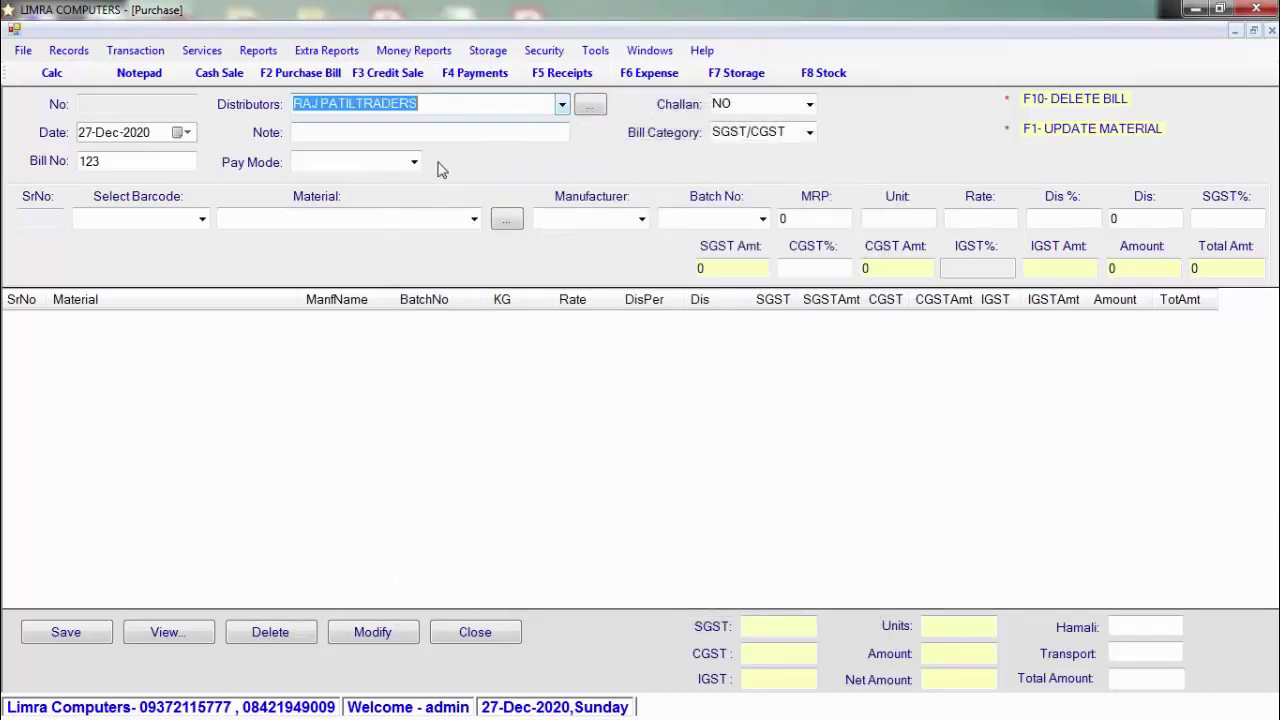
left_click(414, 165)
left_click(414, 165)
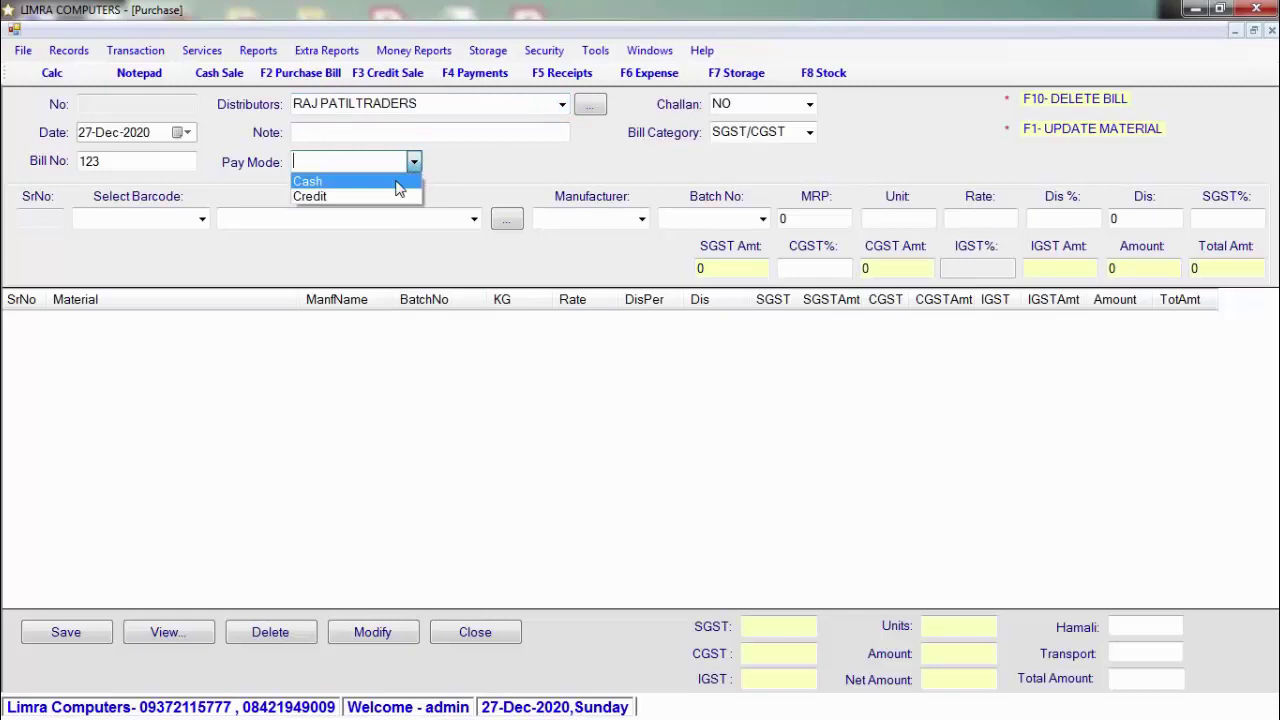
left_click(398, 196)
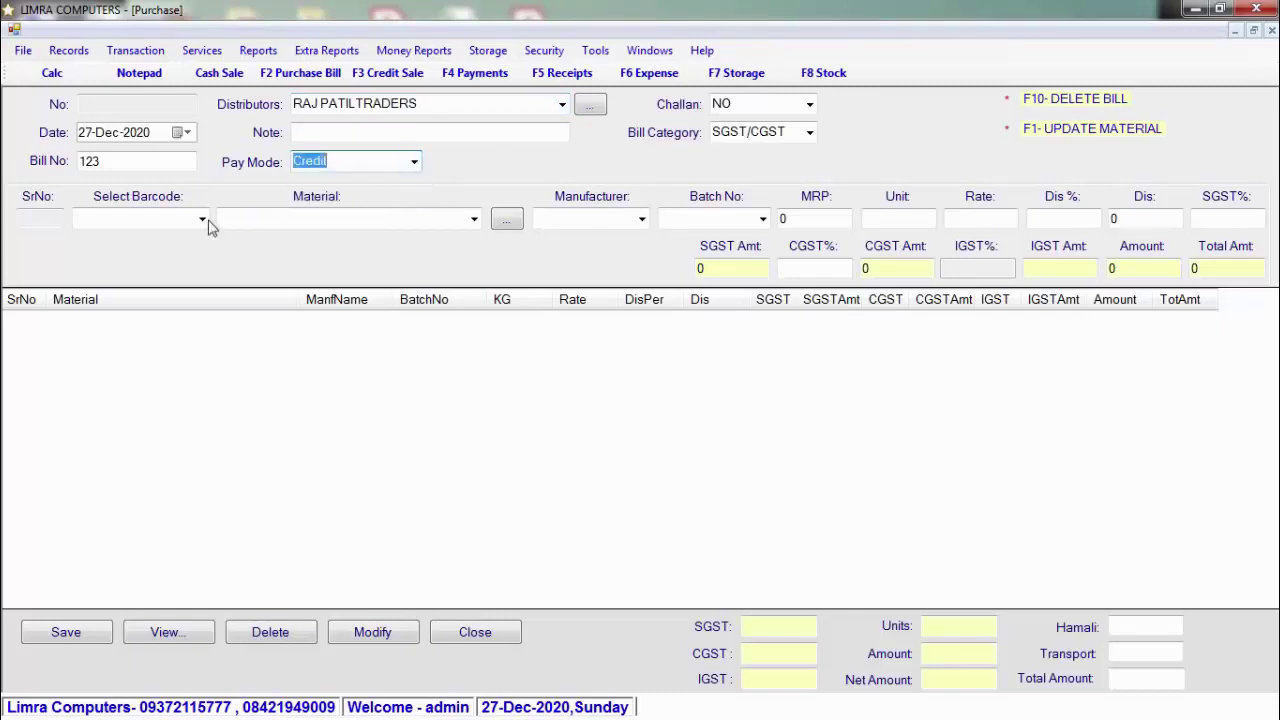
Step: Add parle45 (barcode 45678) as line 1: 10 units at rate 38, totalling 380
left_click(148, 219)
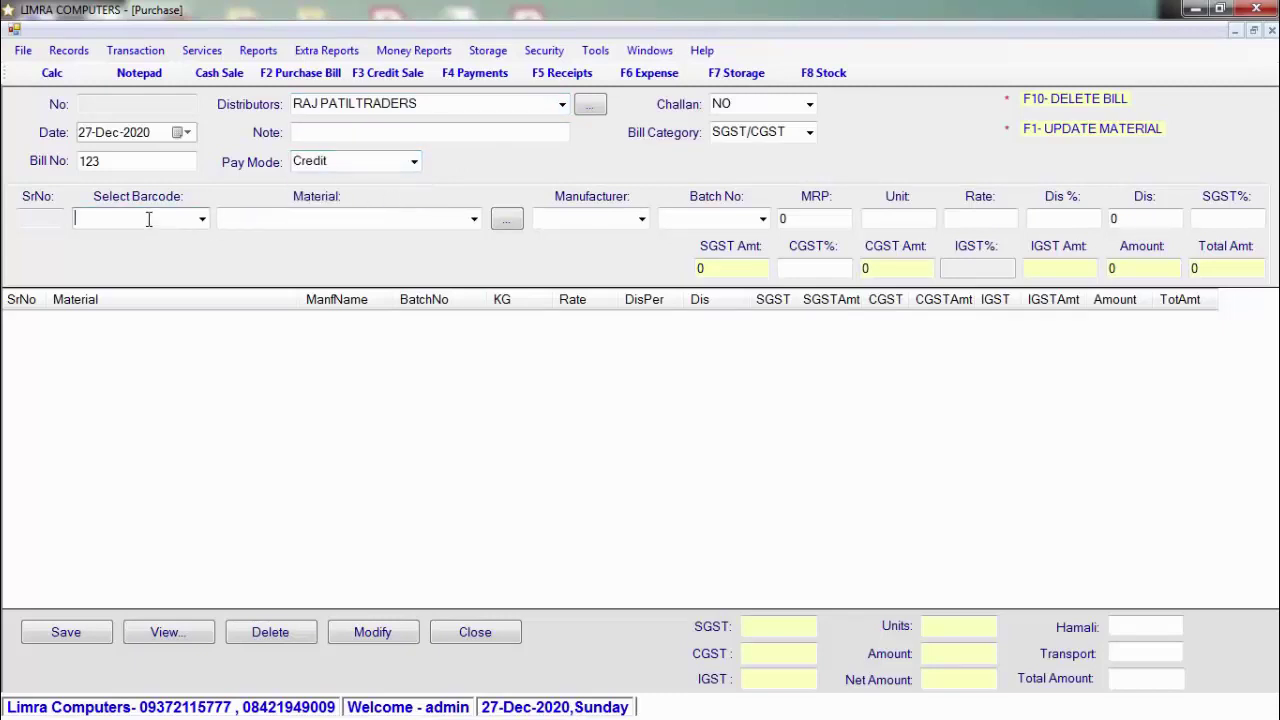
type("45")
key("Down")
key("Down")
key("Down")
key("Down")
key("Down")
key("Down")
key("Down")
key("Down")
key("Down")
key("Down")
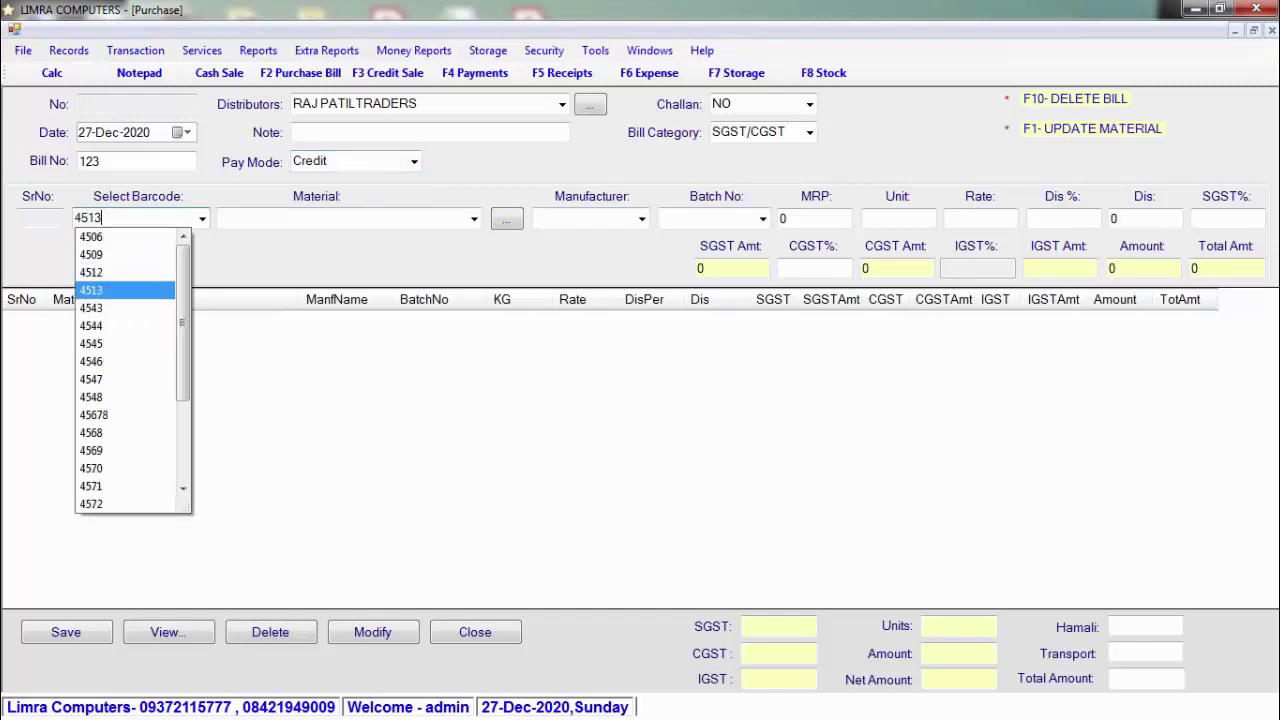
key("Down")
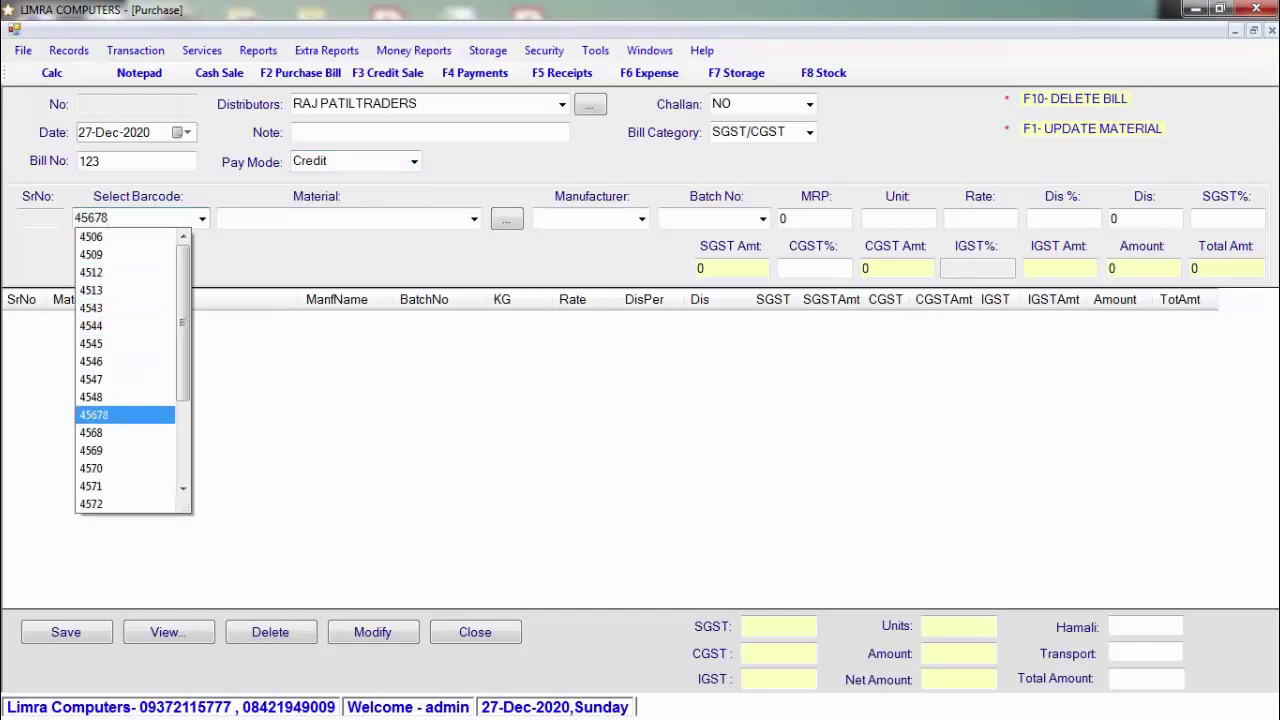
key("Return")
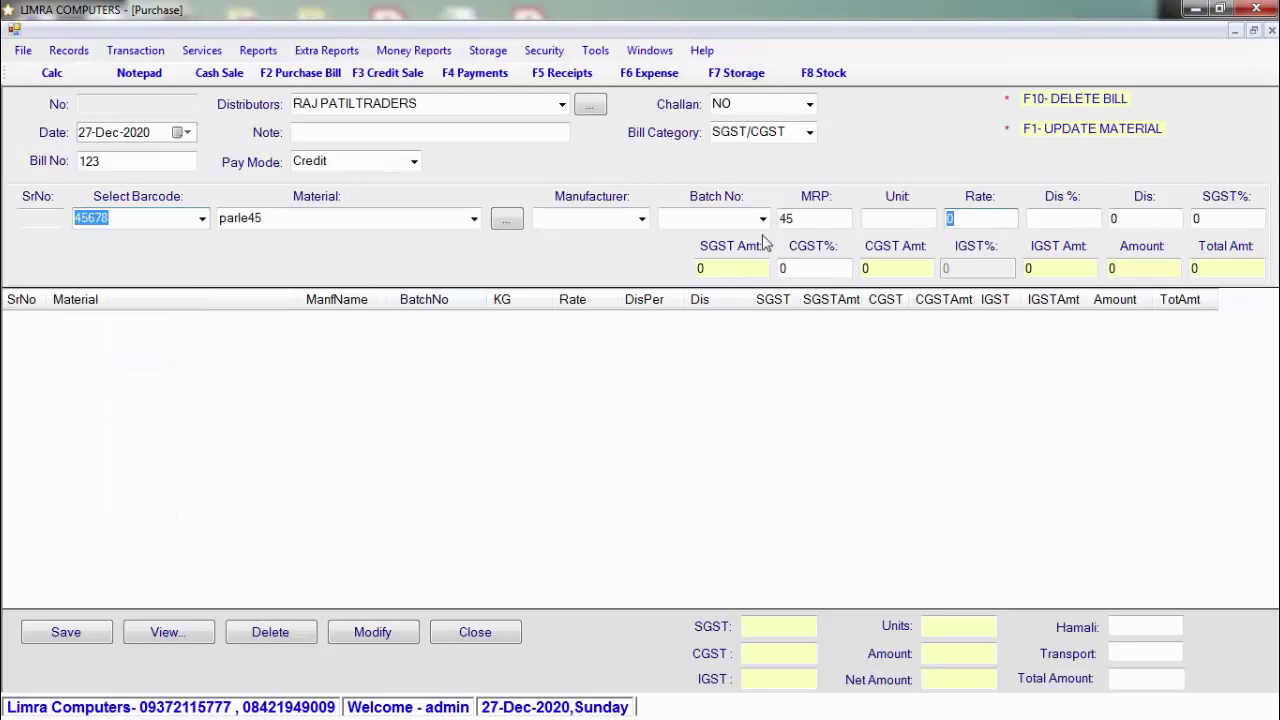
left_click(897, 222)
type("10")
key("Return")
type("38")
key("Return")
key("Return")
key("Return")
key("Return")
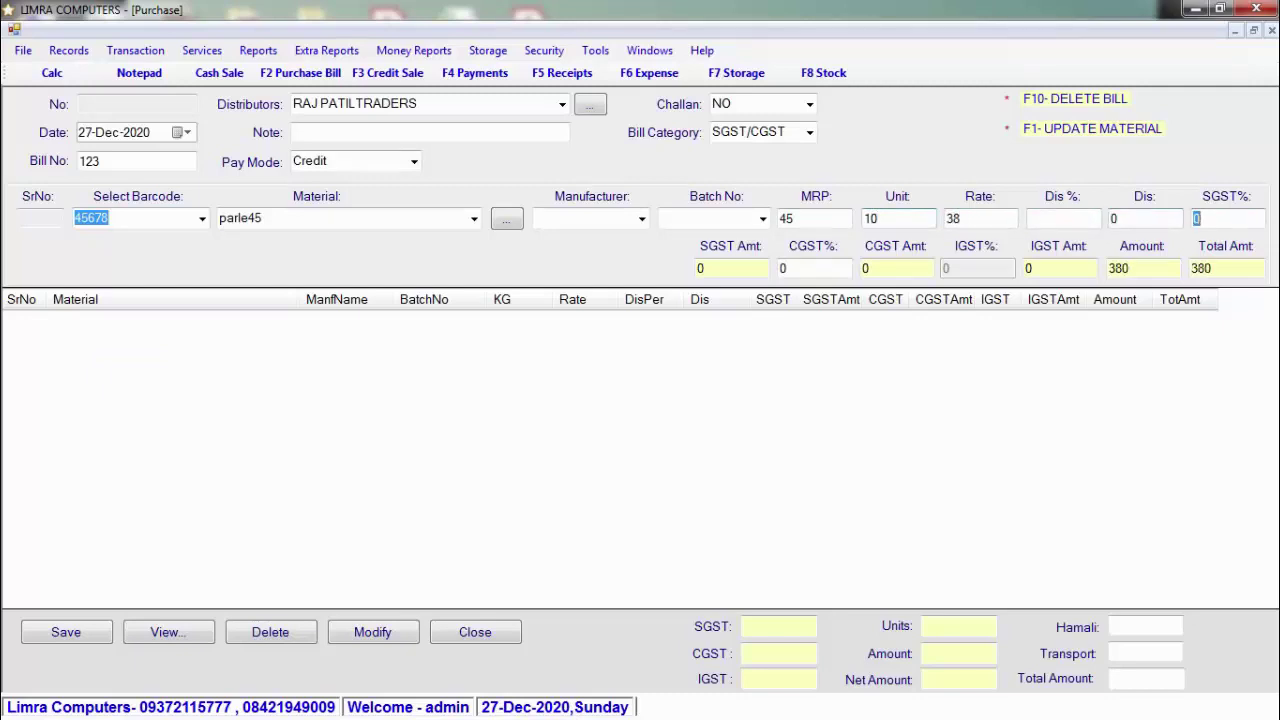
key("Return")
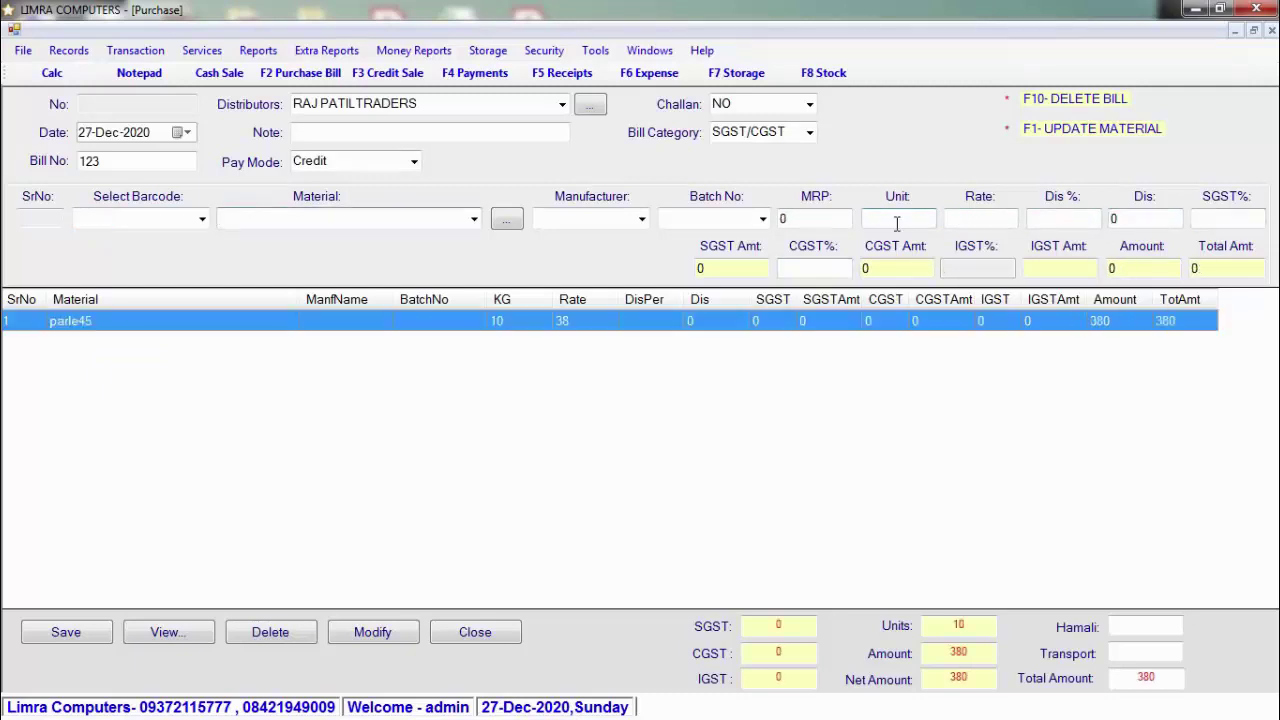
Step: Enter unknown barcode 456987, agree to add a new product, and start a new material record
left_click(126, 221)
type("456987")
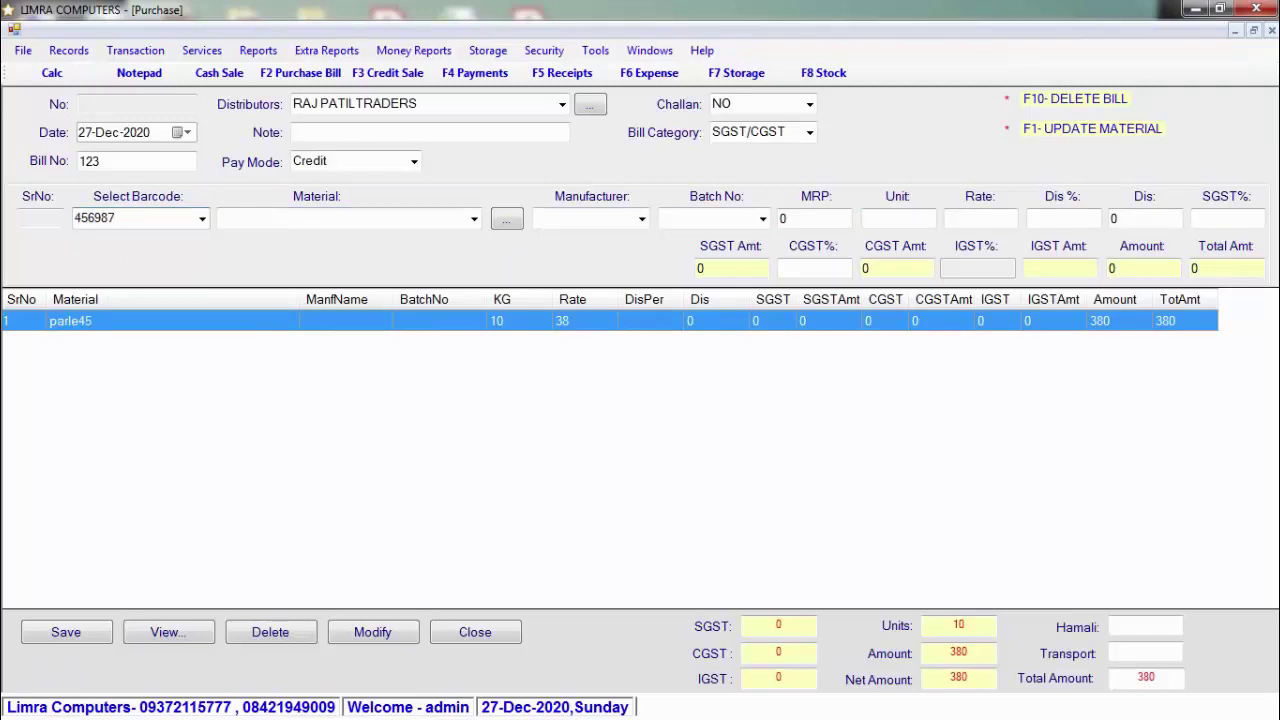
key("Return")
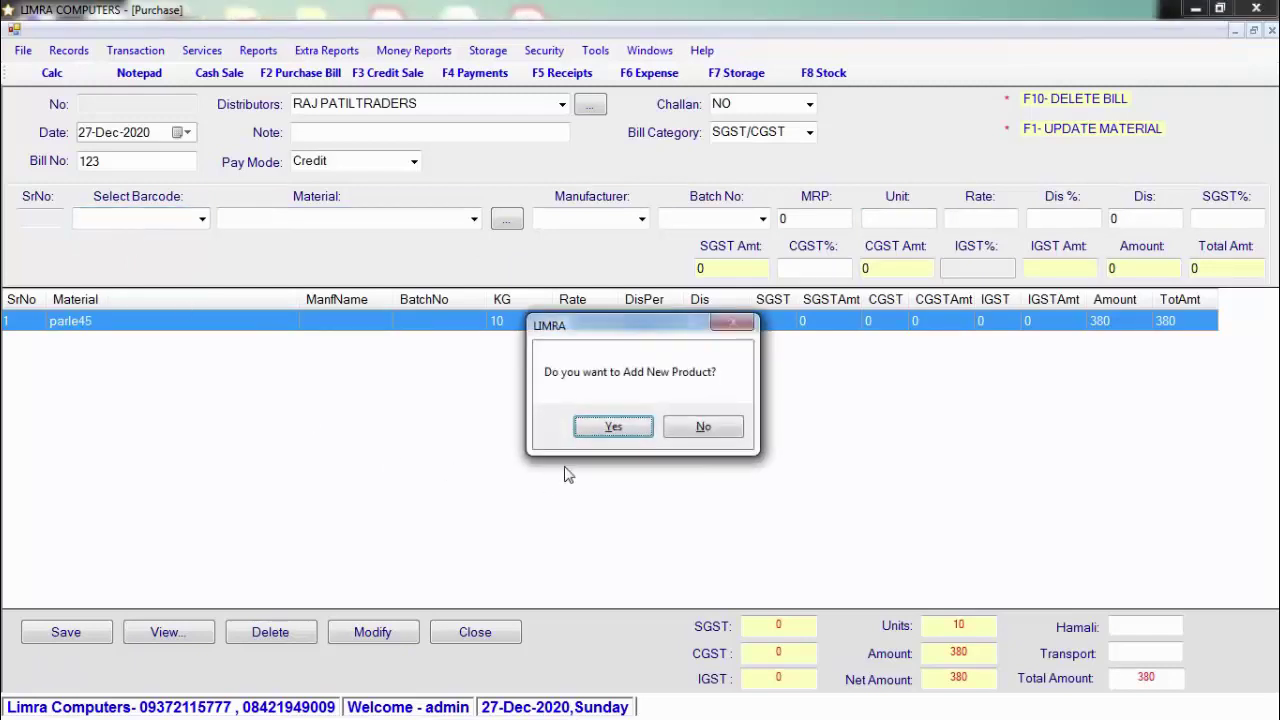
left_click(614, 427)
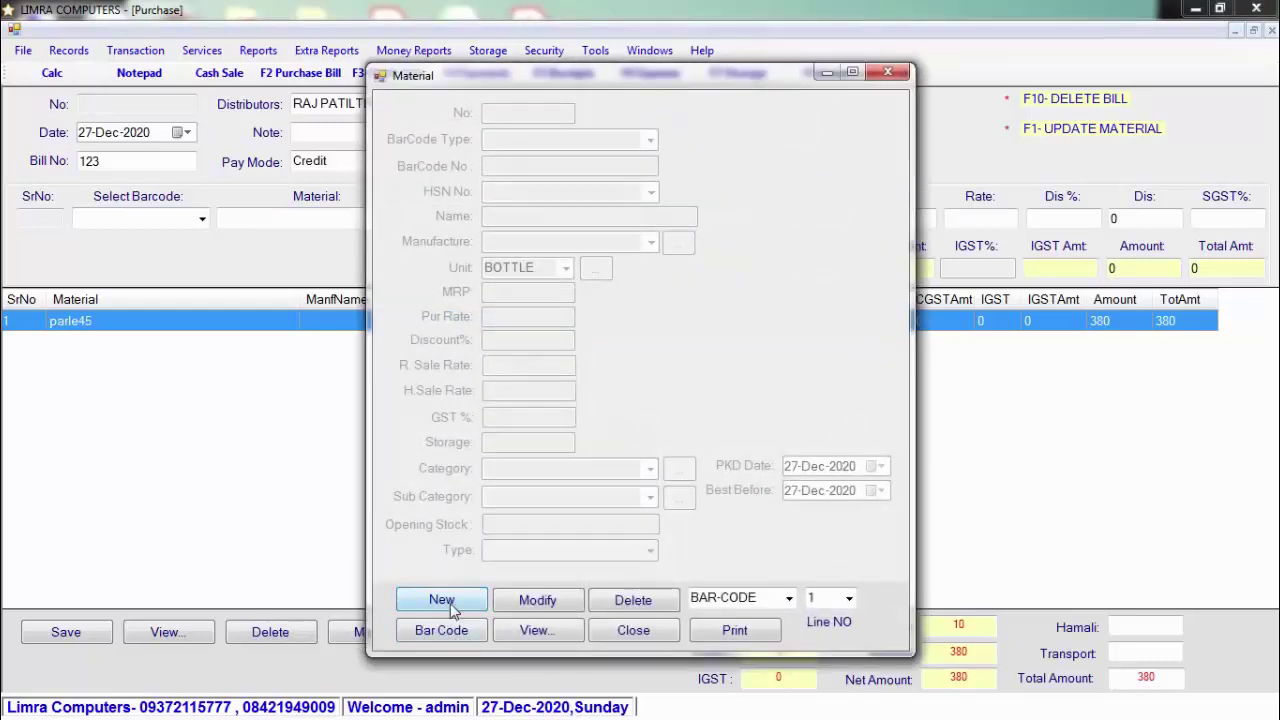
left_click(443, 600)
Step: Set barcode type Already Exists with barcode 123456789 and HSN code 3004
left_click(650, 140)
key("Down")
key("Down")
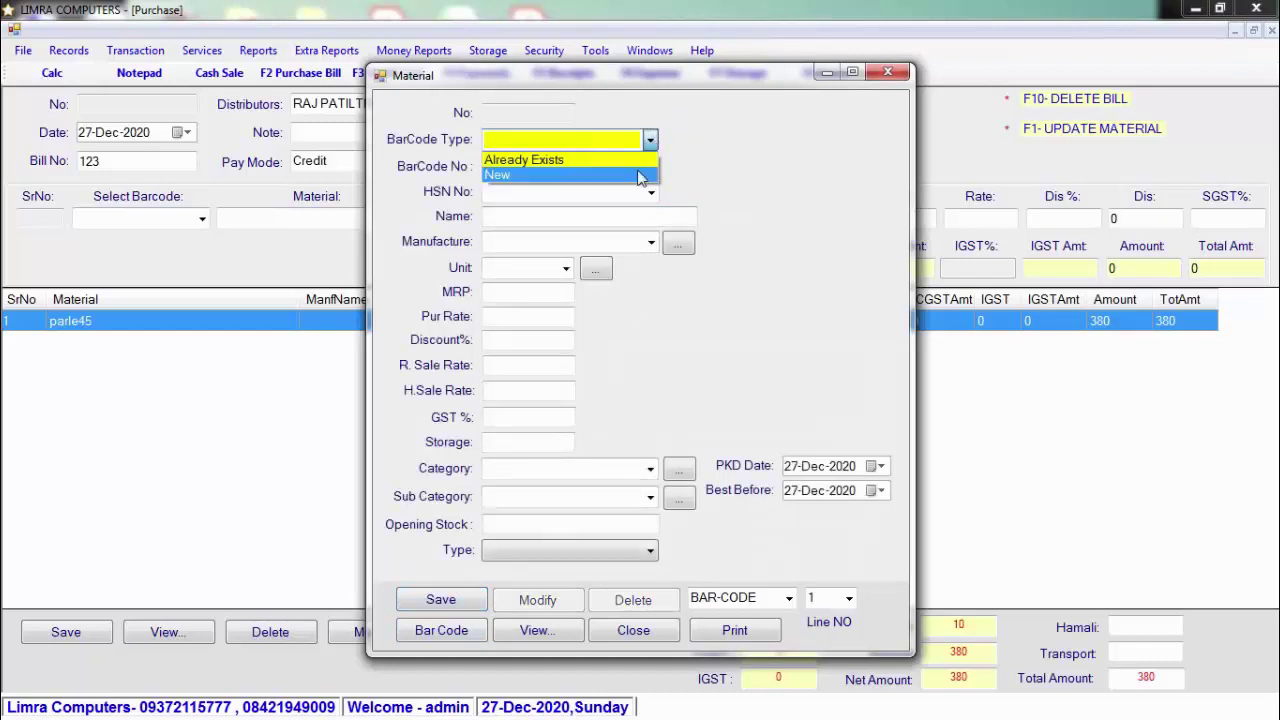
key("Up")
key("Return")
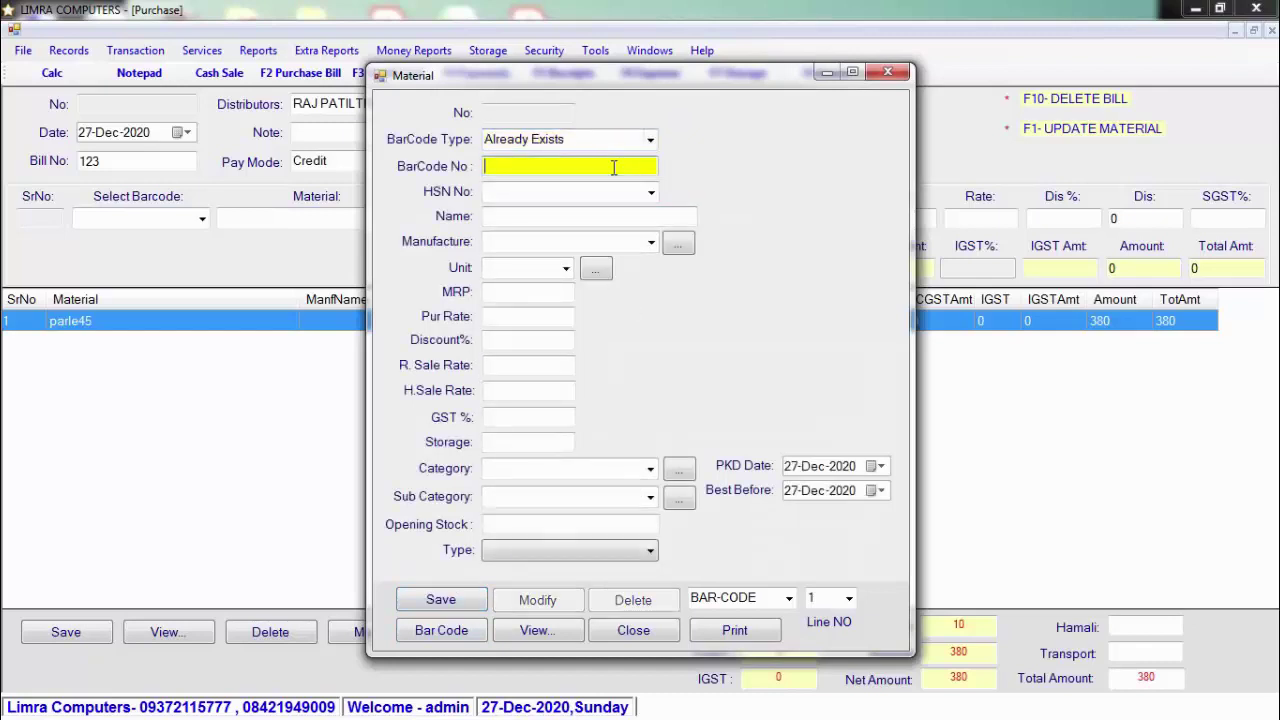
type("12345678")
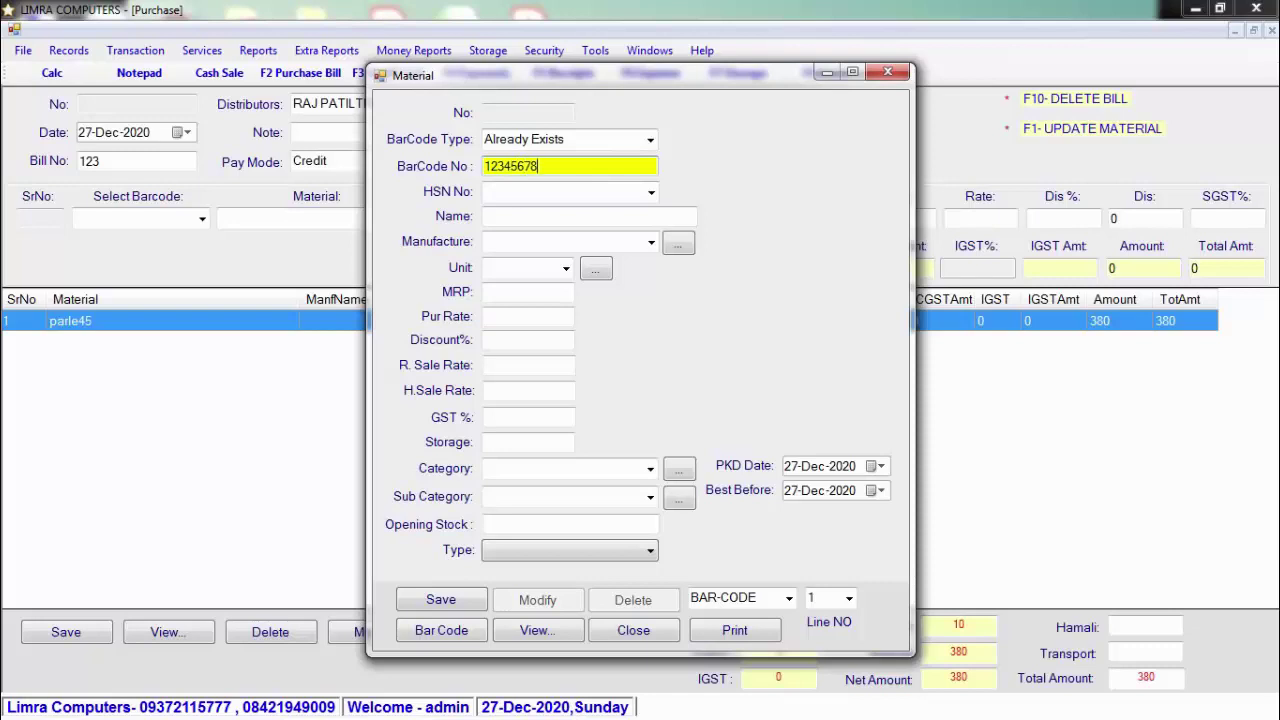
type("9")
key("Return")
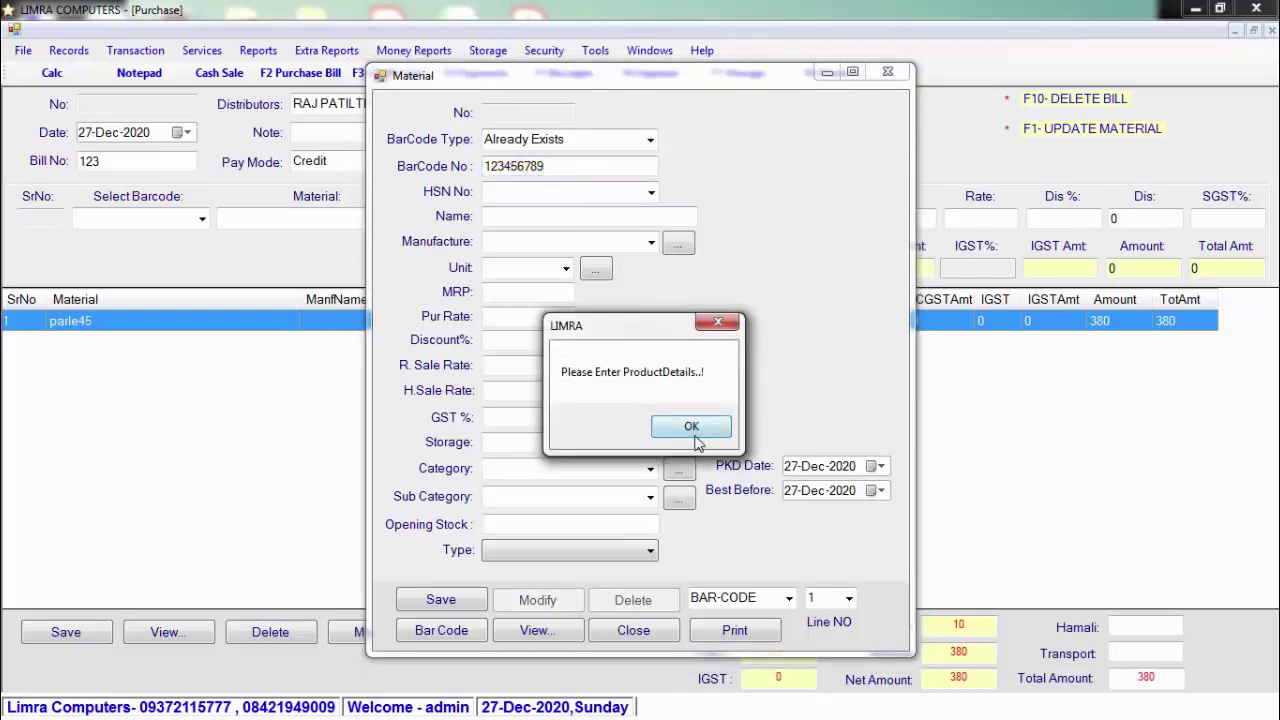
left_click(693, 430)
type("3004")
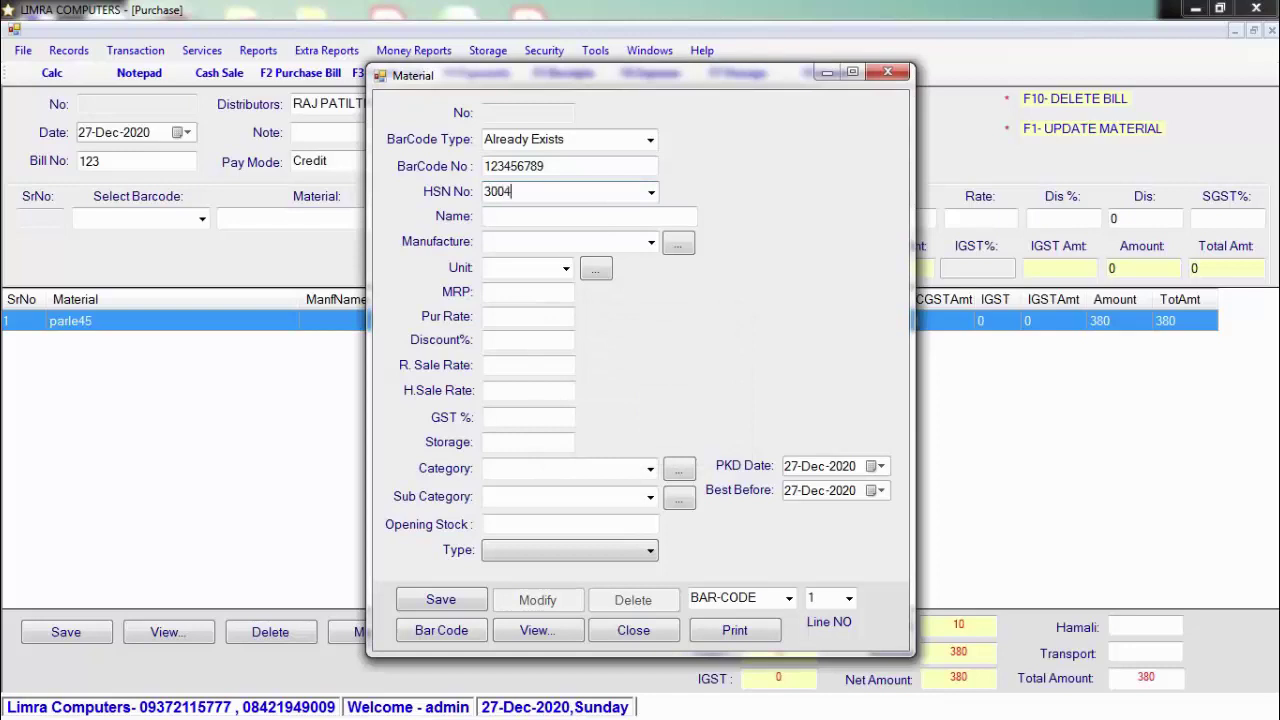
key("Return")
Step: Name the product ABC 1.5 KG, unit KG, MRP 49, purchase rate 45, retail 49, wholesale 47
type("ABC")
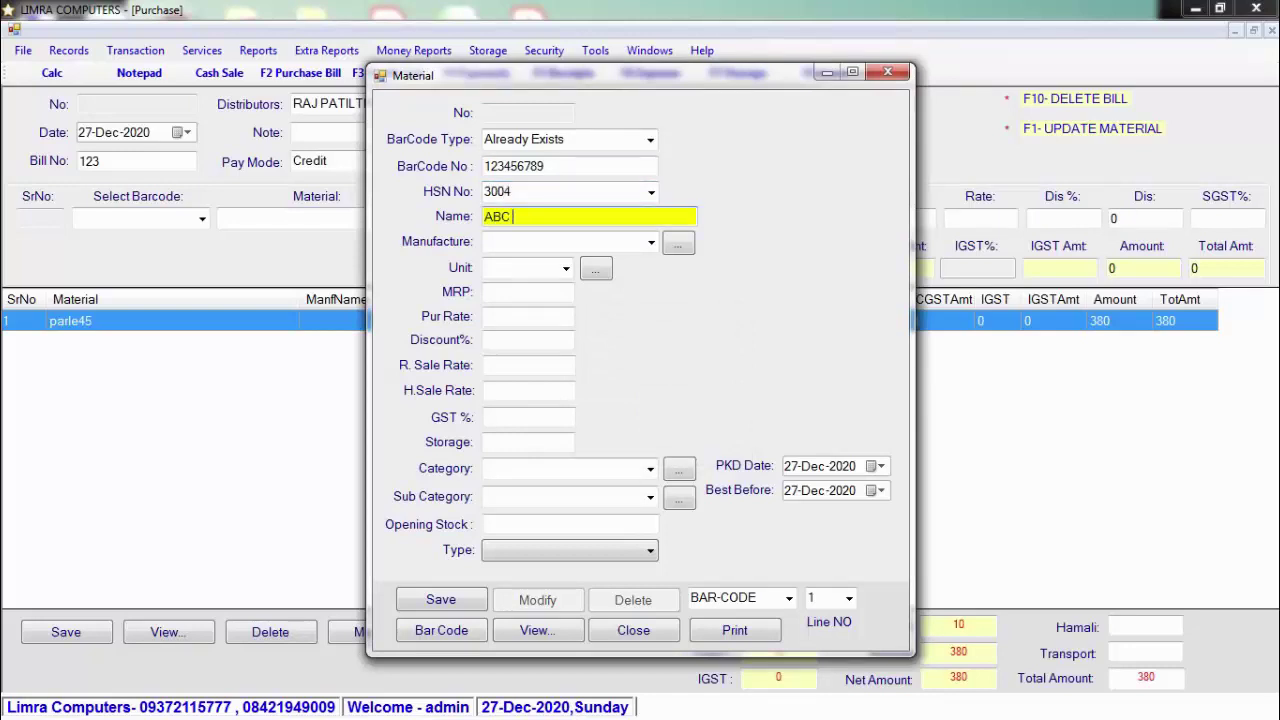
type(" 1.5 KG")
key("Return")
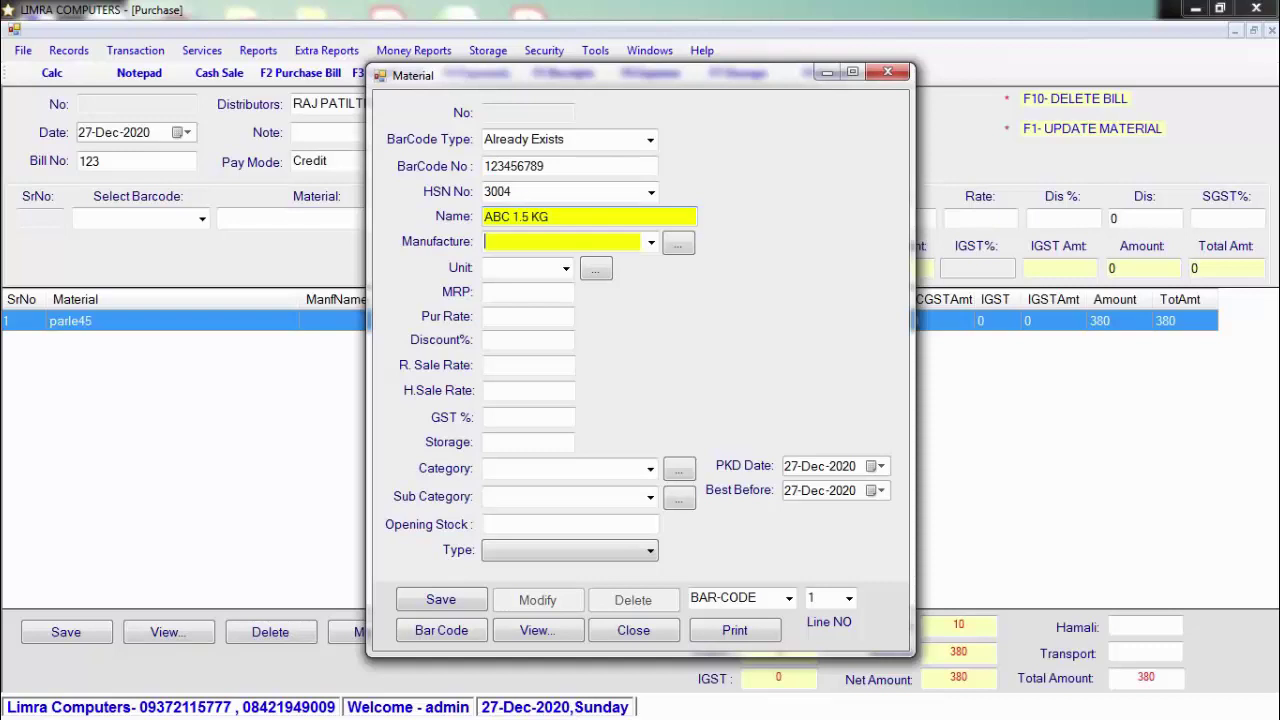
key("Return")
type("KG")
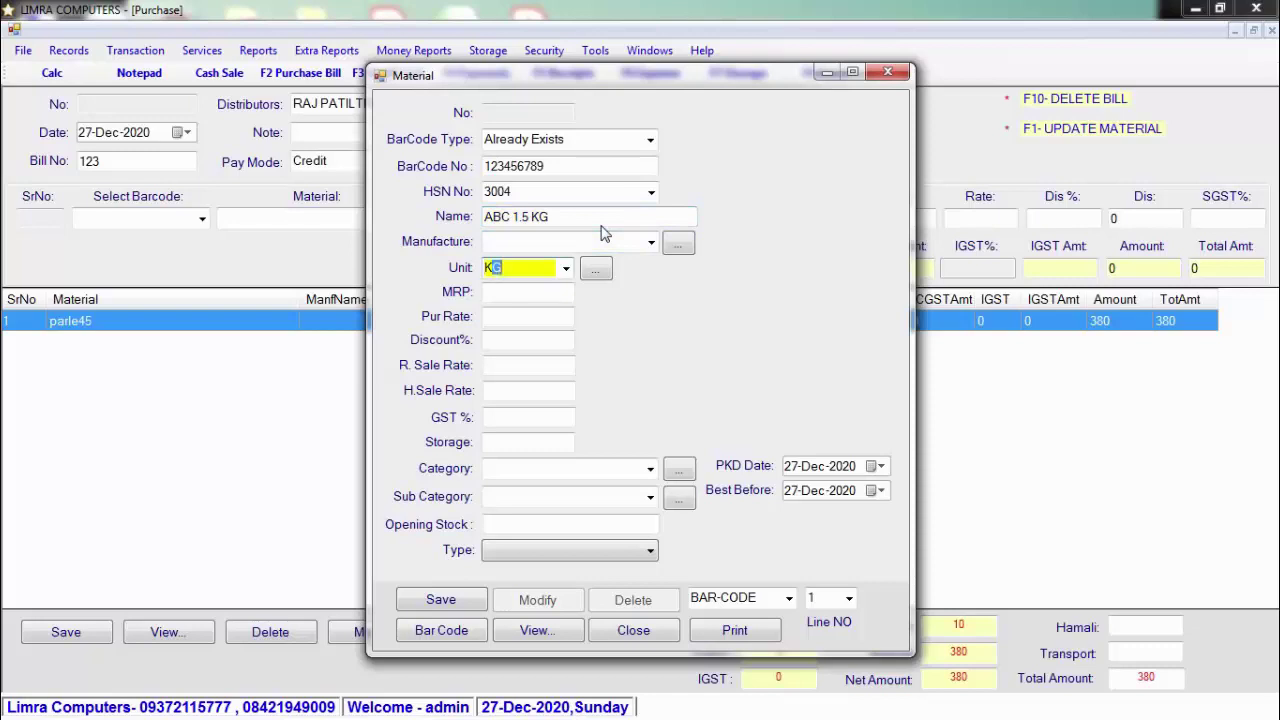
key("Return")
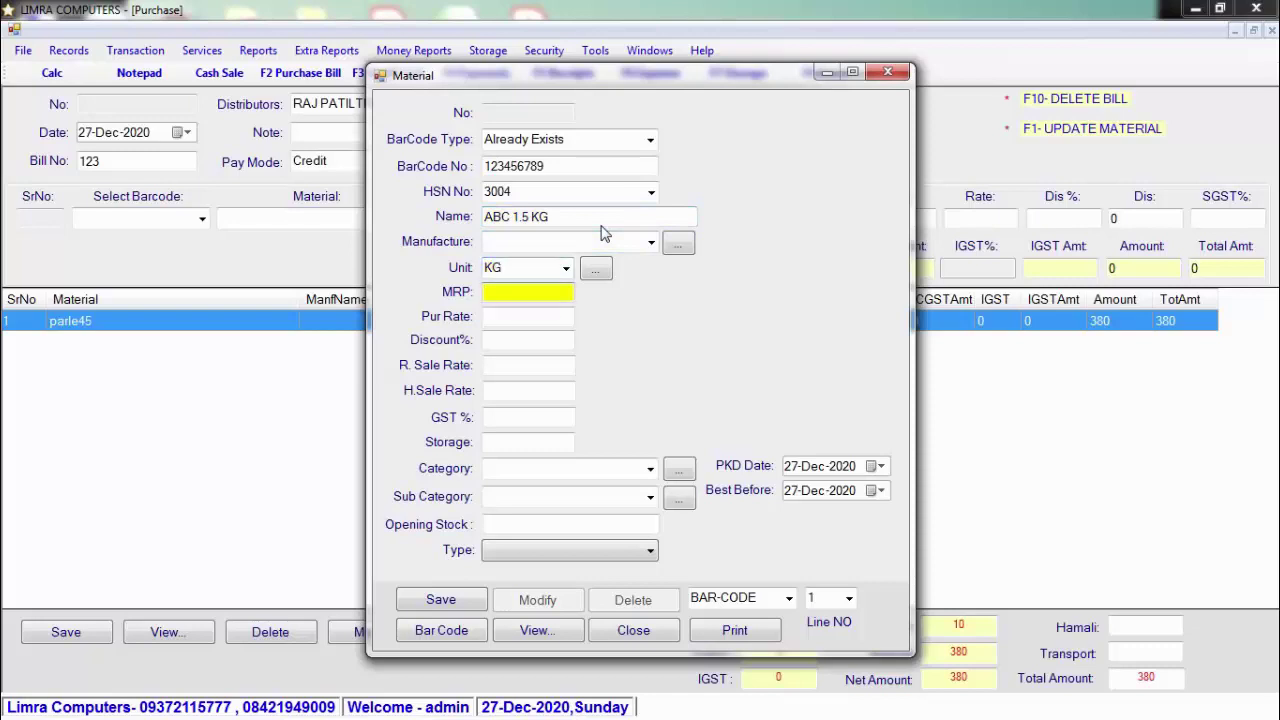
type("49")
key("Return")
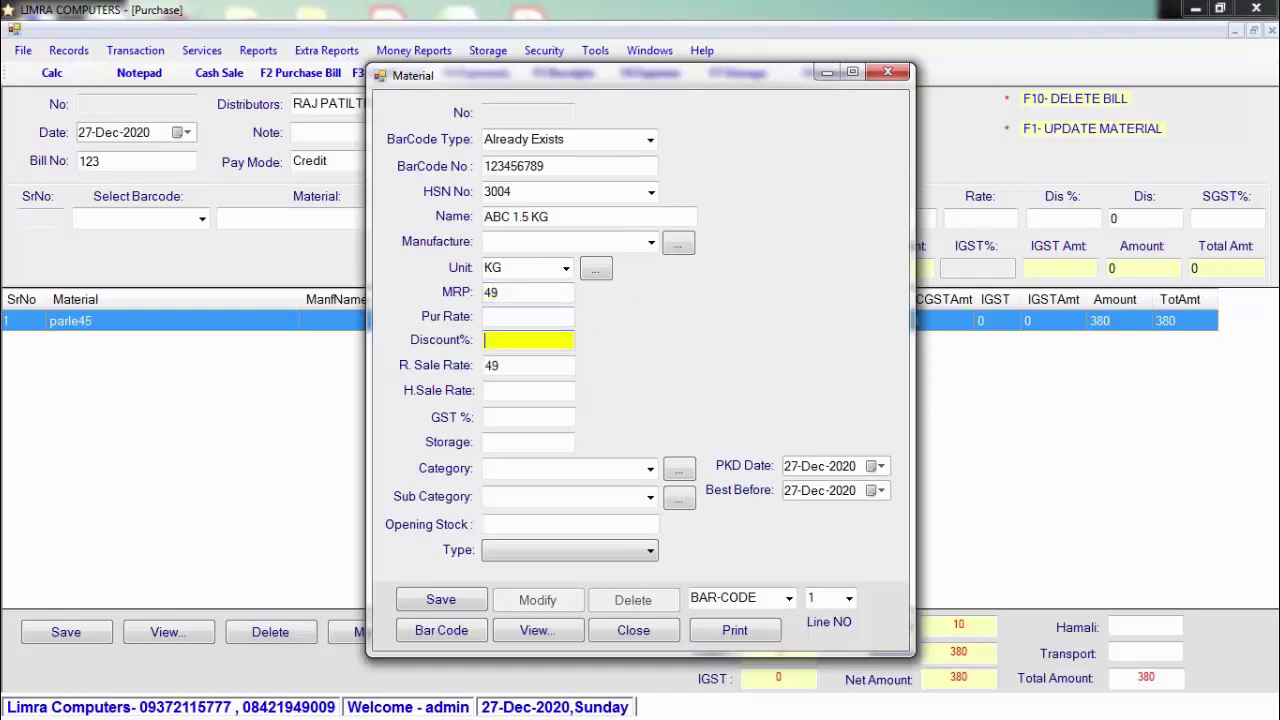
left_click(528, 316)
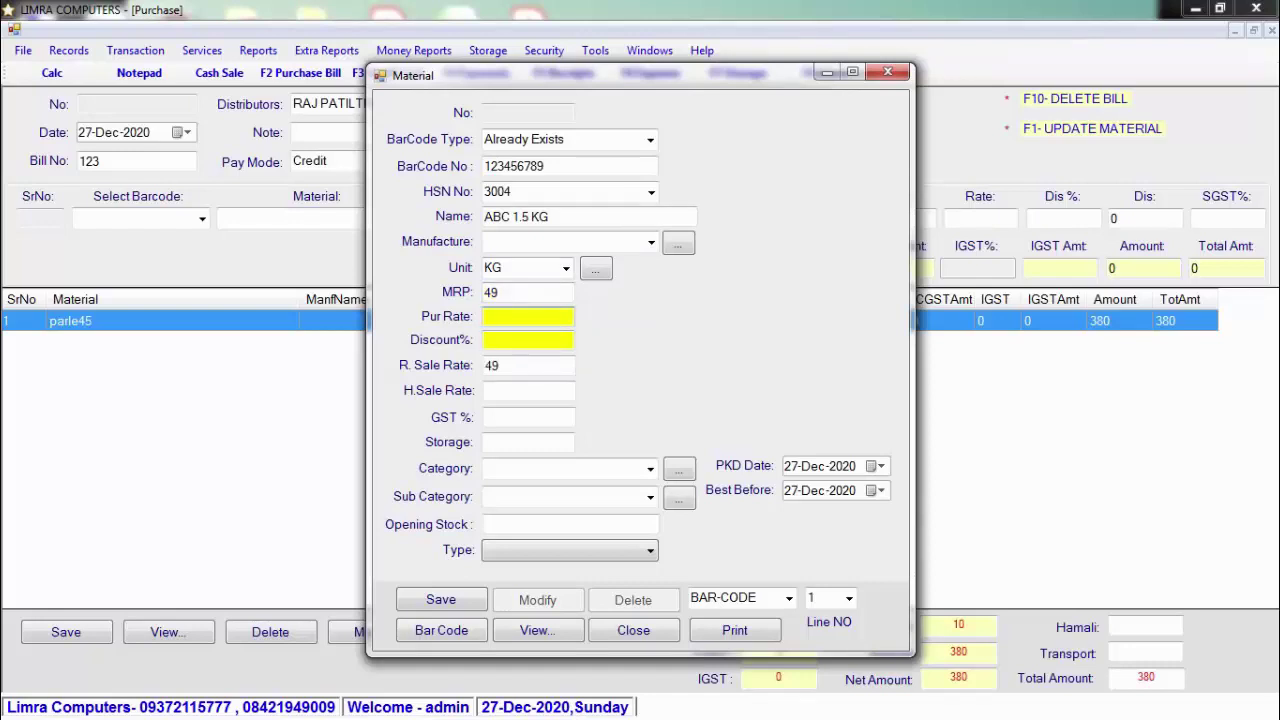
type("45")
key("Return")
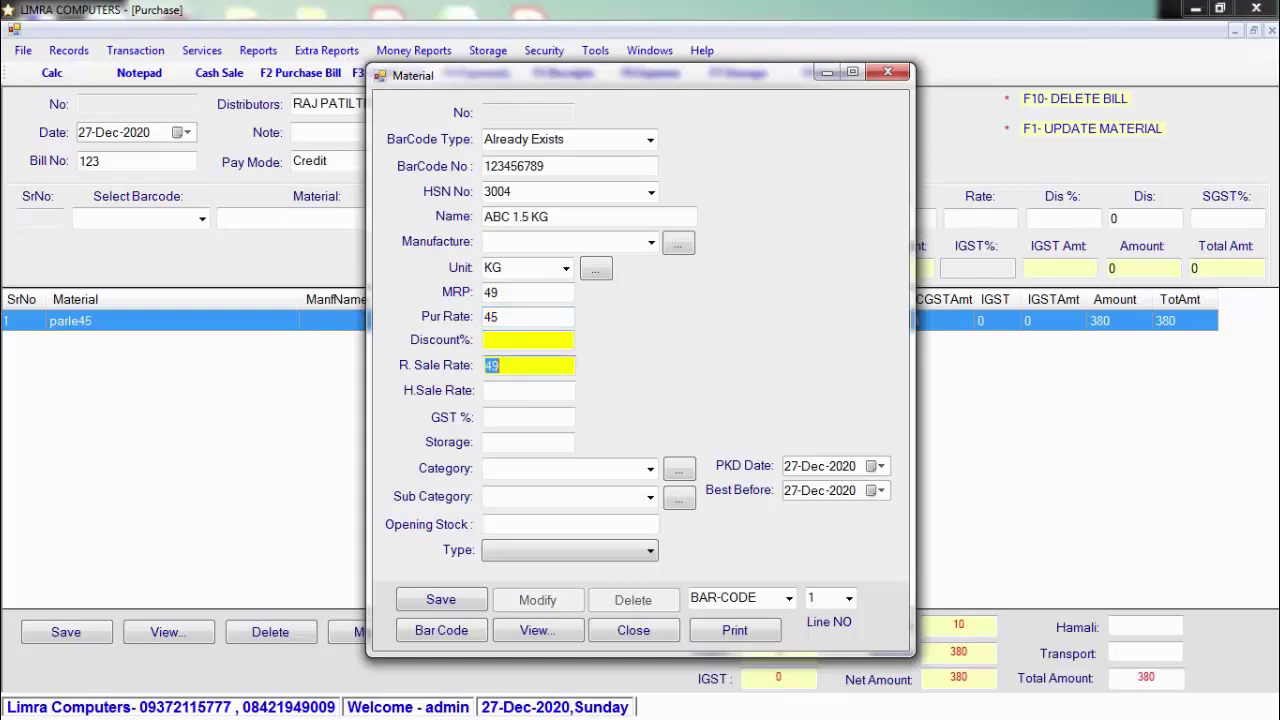
key("Return")
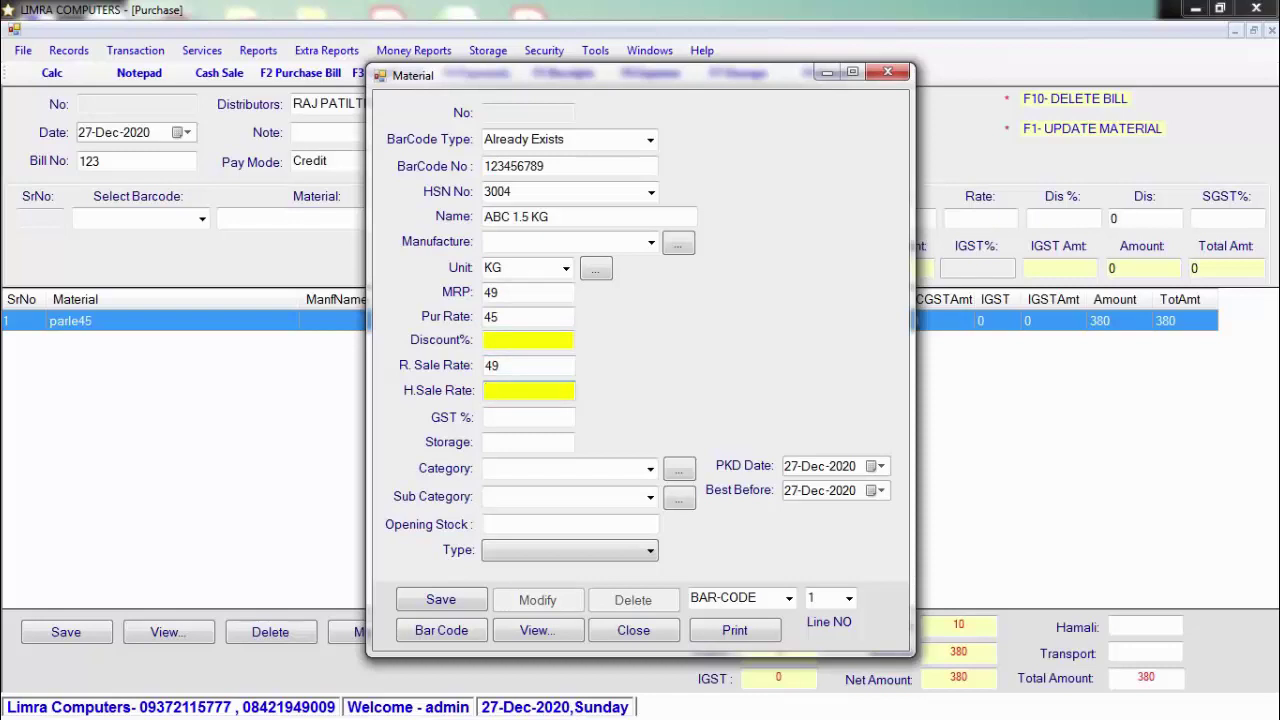
type("47")
key("Return")
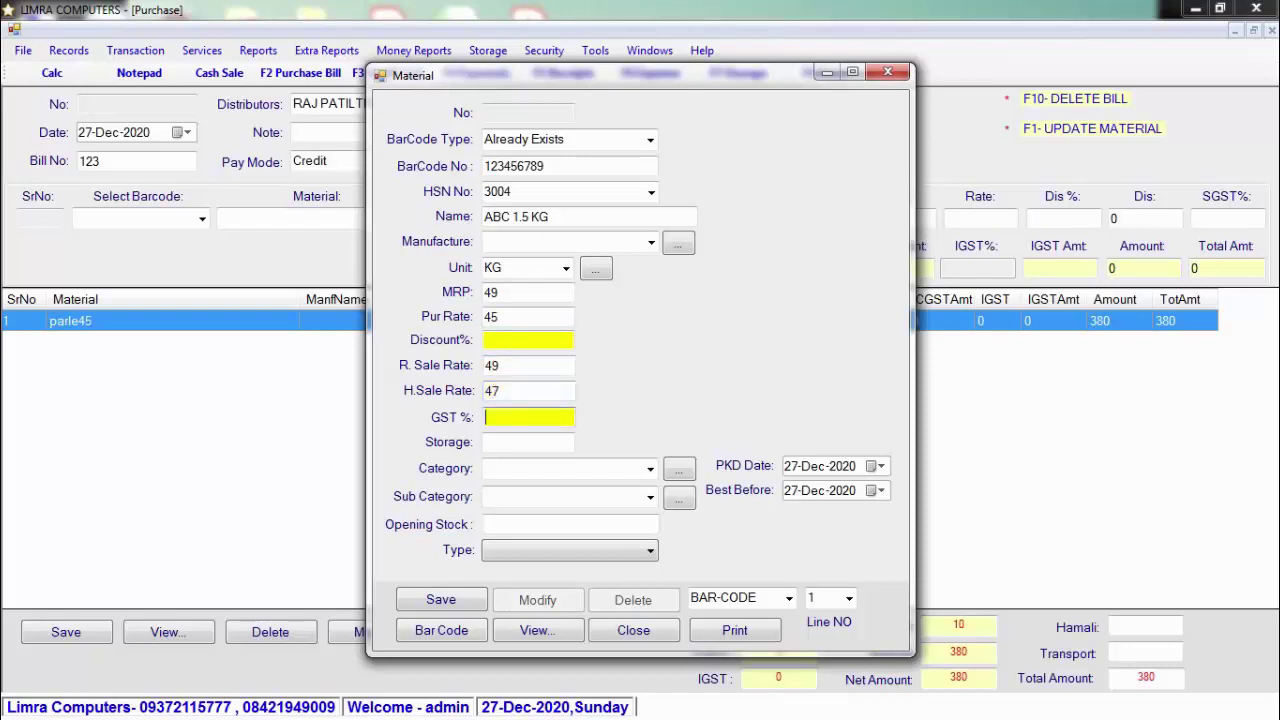
Step: Set GST 12%, category FOOD, product type Finished Good, and save the material as record 4814
type("12")
key("Return")
key("Return")
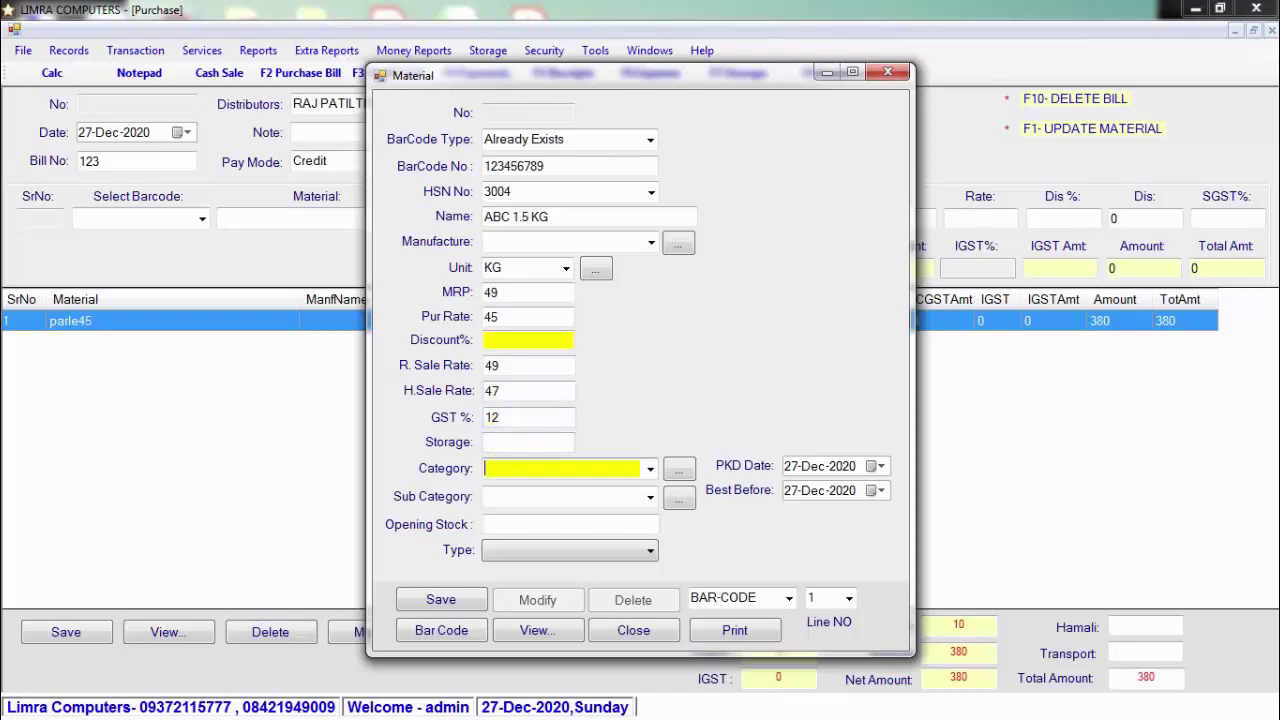
type("F")
key("Return")
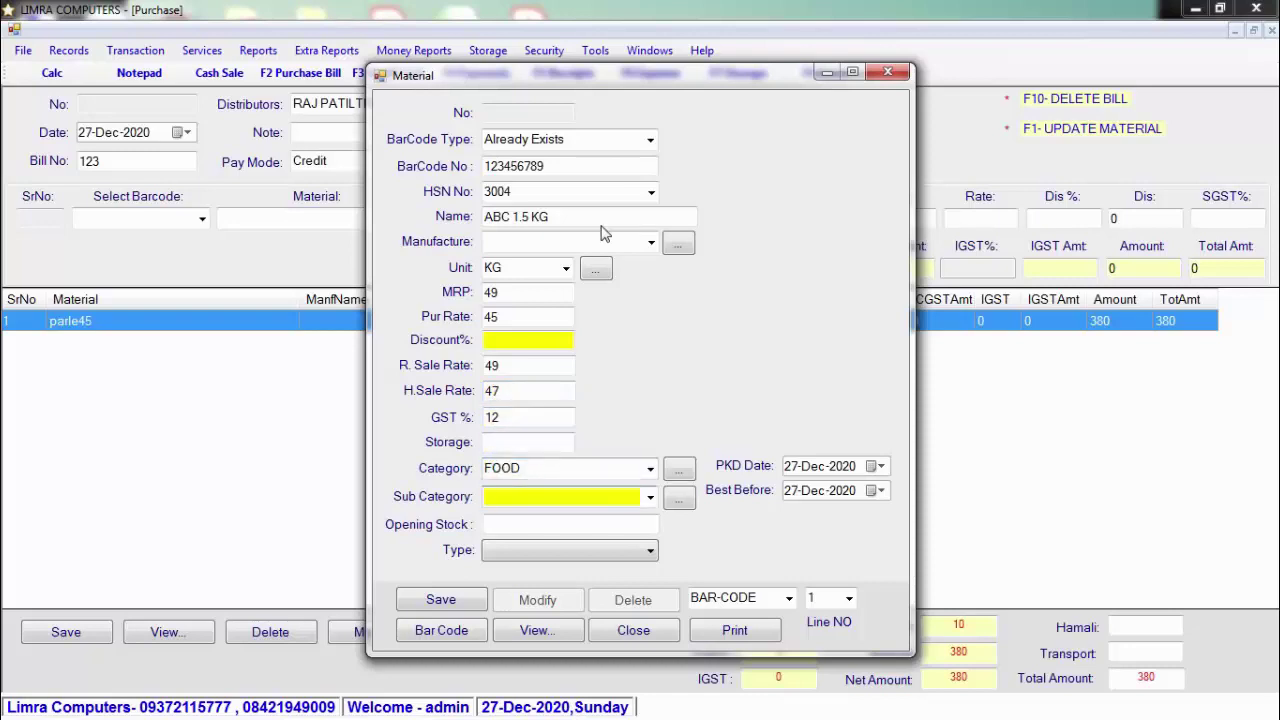
key("Return")
left_click(552, 520)
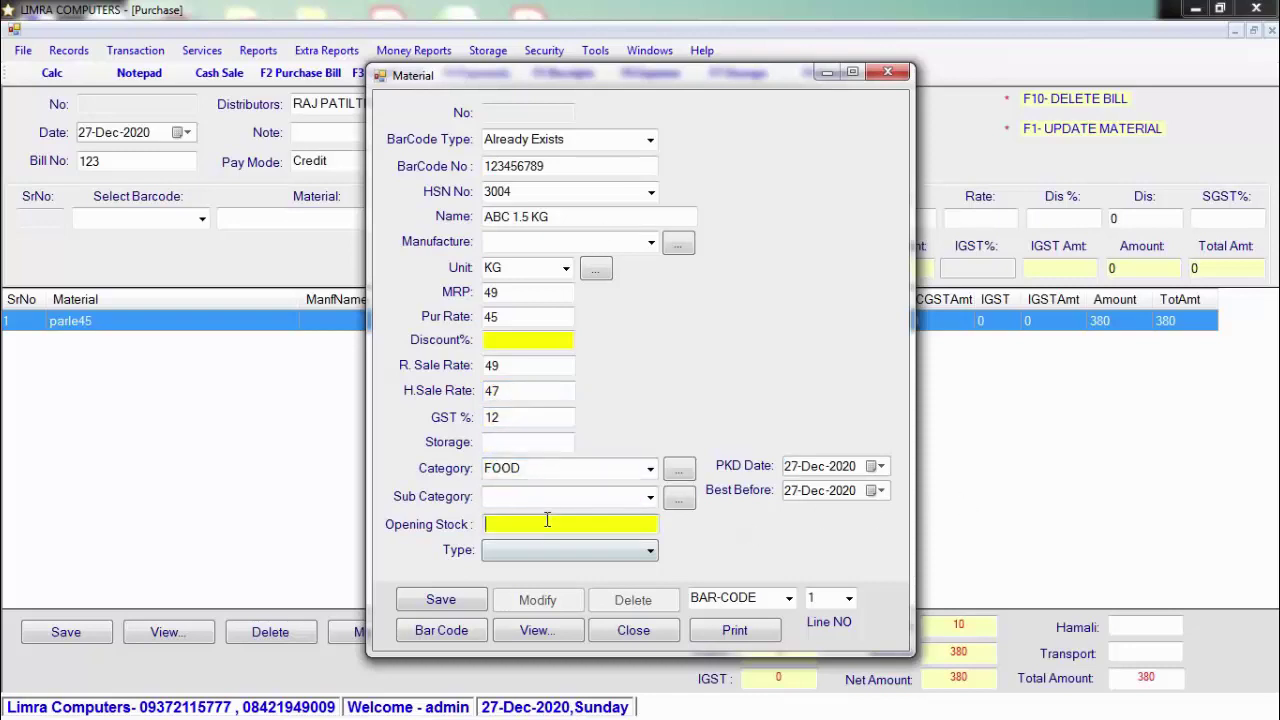
left_click(576, 552)
left_click(567, 571)
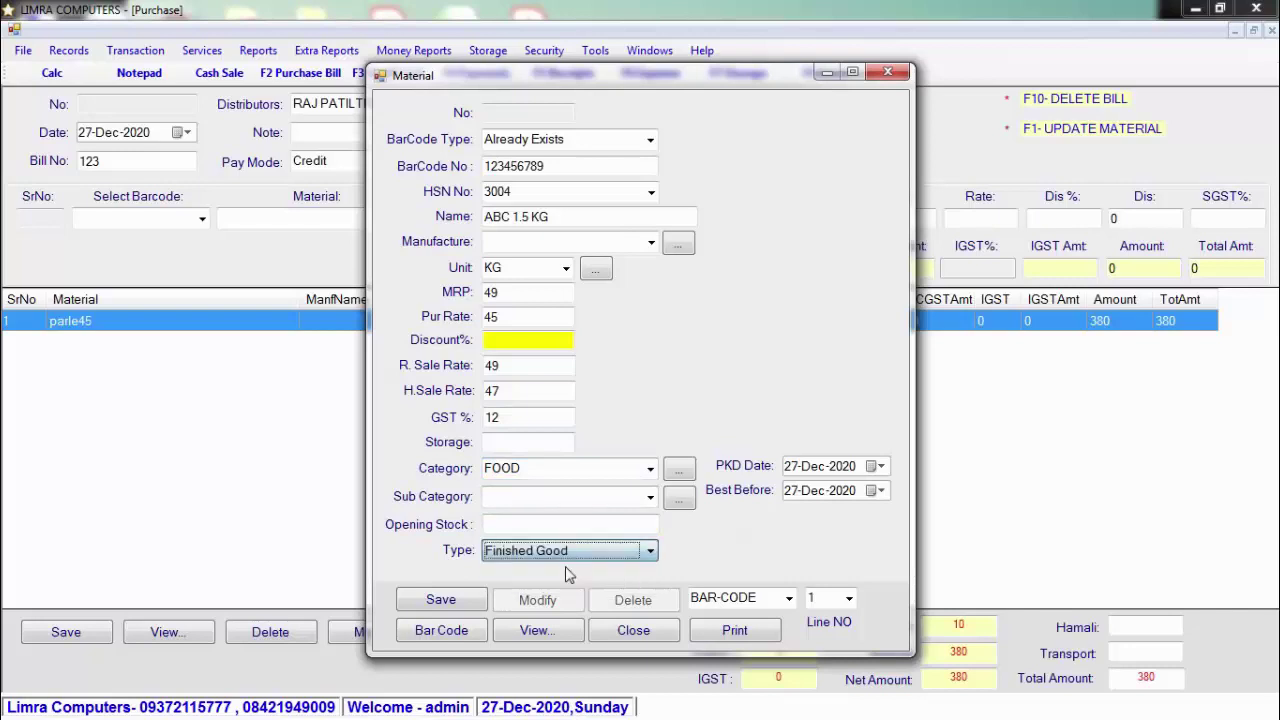
left_click(462, 600)
left_click(652, 429)
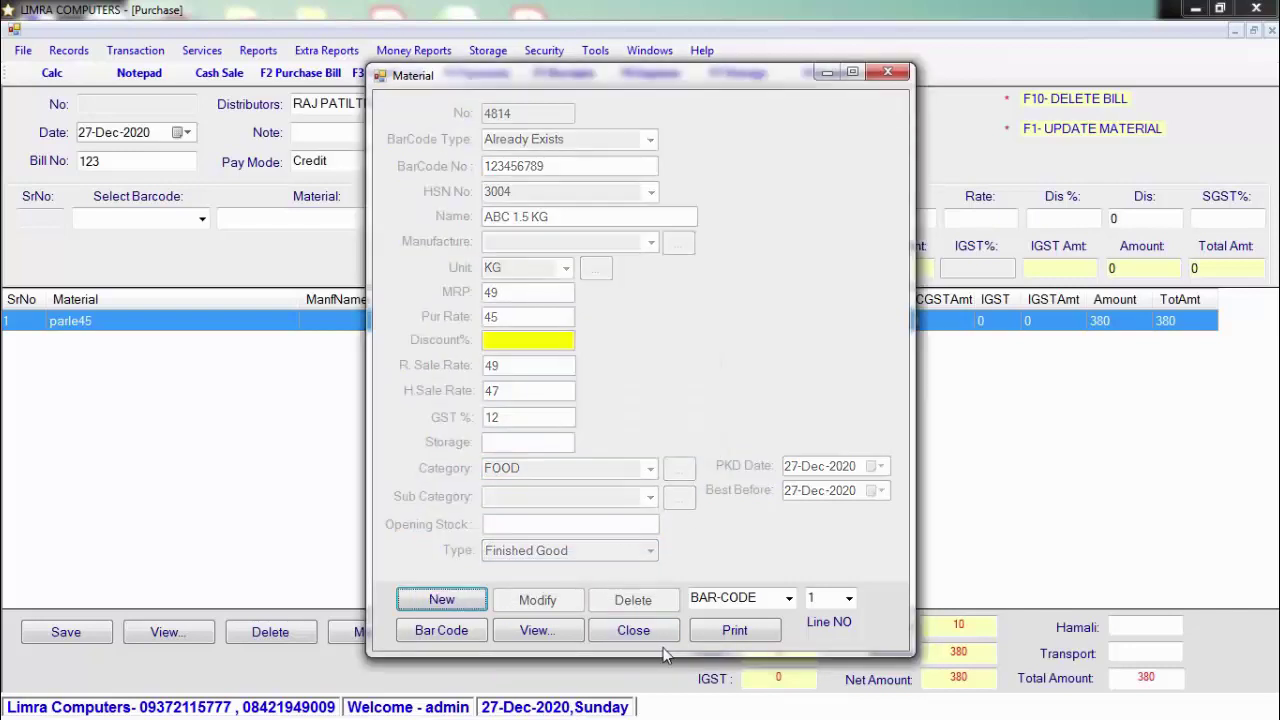
Step: Add ABC 1.5 KG as line 2: 5 units at 45 with 2% discount, totalling 246.96
left_click(633, 631)
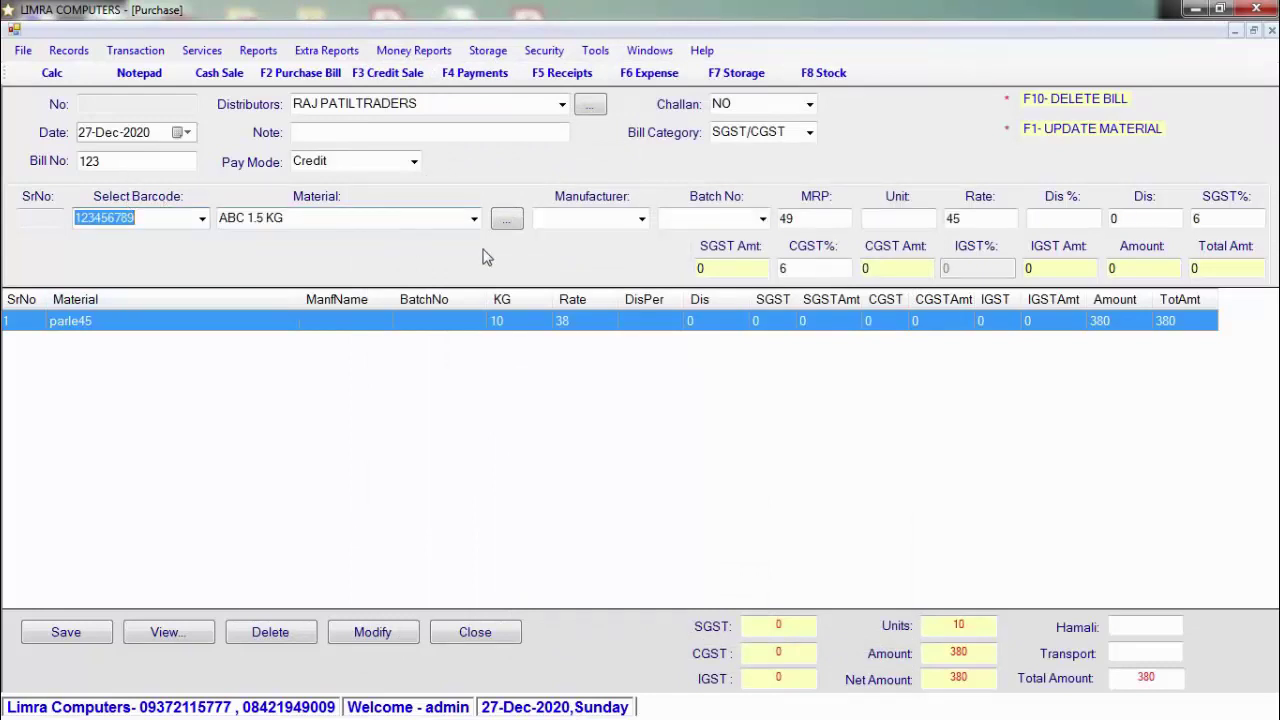
left_click(890, 219)
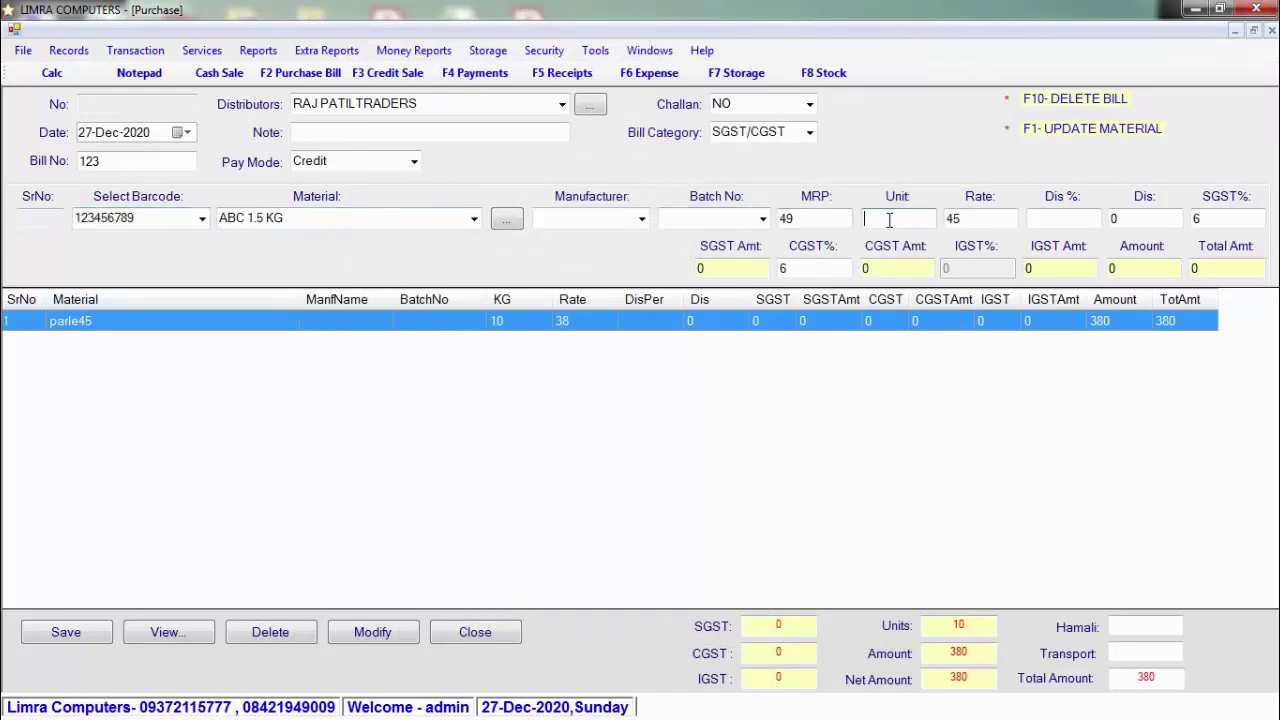
type("5")
key("Tab")
key("Tab")
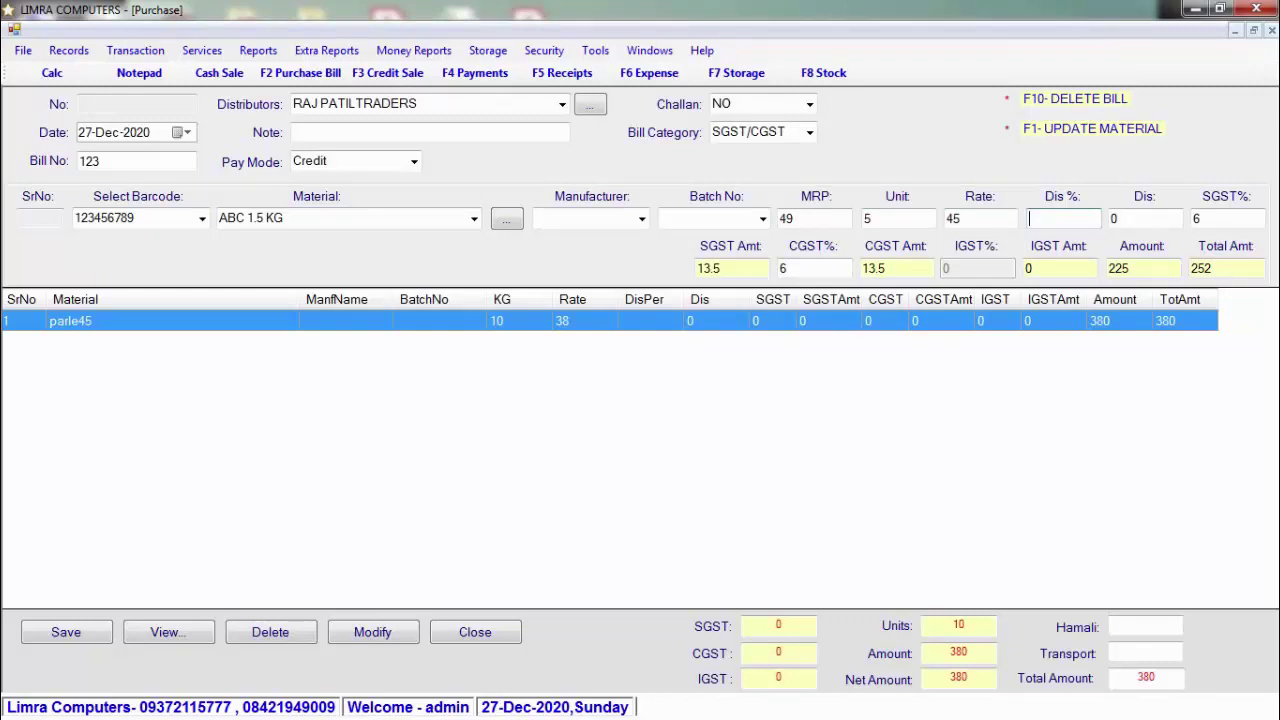
type("2")
key("Tab")
key("Tab")
key("Tab")
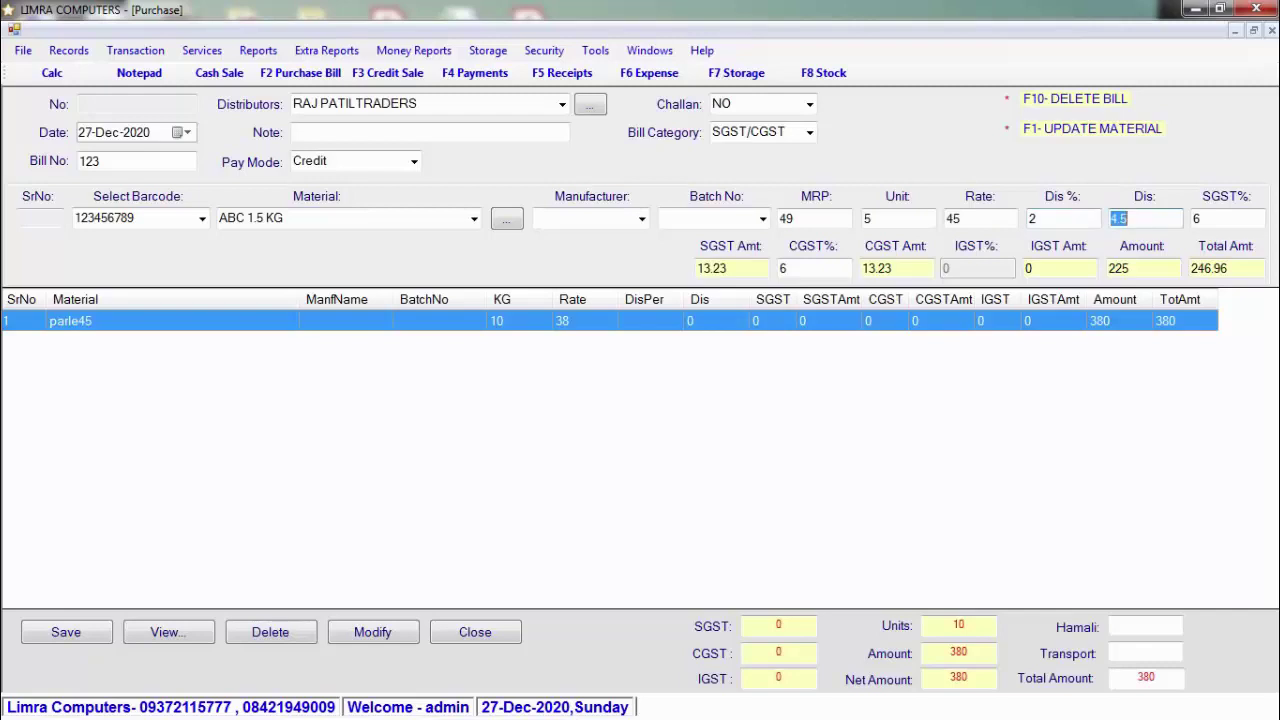
key("Return")
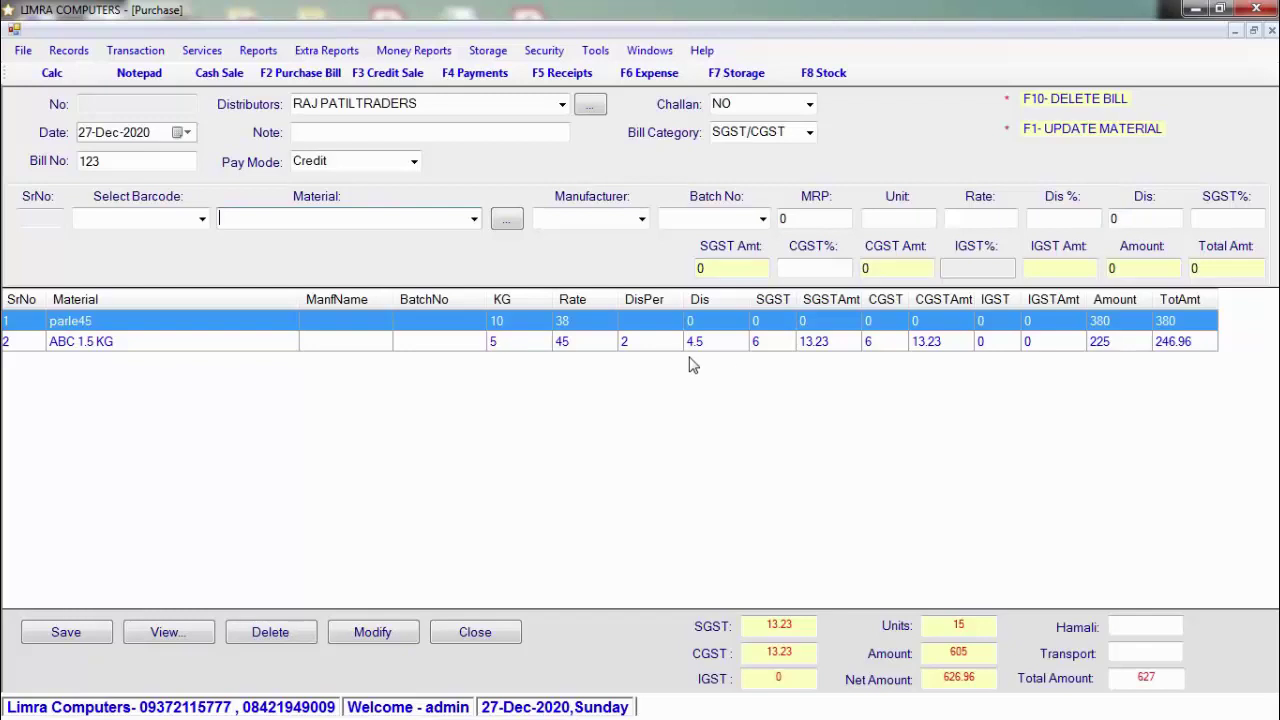
left_click(156, 218)
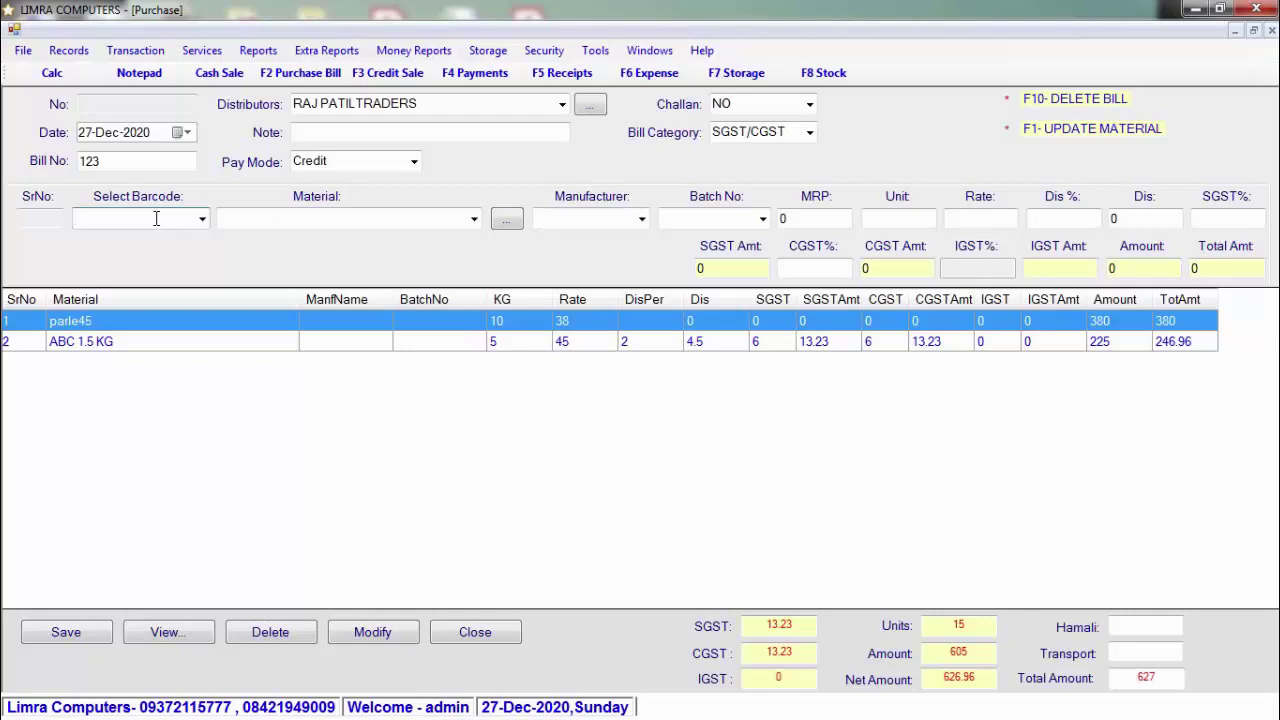
Step: Clear the stray barcode entry and dismiss the repeated Add New Product prompts and Material windows
type("A")
key("BackSpace")
type("1")
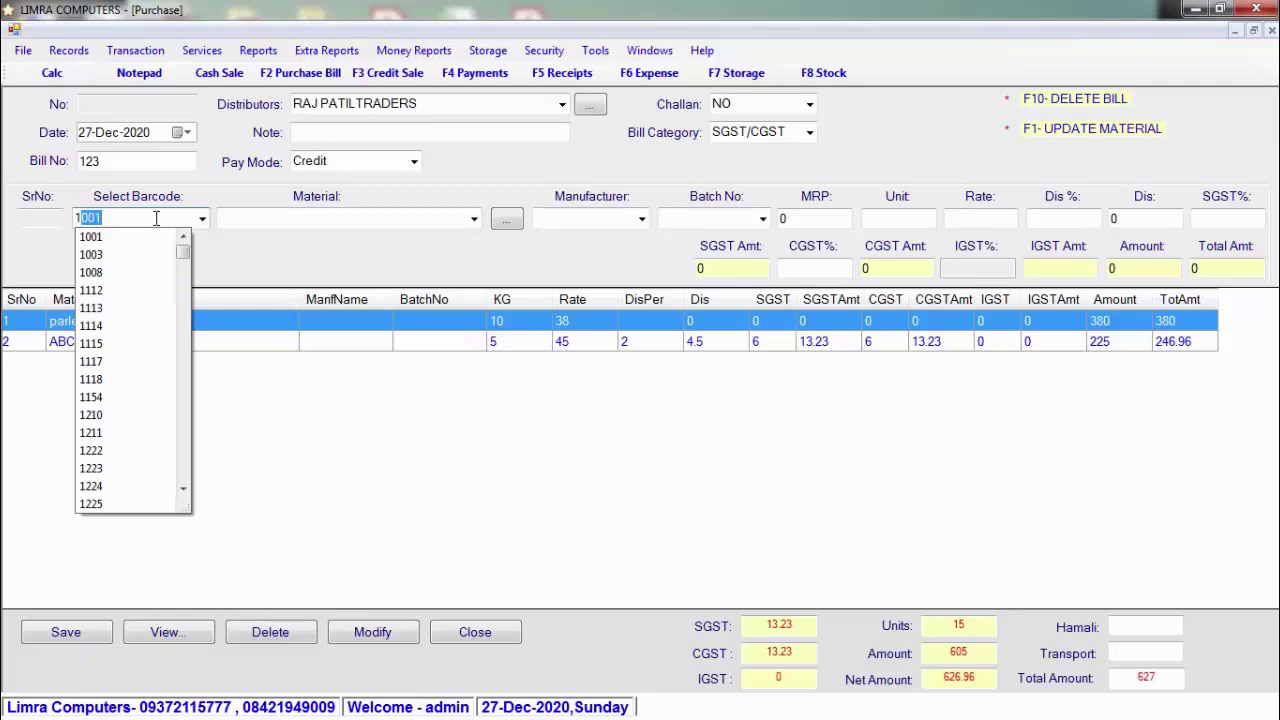
key("BackSpace")
key("BackSpace")
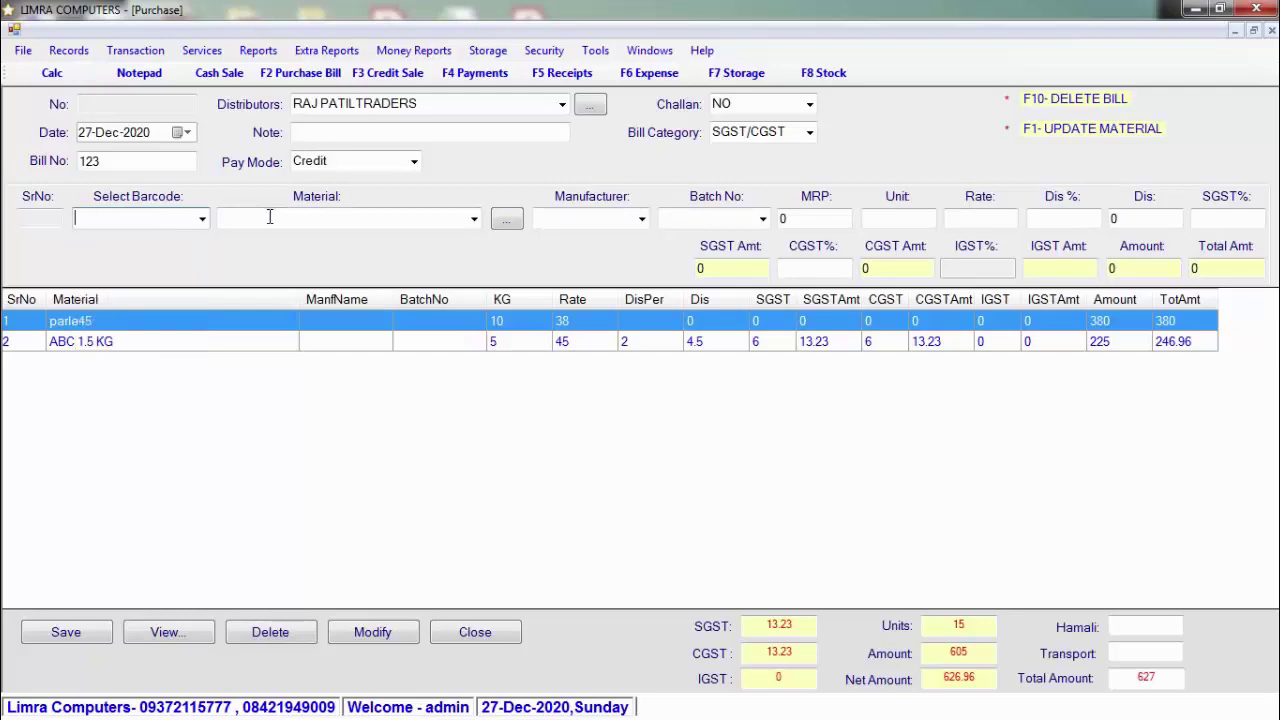
key("Return")
left_click(637, 430)
left_click(633, 625)
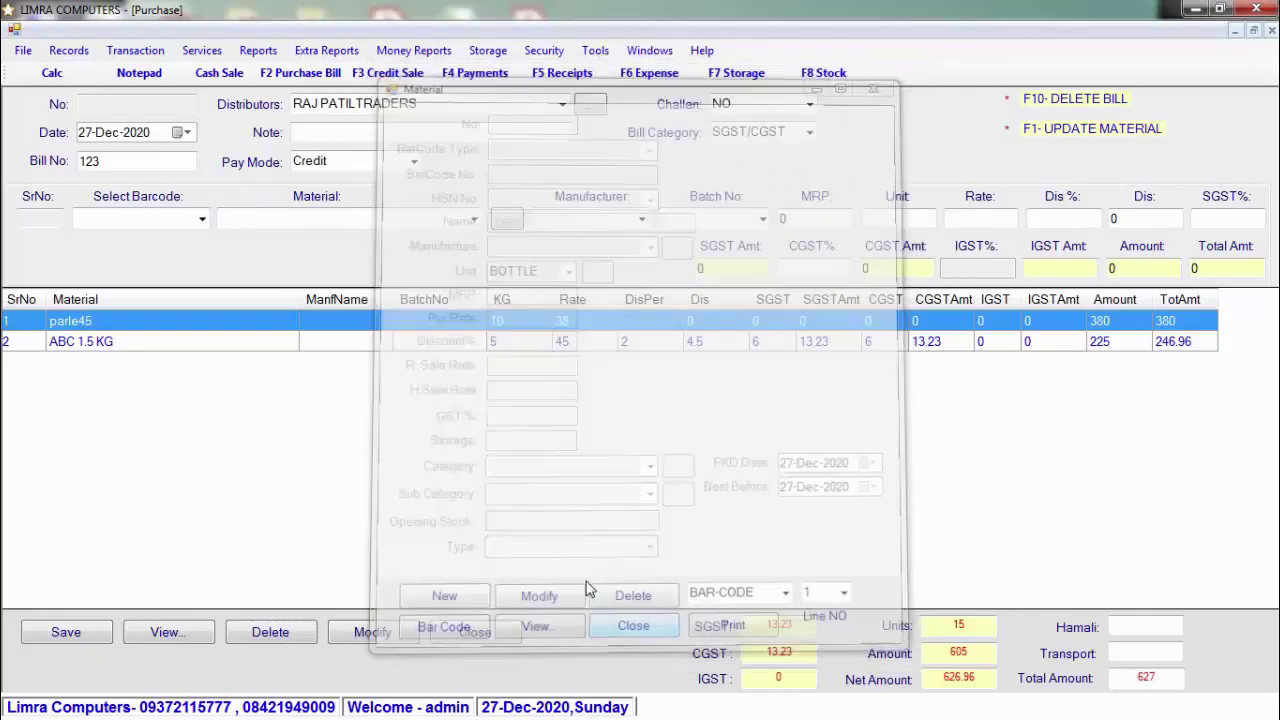
left_click(314, 220)
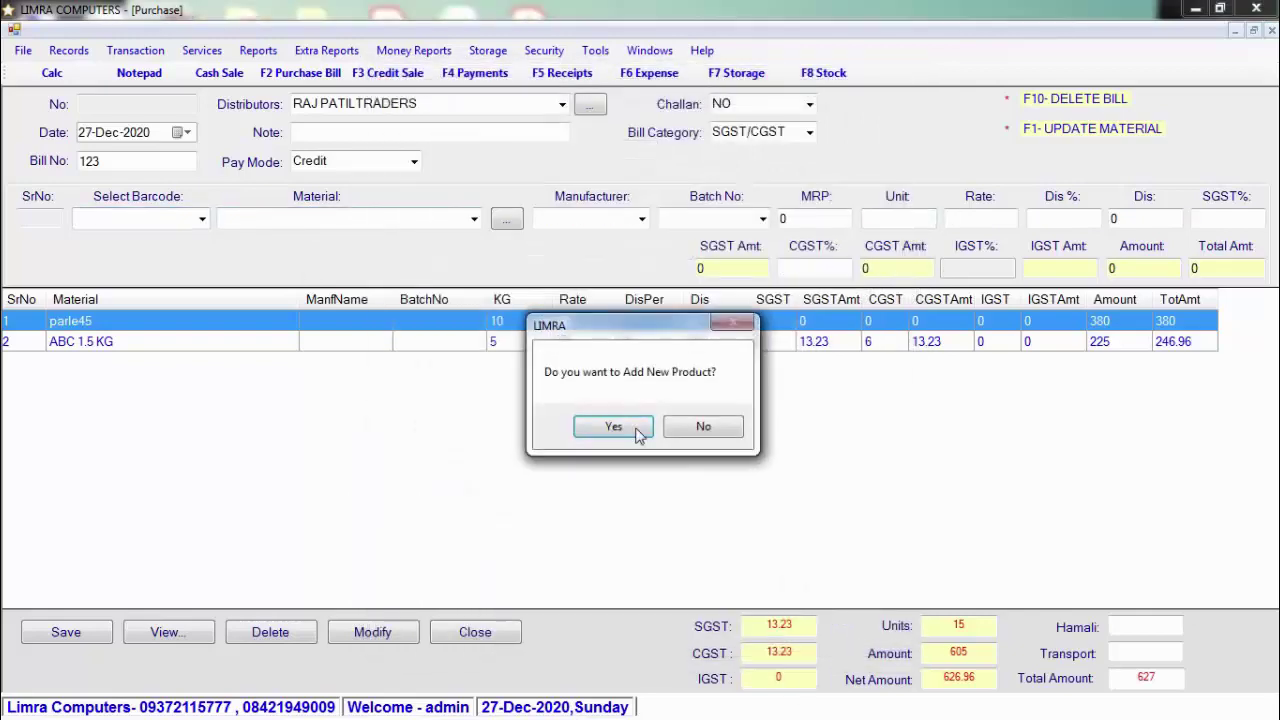
left_click(613, 427)
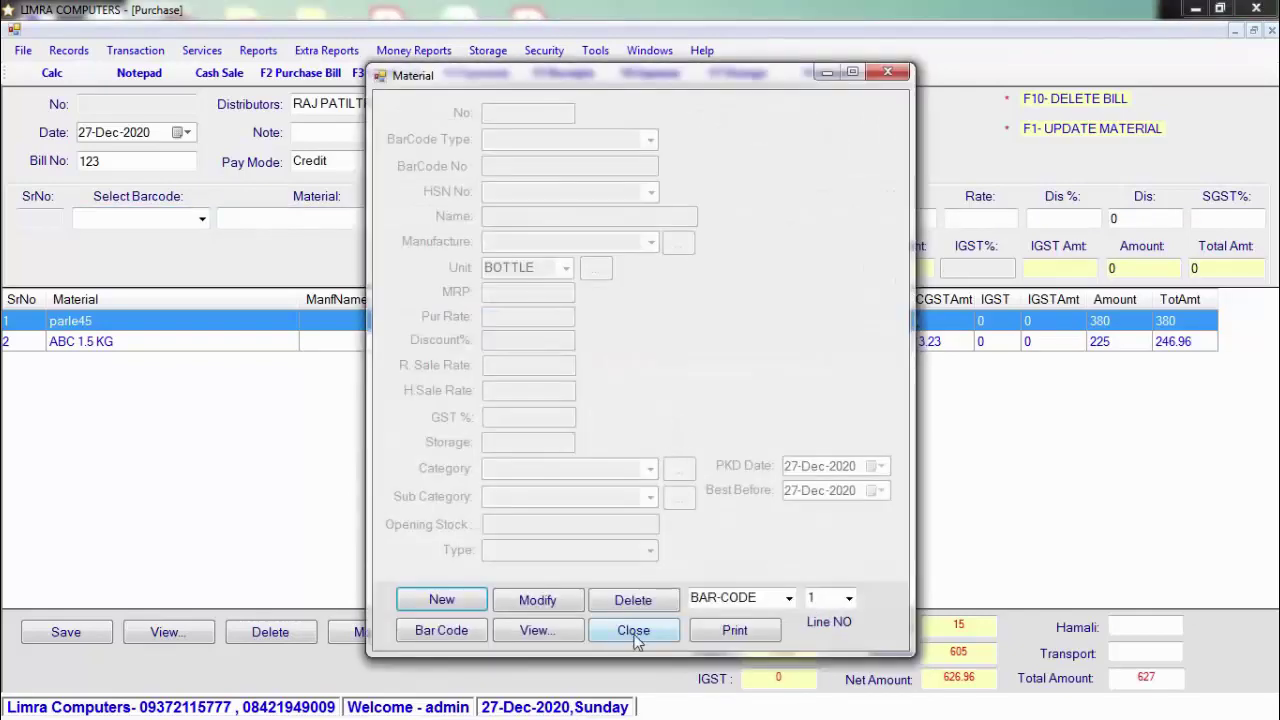
left_click(633, 632)
left_click(352, 222)
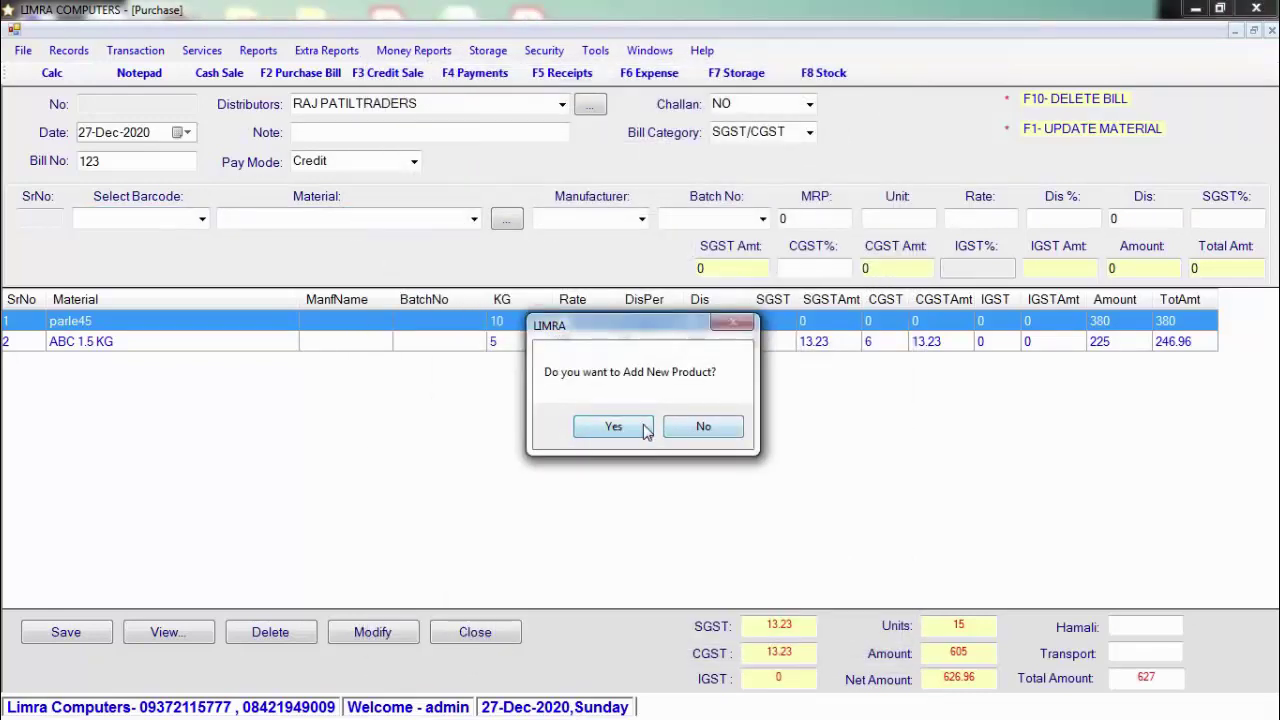
left_click(694, 430)
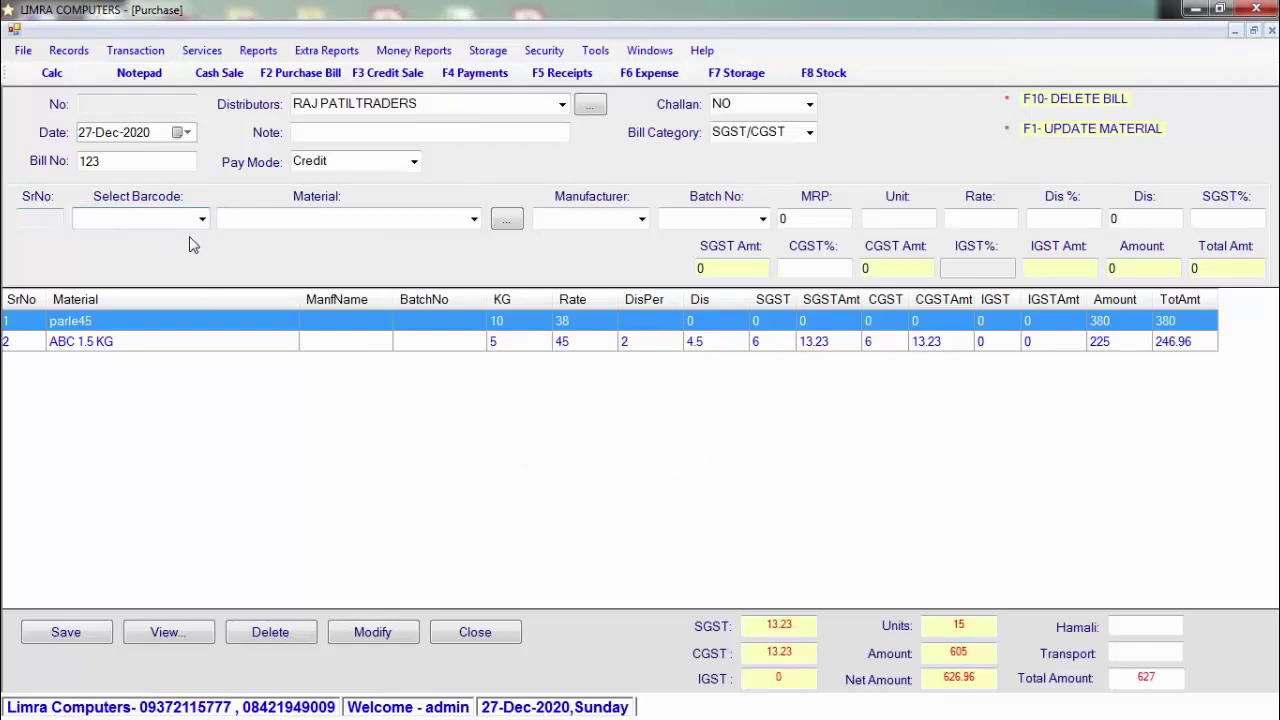
Step: Decline the remaining new-product prompts, then load FARSAN 250GRM (KWALITY, MRP 40) with barcode 1210
left_click(507, 218)
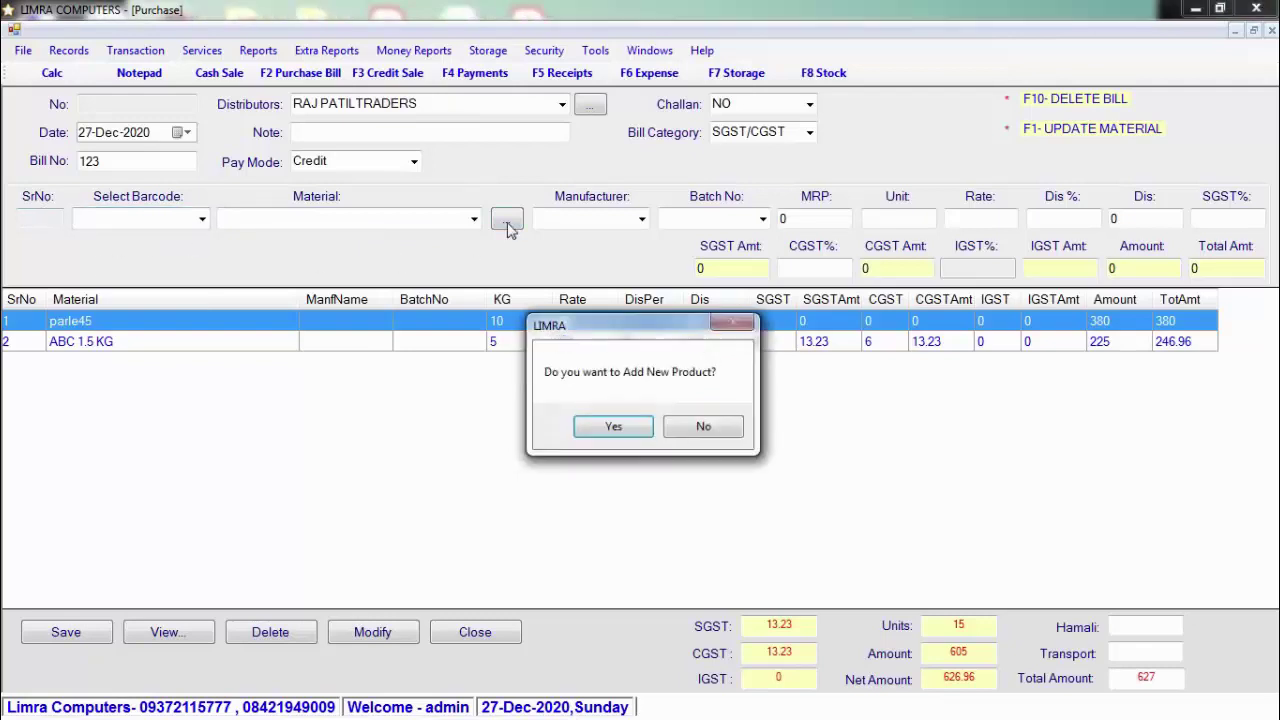
left_click(613, 428)
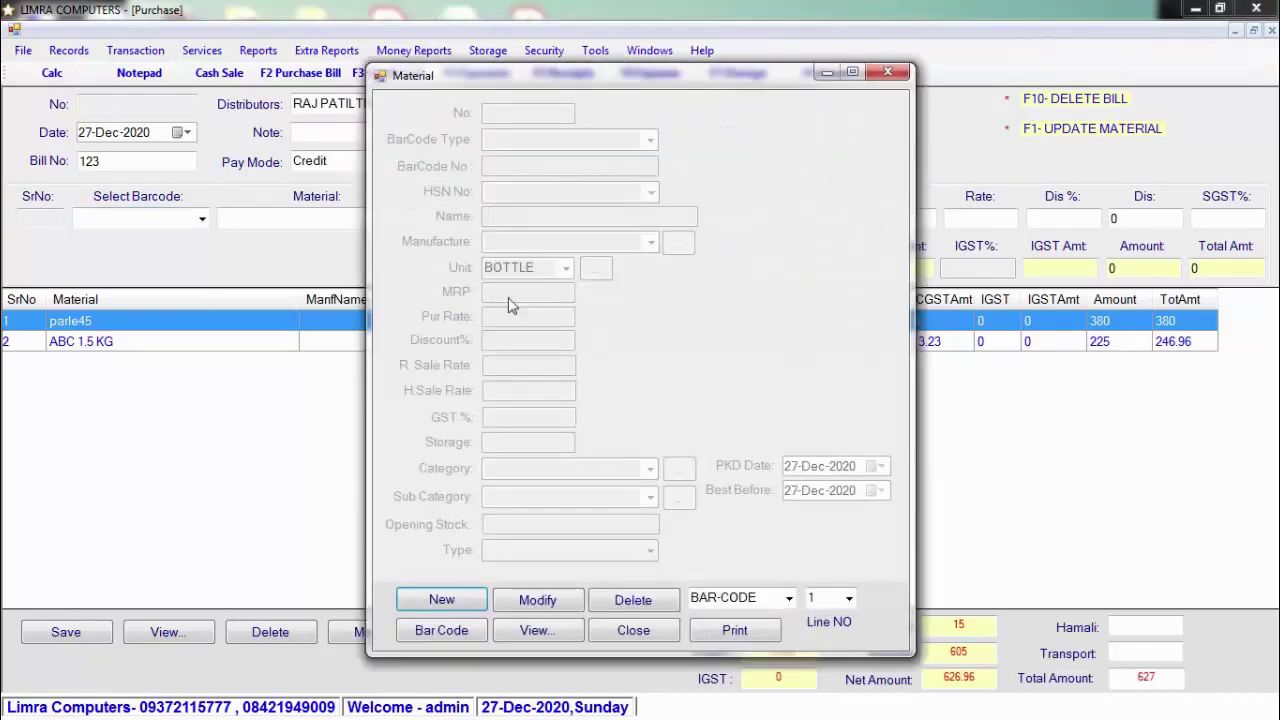
left_click(633, 630)
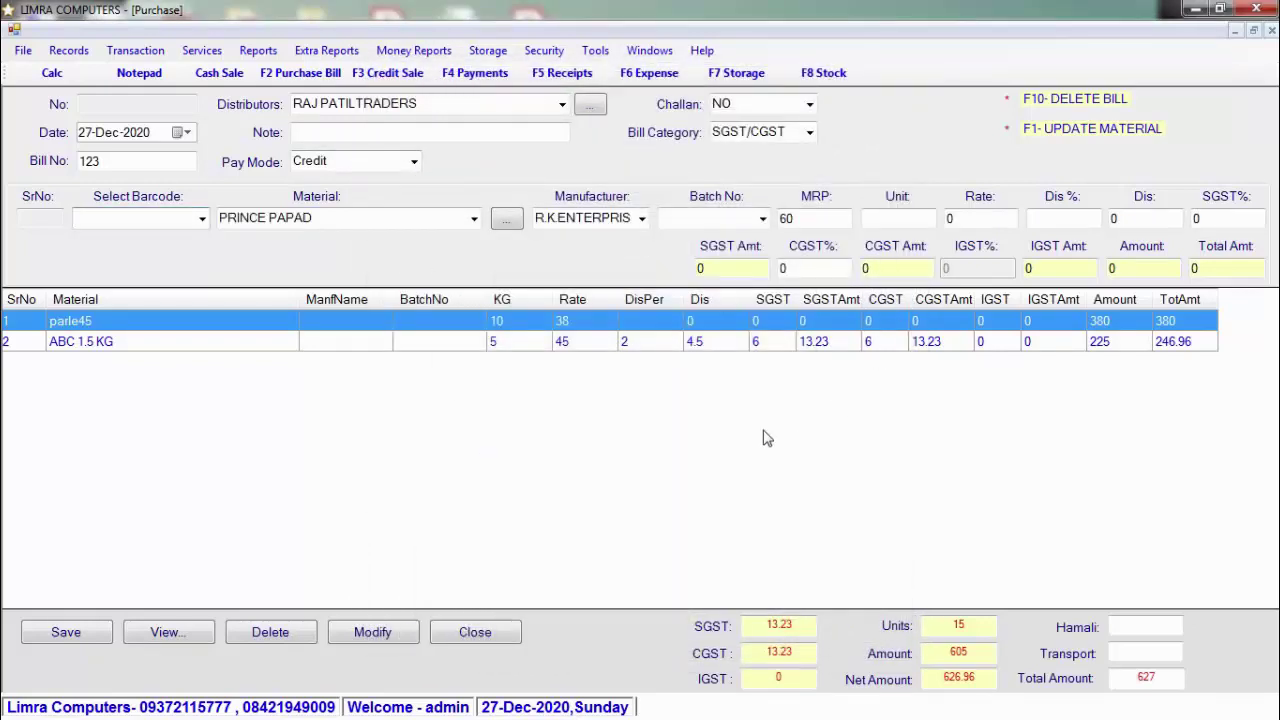
left_click(475, 222)
left_click(700, 429)
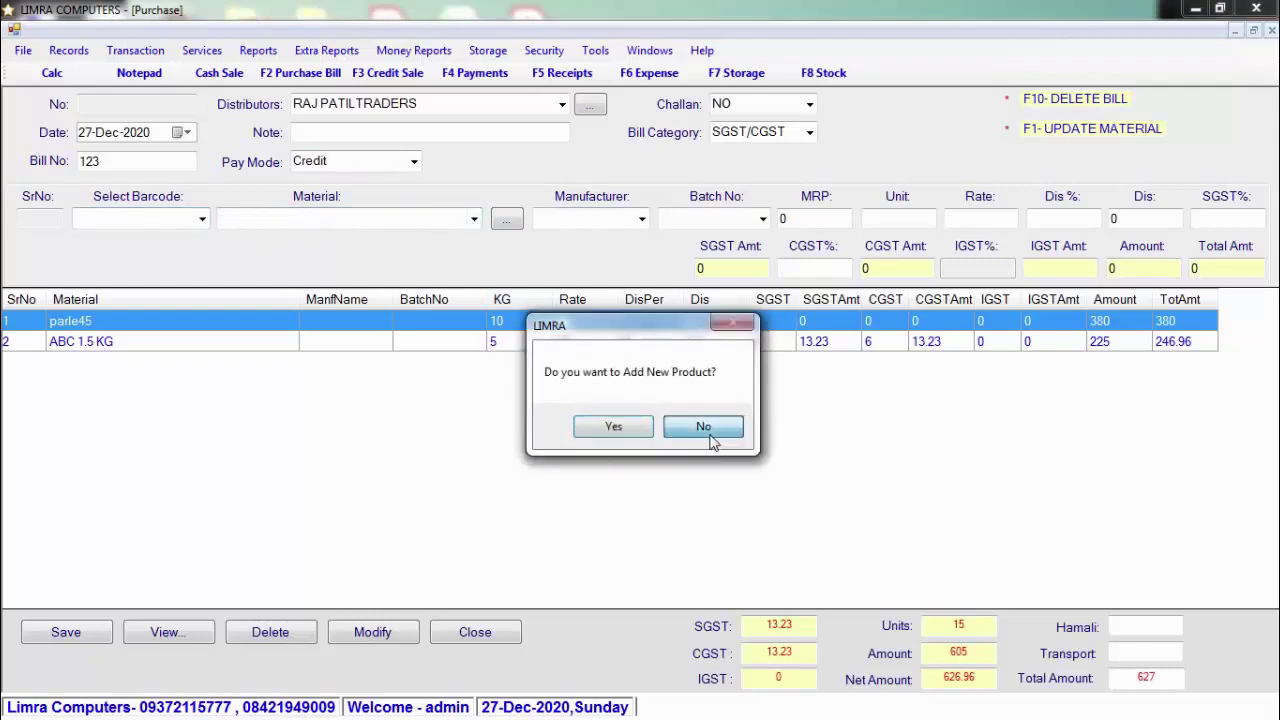
left_click(78, 640)
left_click(618, 430)
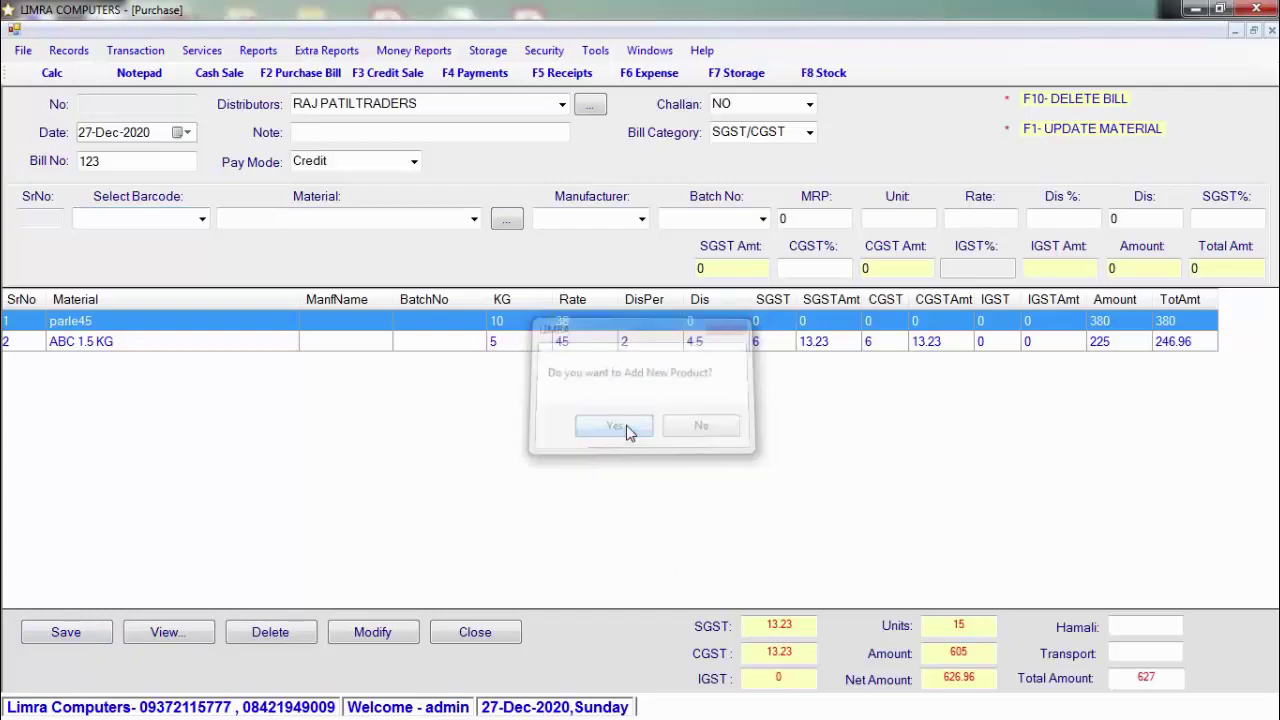
left_click(625, 546)
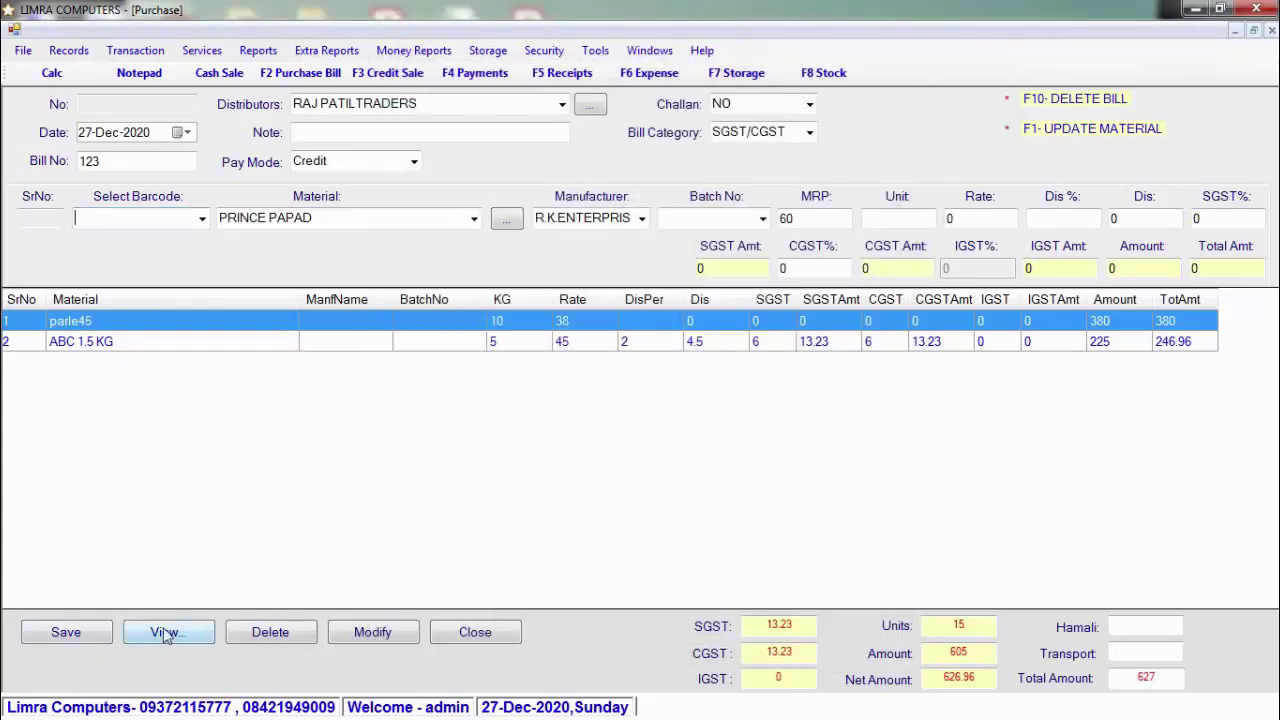
left_click(465, 636)
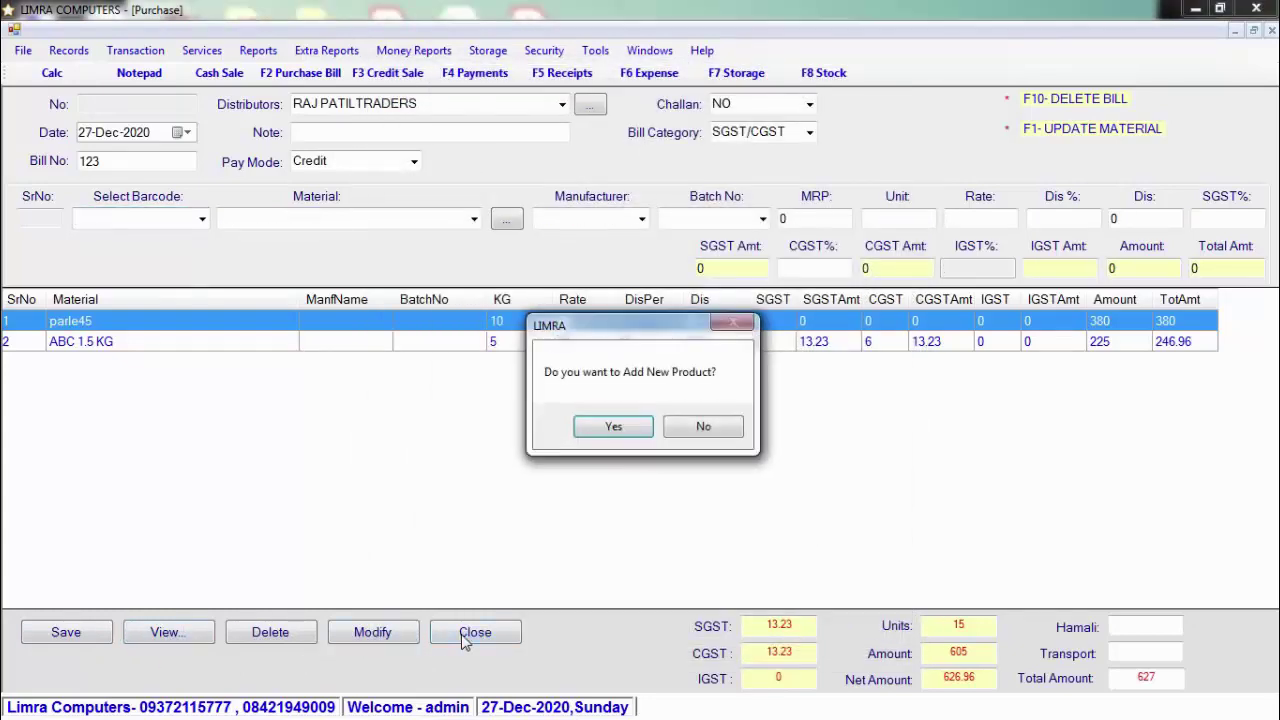
left_click(704, 428)
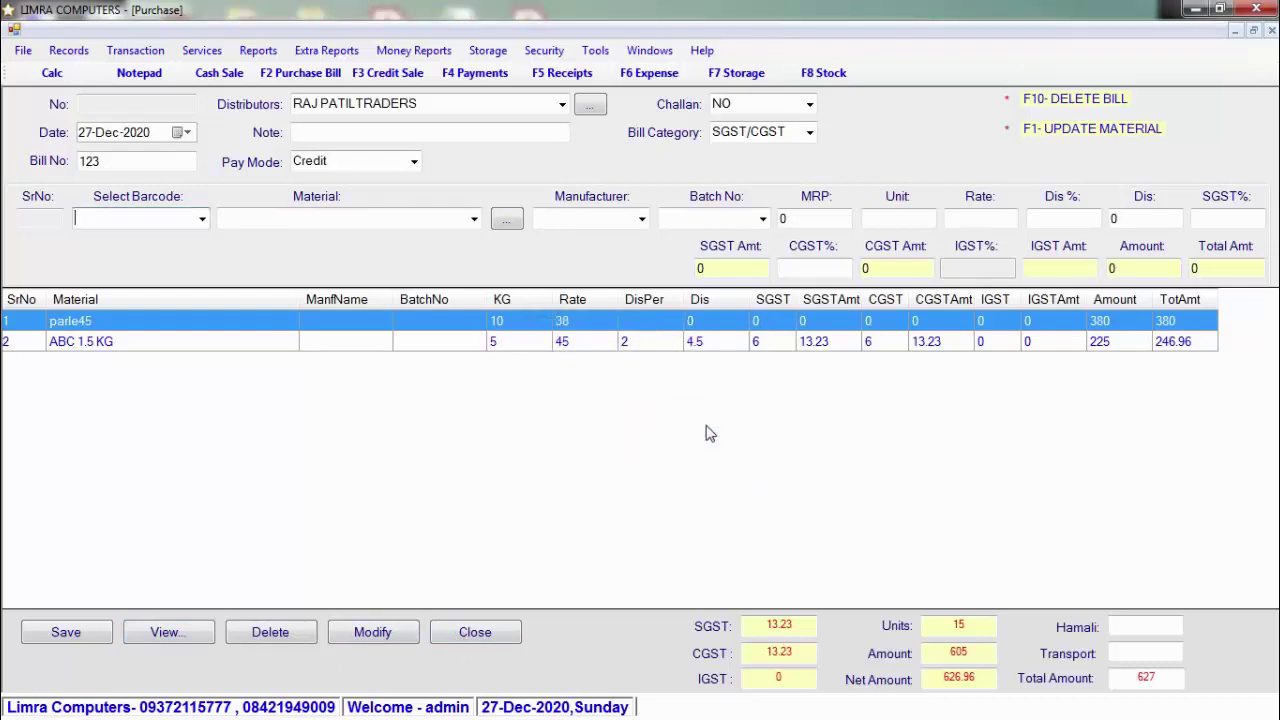
type("1210")
key("Return")
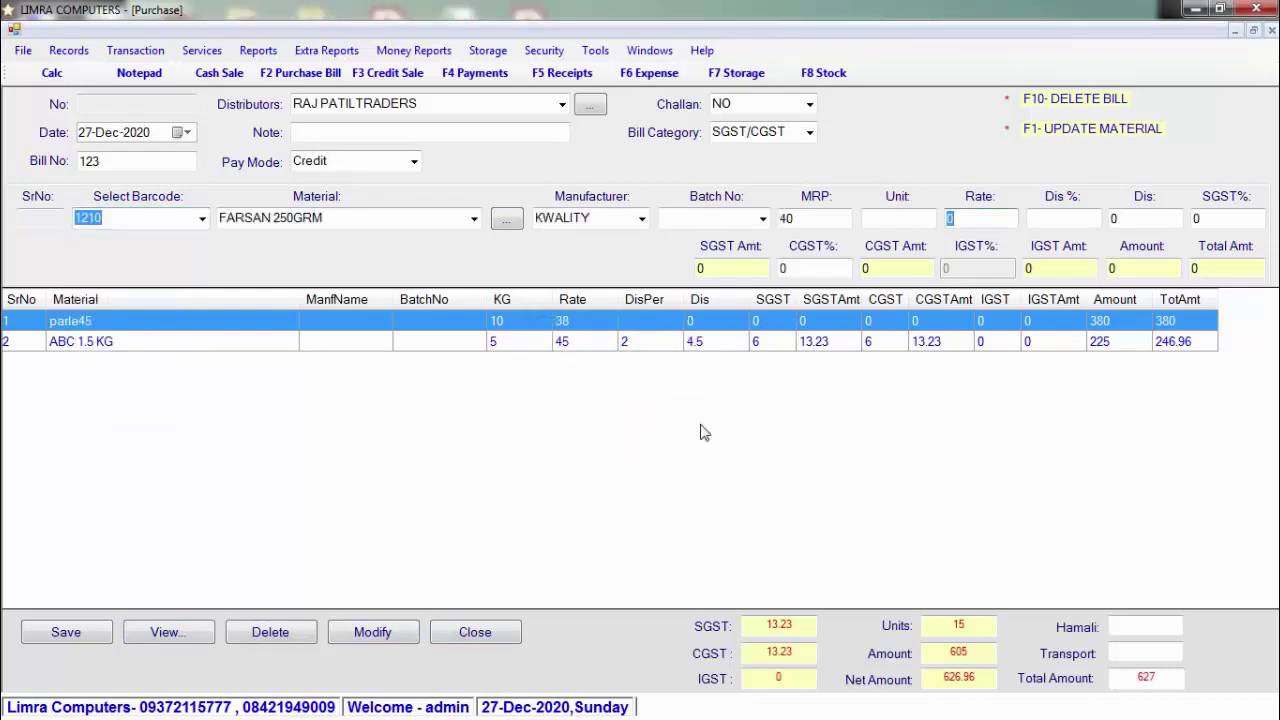
Step: Save purchase bill 123 as record 1, close it, and open an empty Cash Sale counter bill
left_click(87, 637)
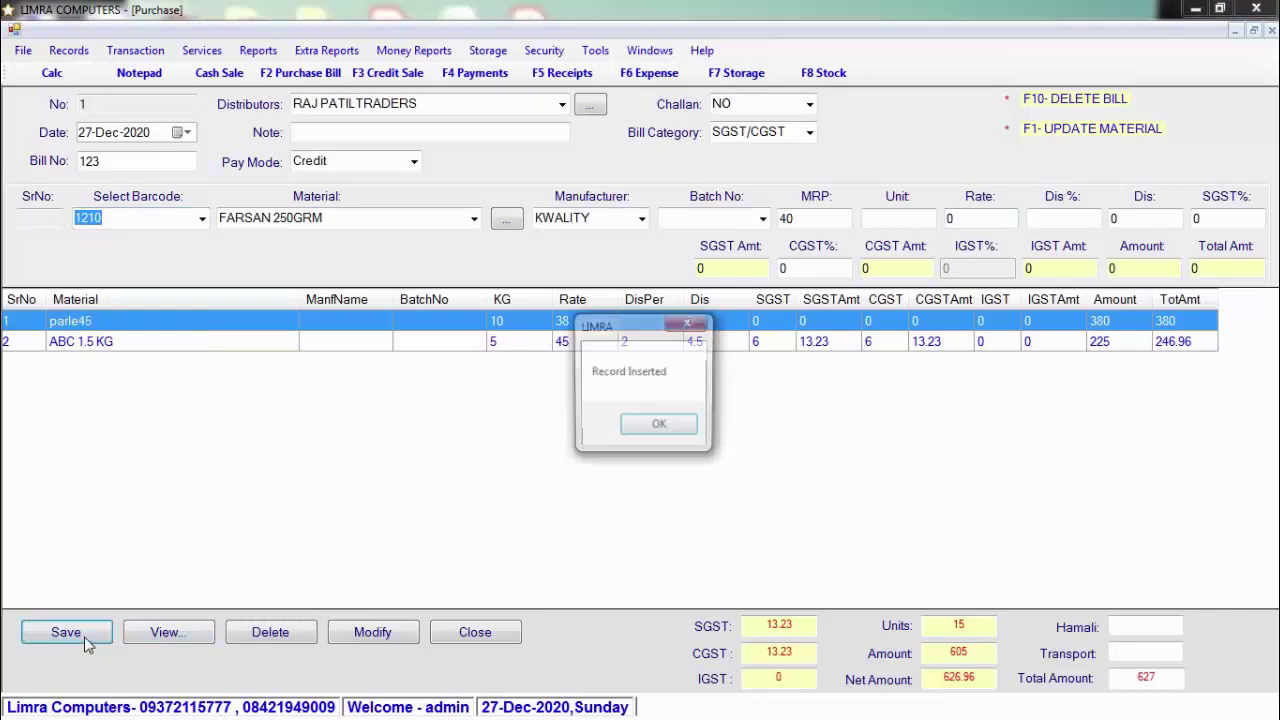
left_click(670, 428)
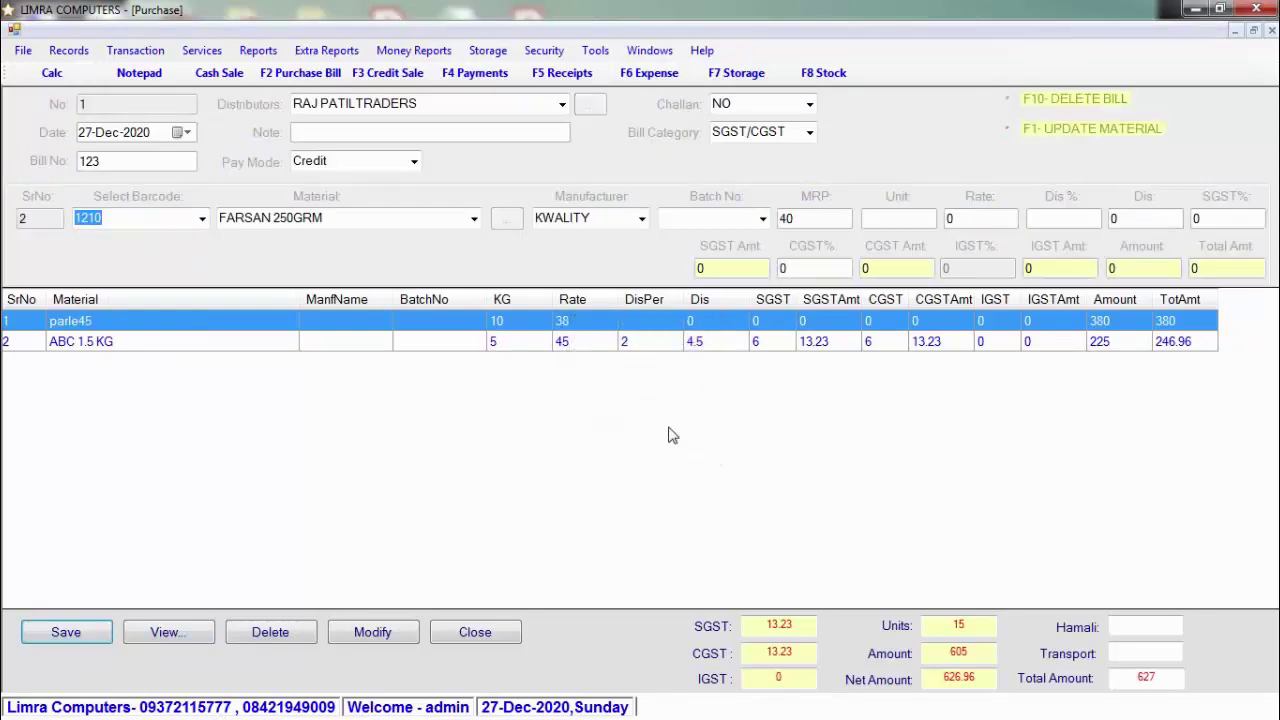
left_click(484, 643)
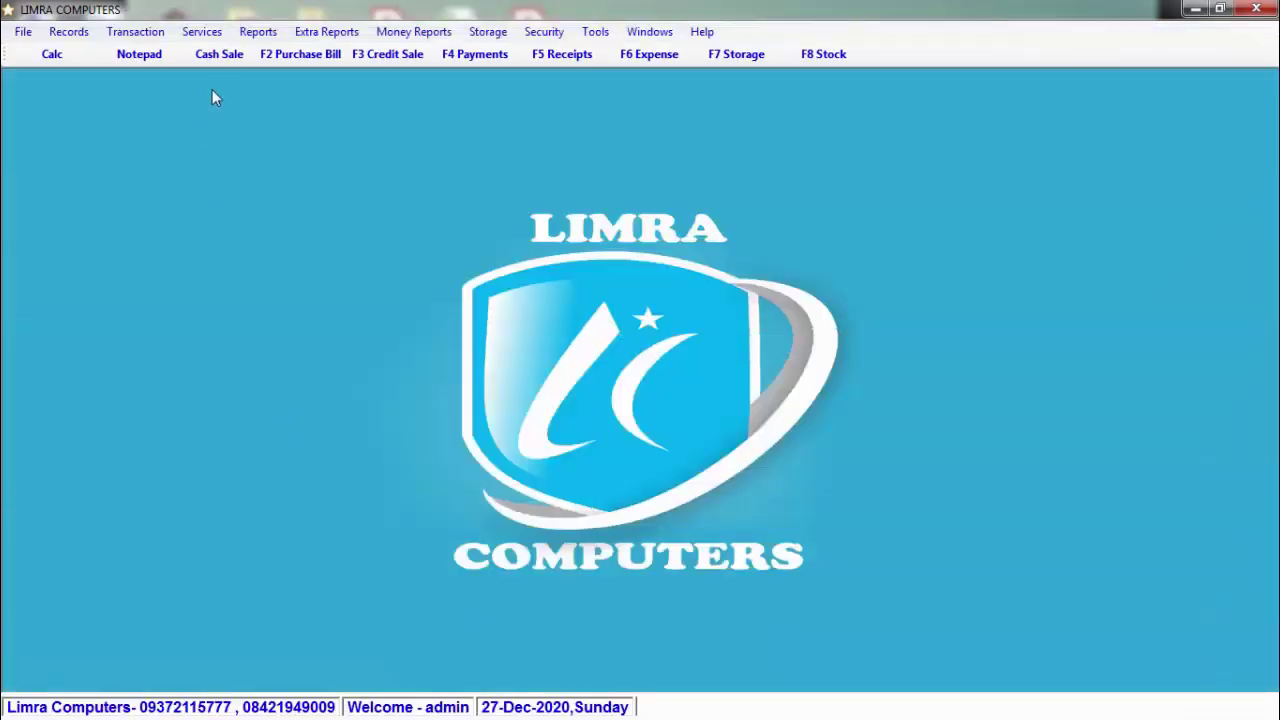
left_click(224, 56)
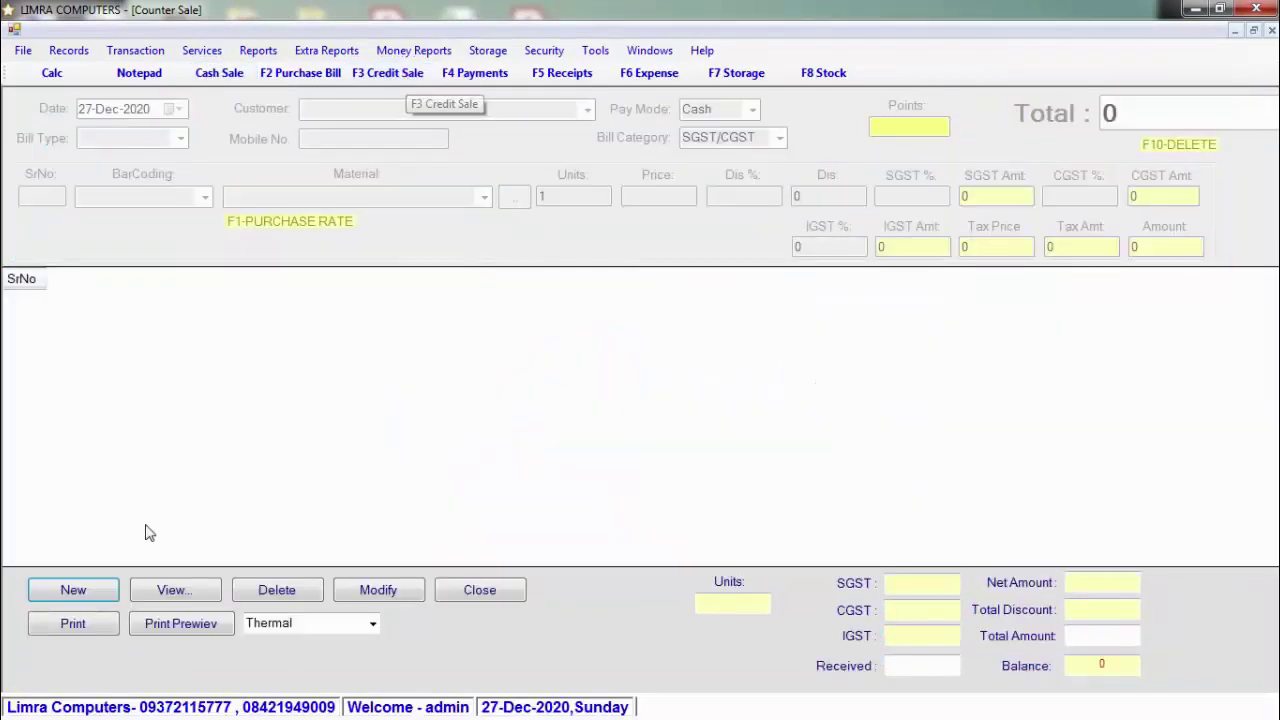
Step: Start a new counter sale, leaving customer and mobile blank and payment mode Cash
left_click(95, 598)
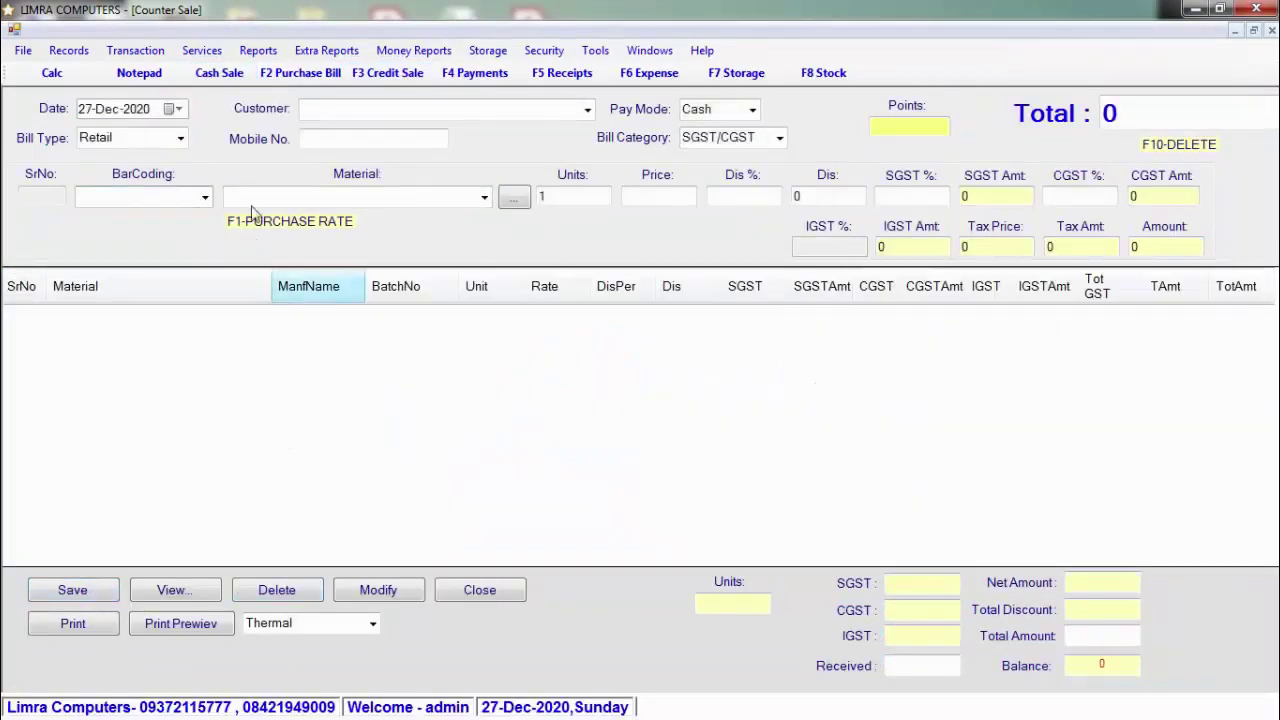
left_click(393, 113)
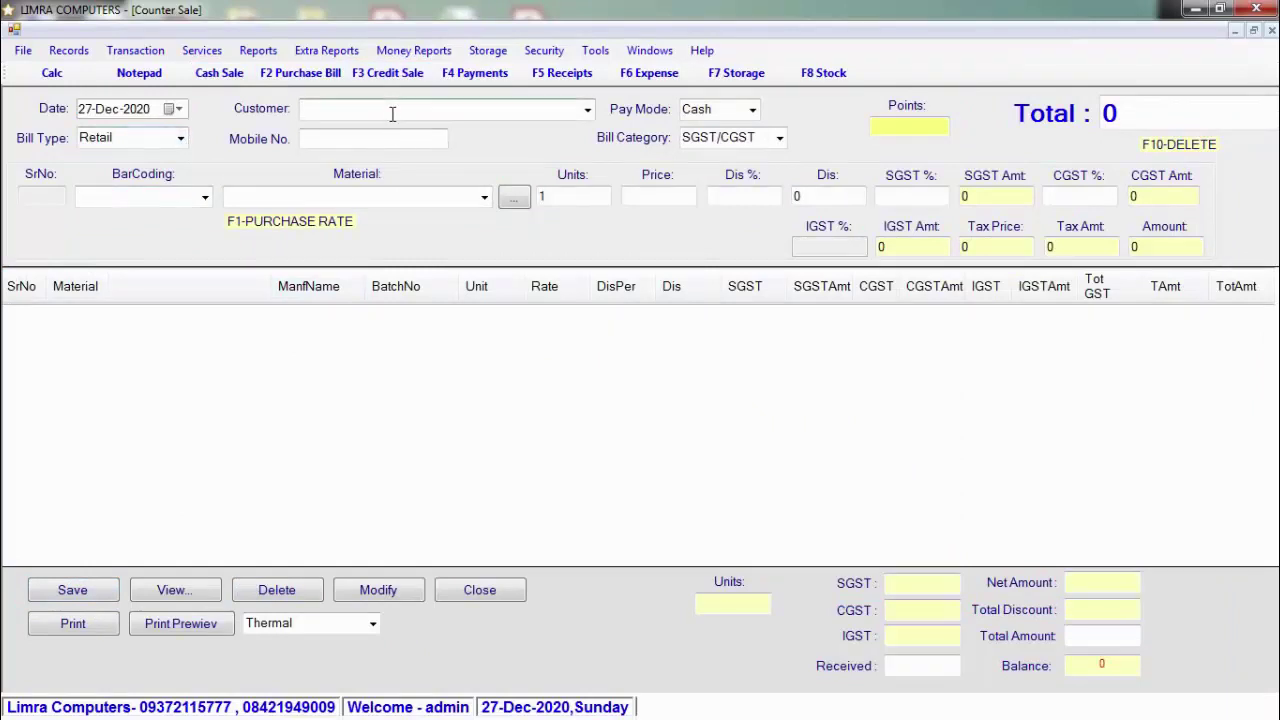
left_click(399, 138)
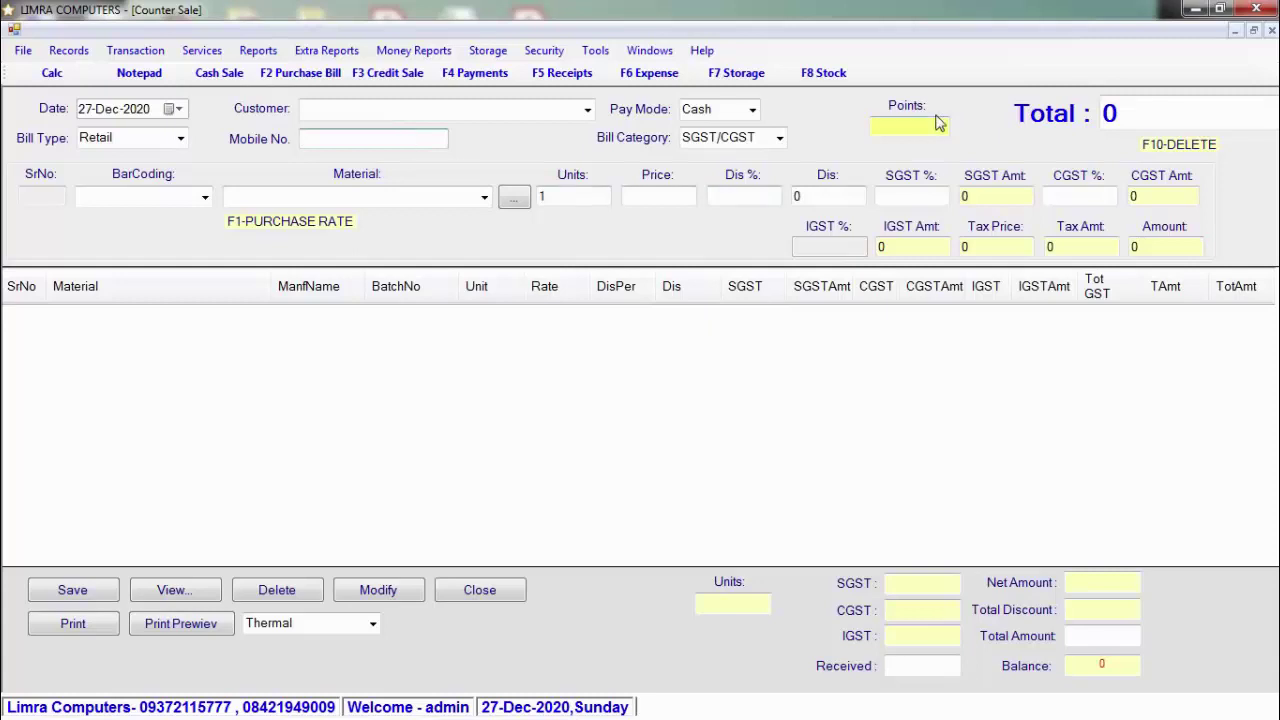
key("Tab")
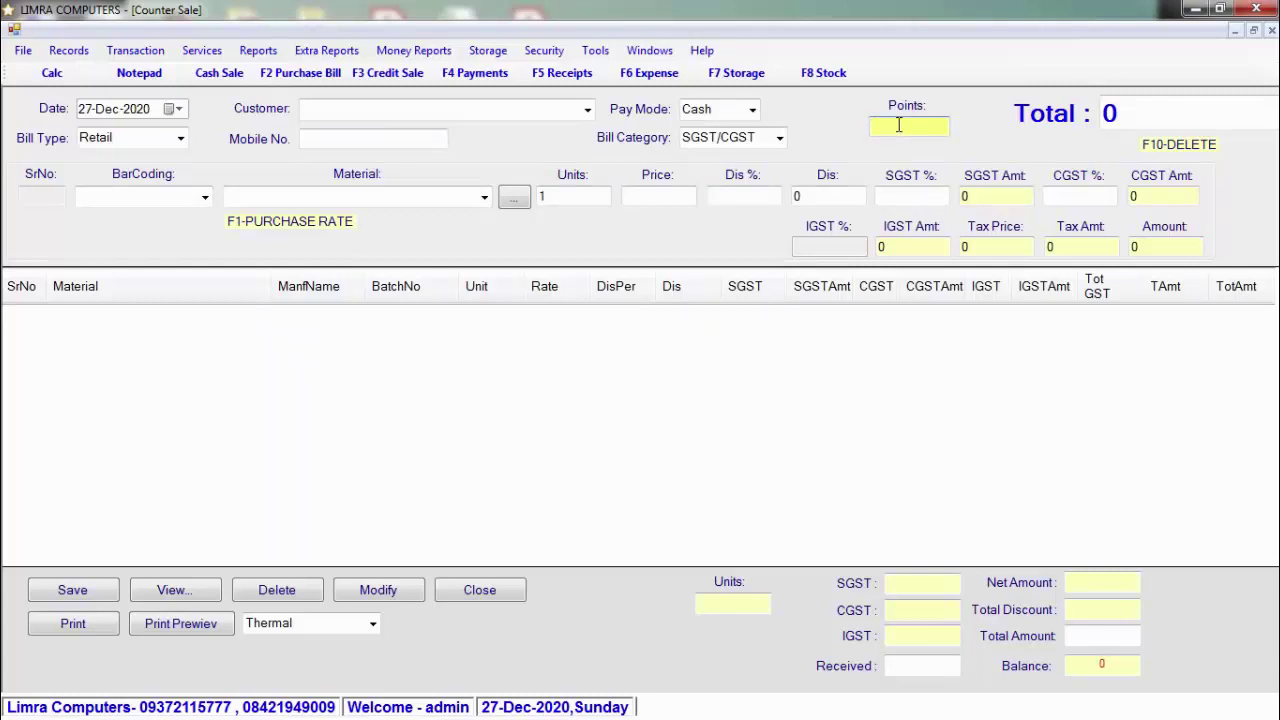
left_click(753, 110)
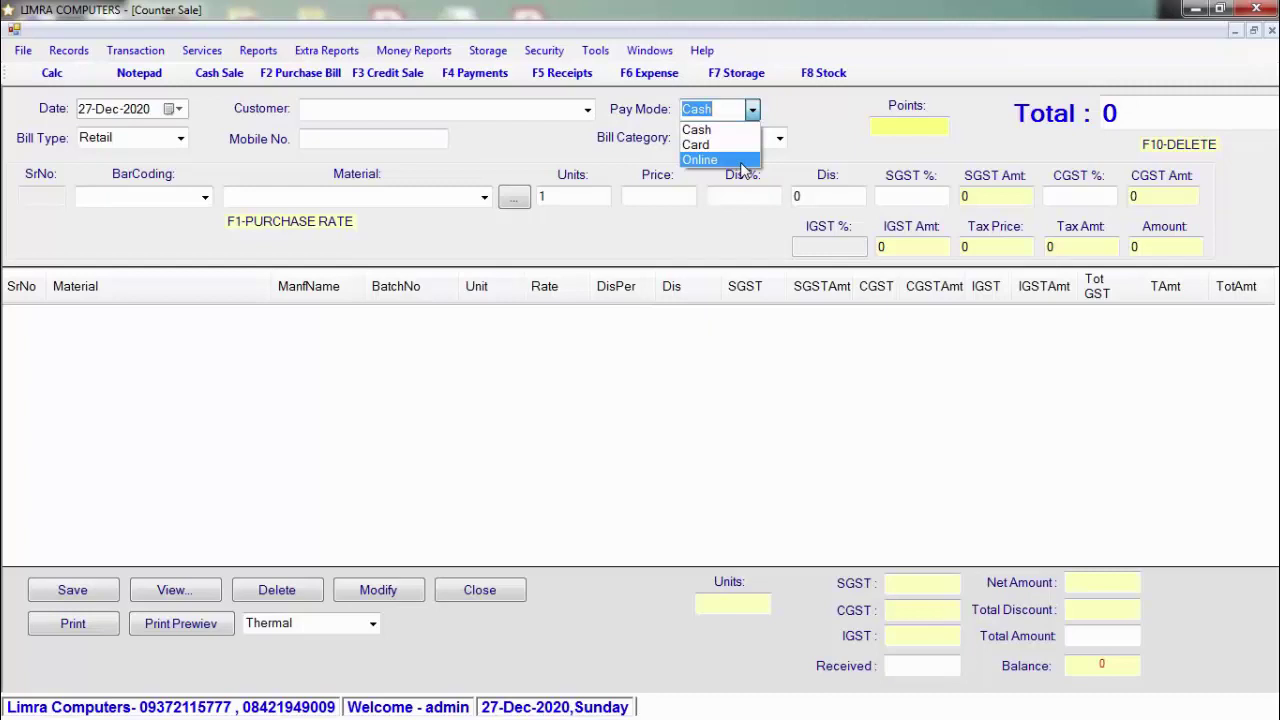
left_click(740, 131)
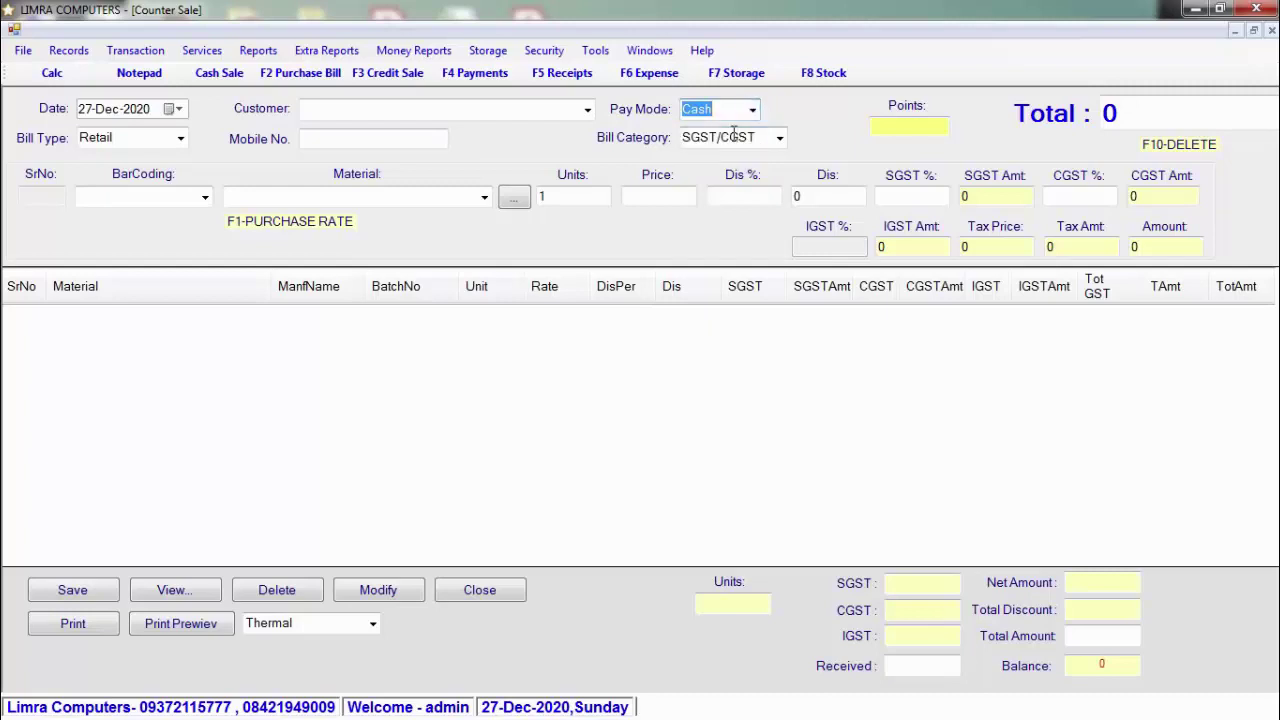
Step: Add ABC 1.5 KG by barcode 123456789: 1 unit at 49, bill total 49
left_click(161, 197)
type("123456789")
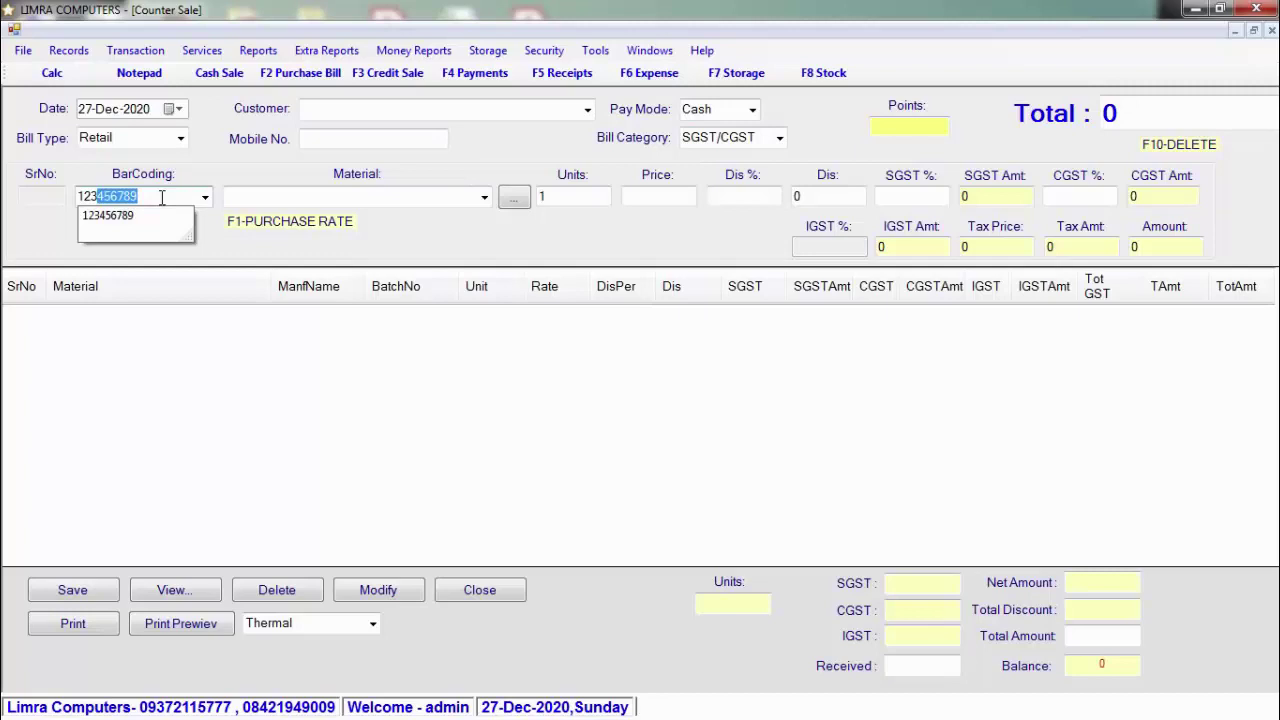
key("Down")
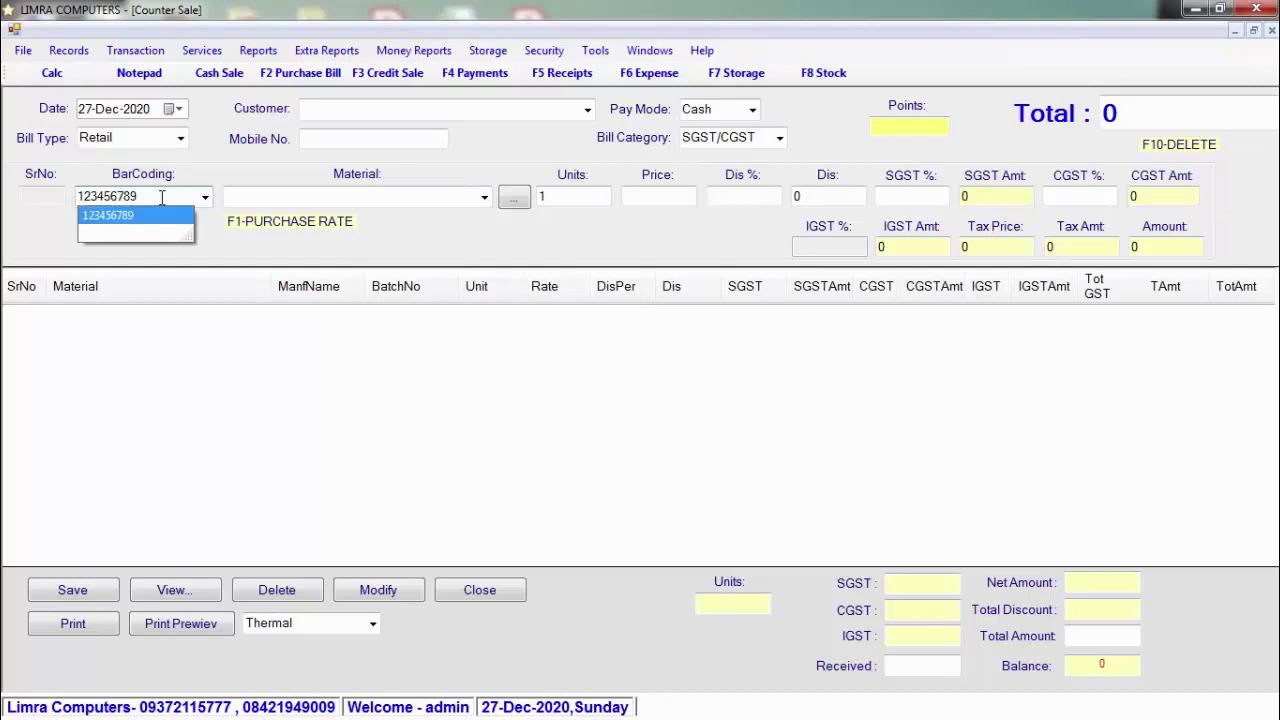
key("Return")
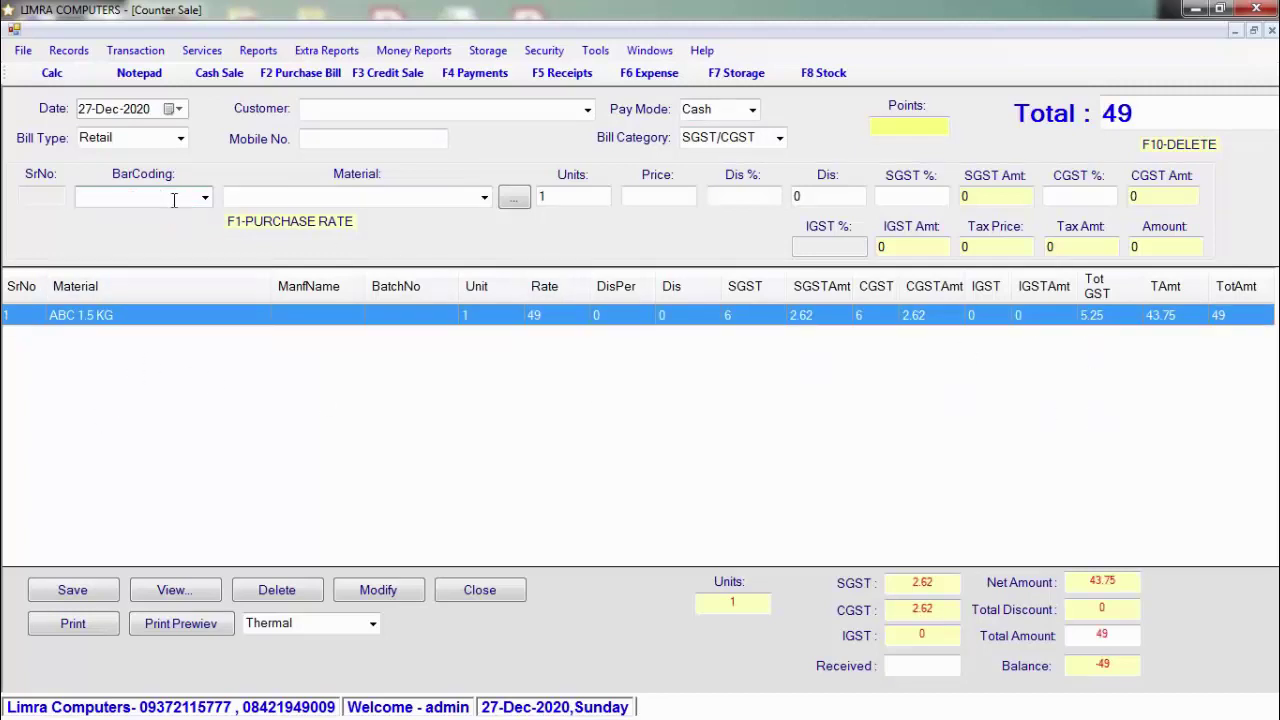
Step: Add SUGAR 250GRM as the second counter sale line, bringing the total to 59
left_click(307, 197)
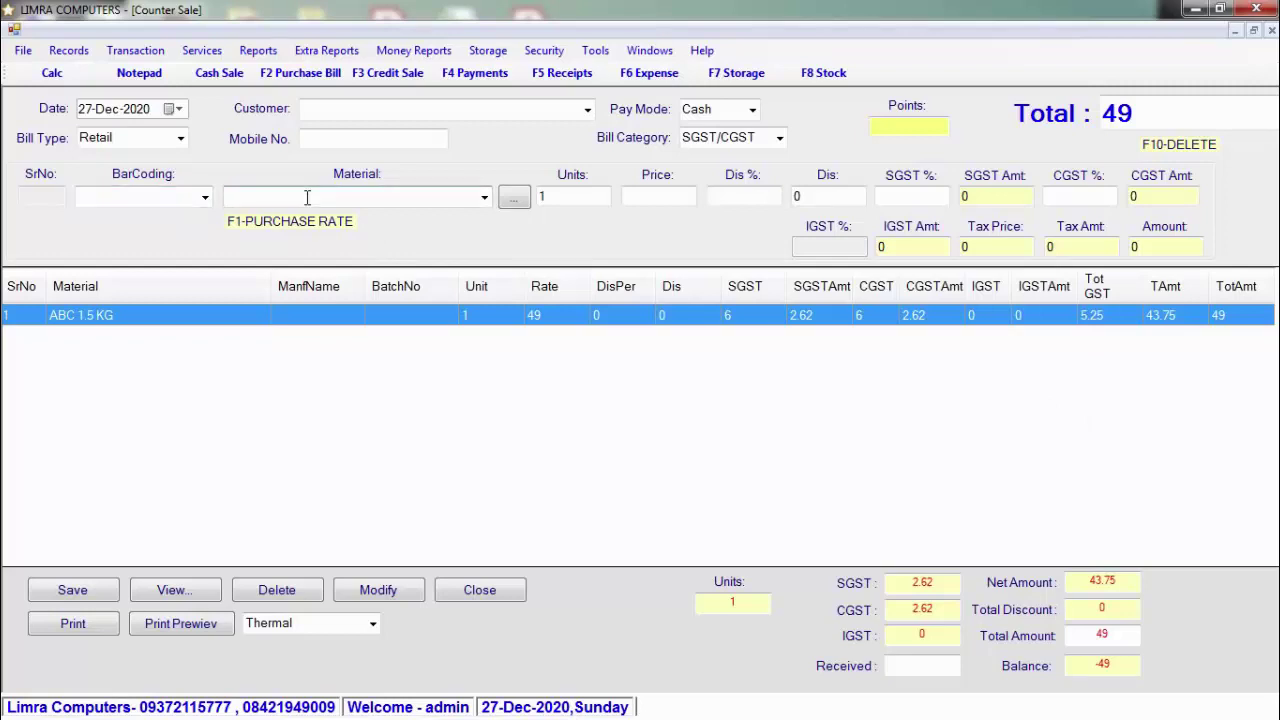
type("SU")
key("Down")
key("Down")
key("Down")
key("Down")
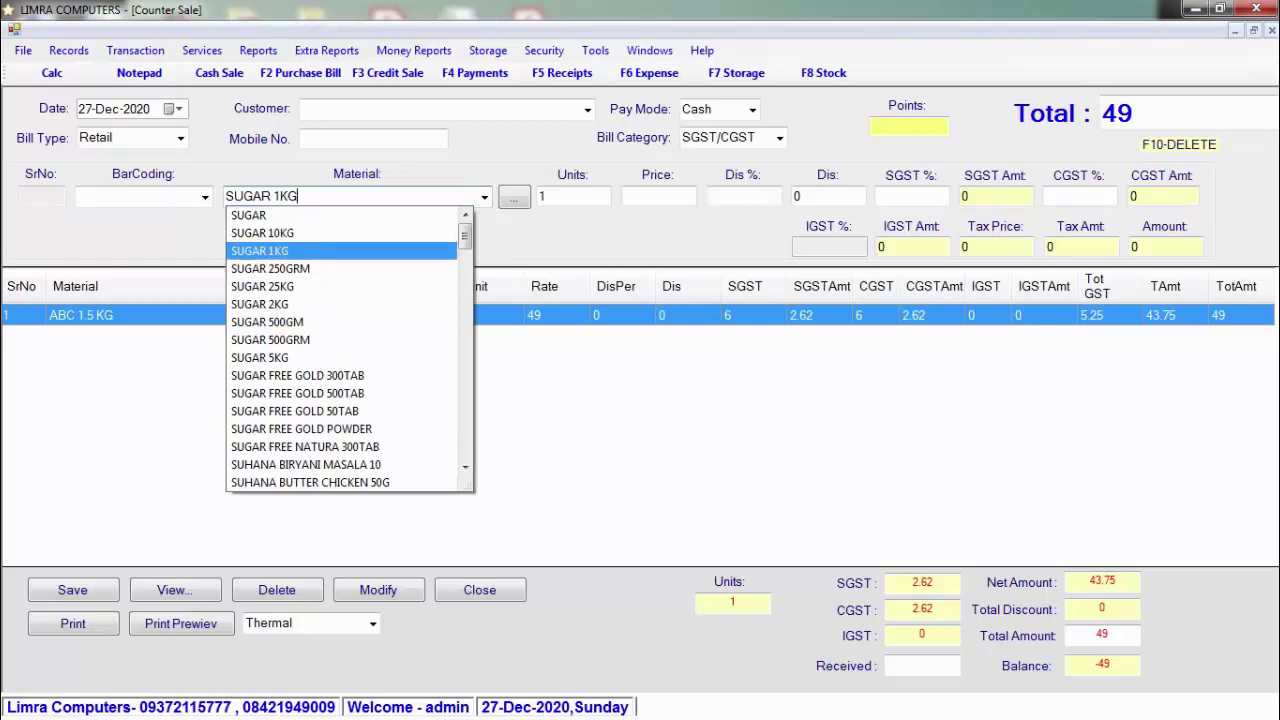
key("Return")
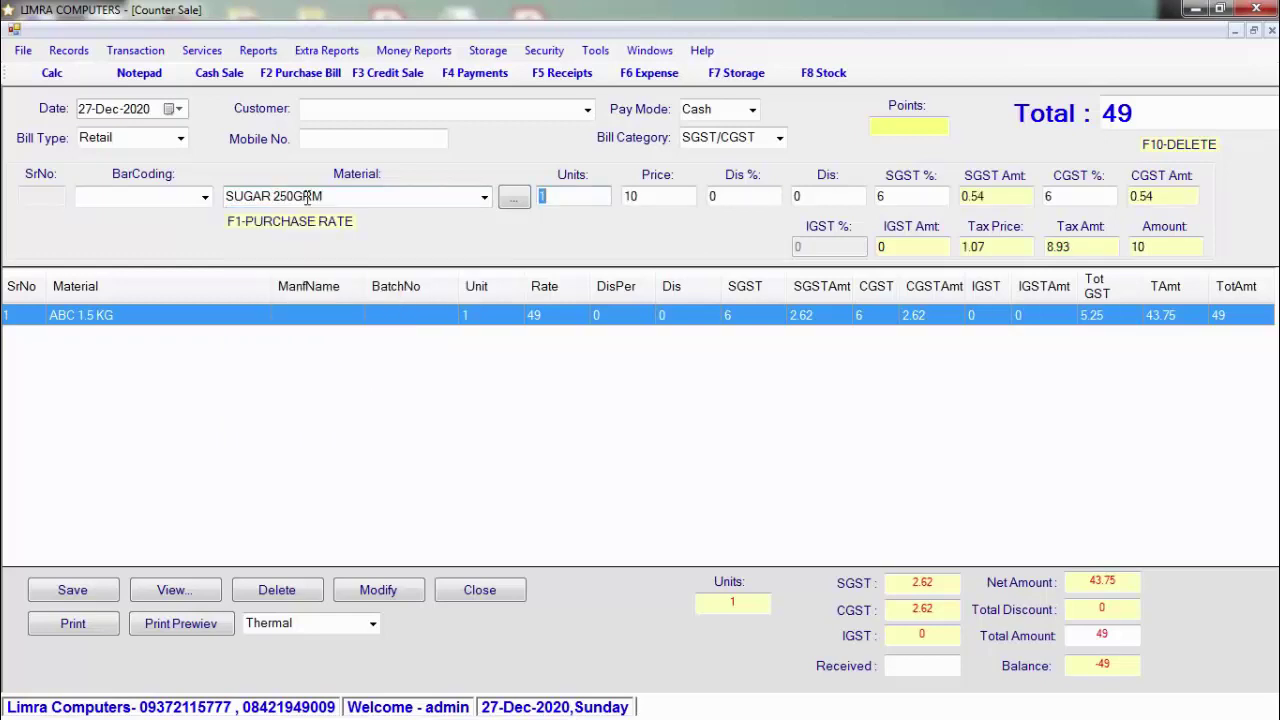
key("Return")
key("Return")
key("Return")
key("Return")
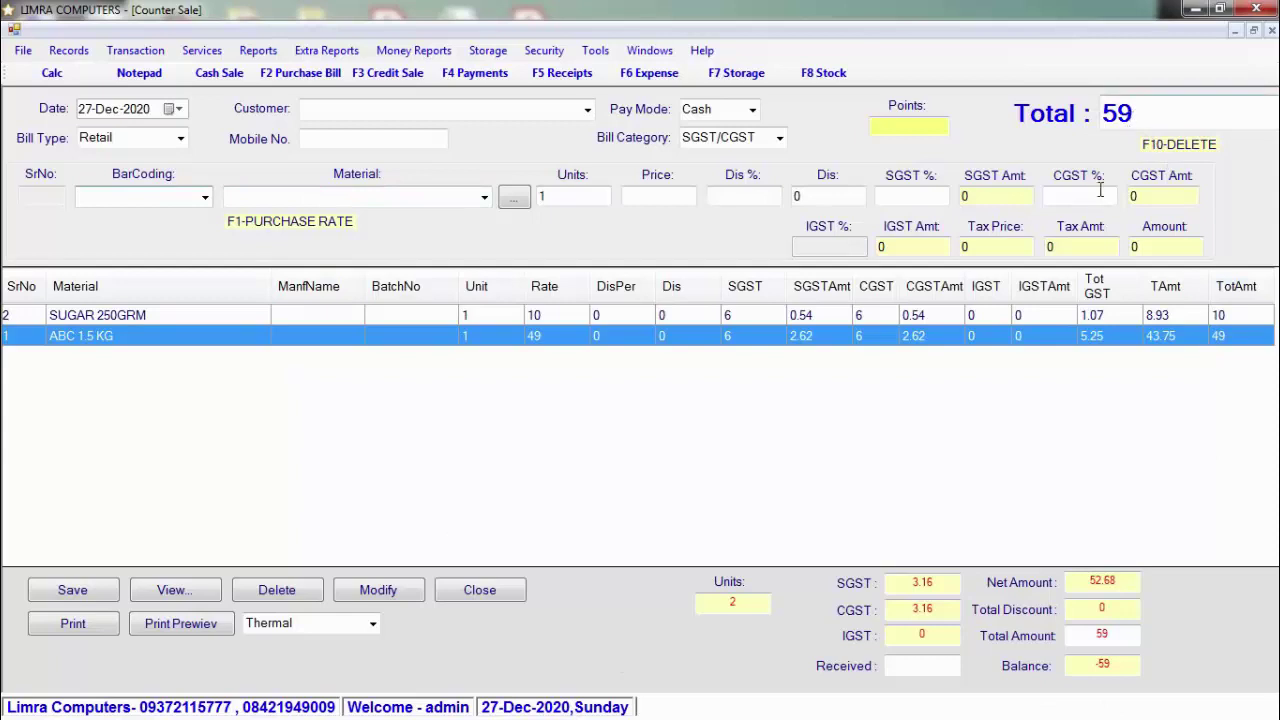
Step: Enter 100 received, leaving balance 41, and save the counter sale bill
left_click(918, 666)
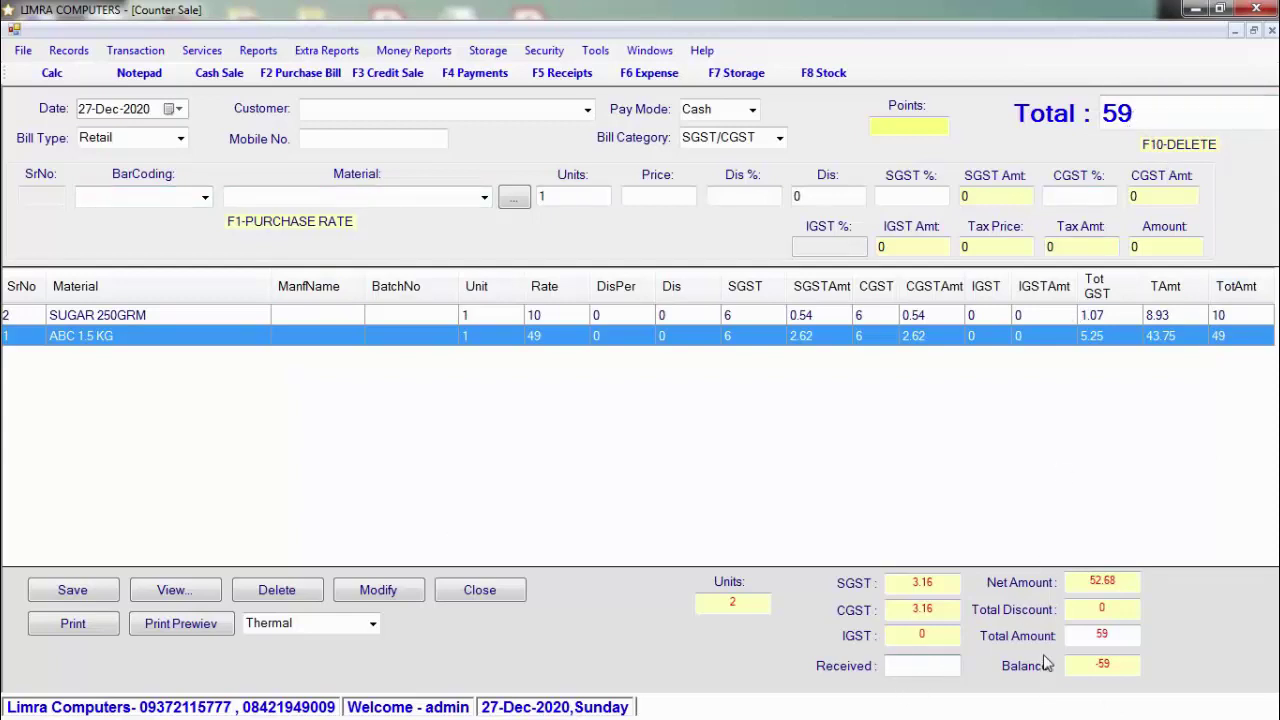
type("100")
left_click(70, 596)
left_click(655, 427)
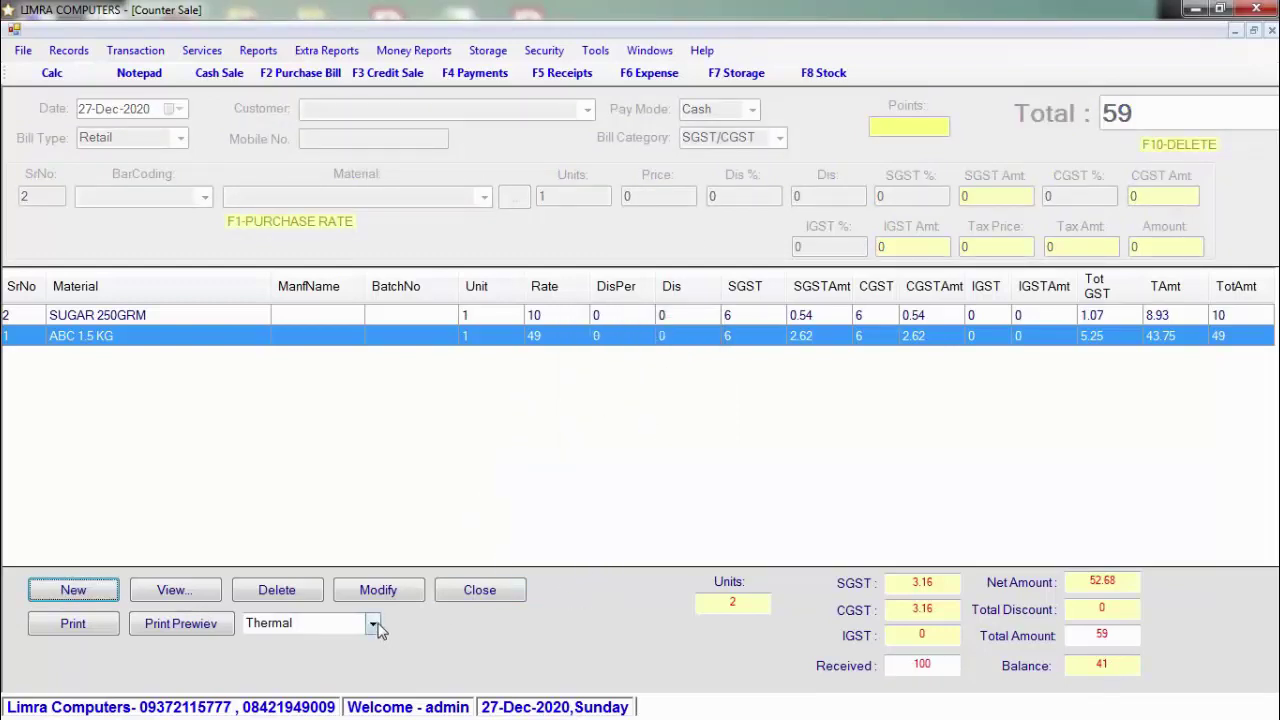
left_click(177, 624)
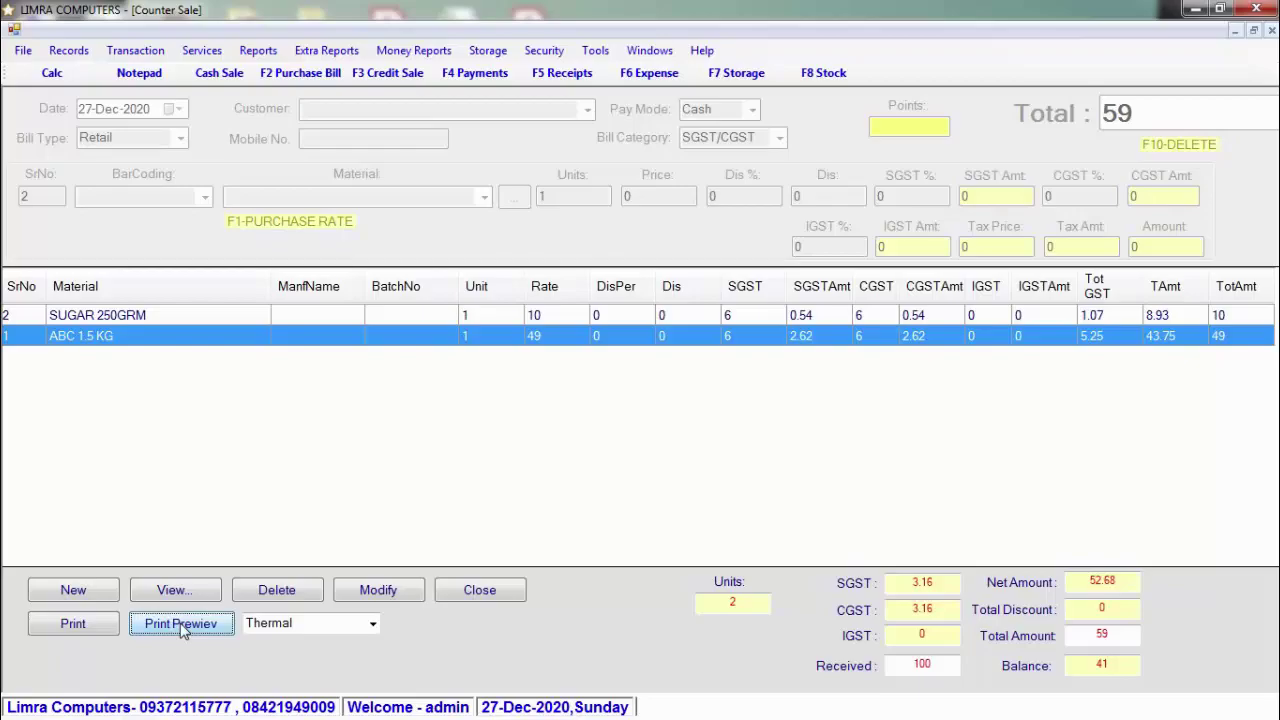
Step: Preview the 59 bill for SUGAR 250GRM and ABC 1.5 KG, then close the preview and Counter Sale form
left_click(181, 624)
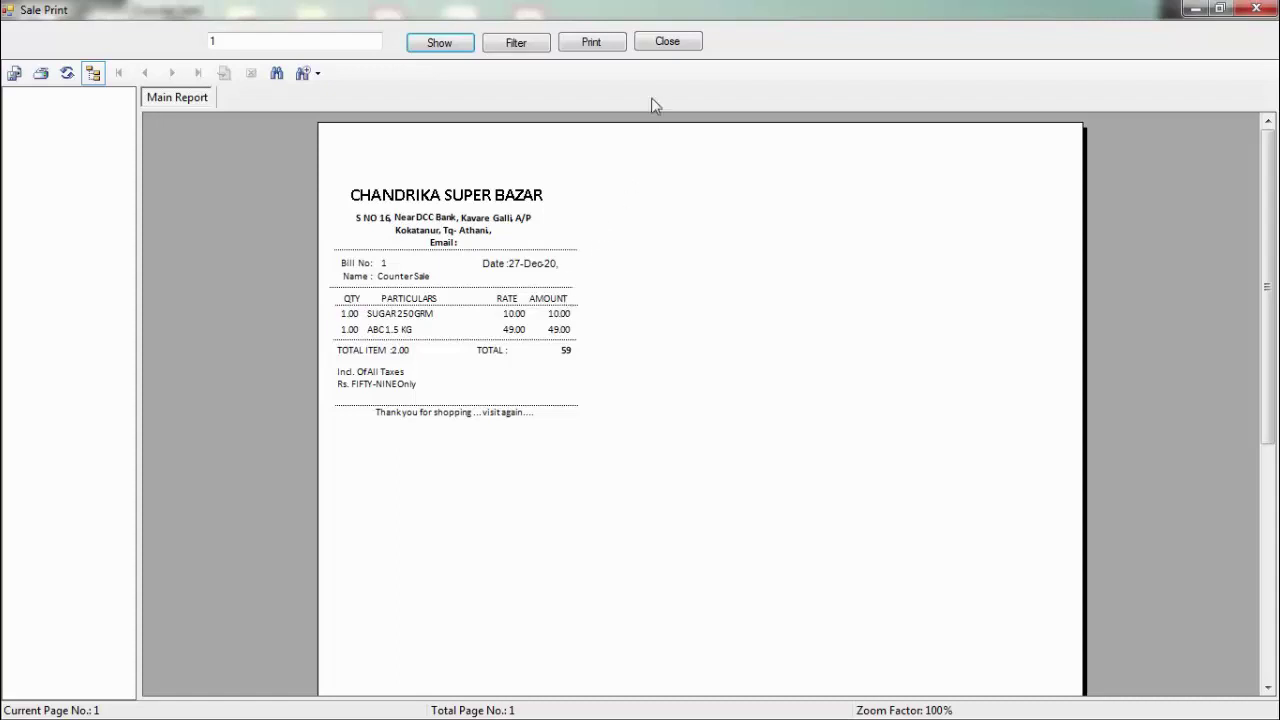
left_click(665, 41)
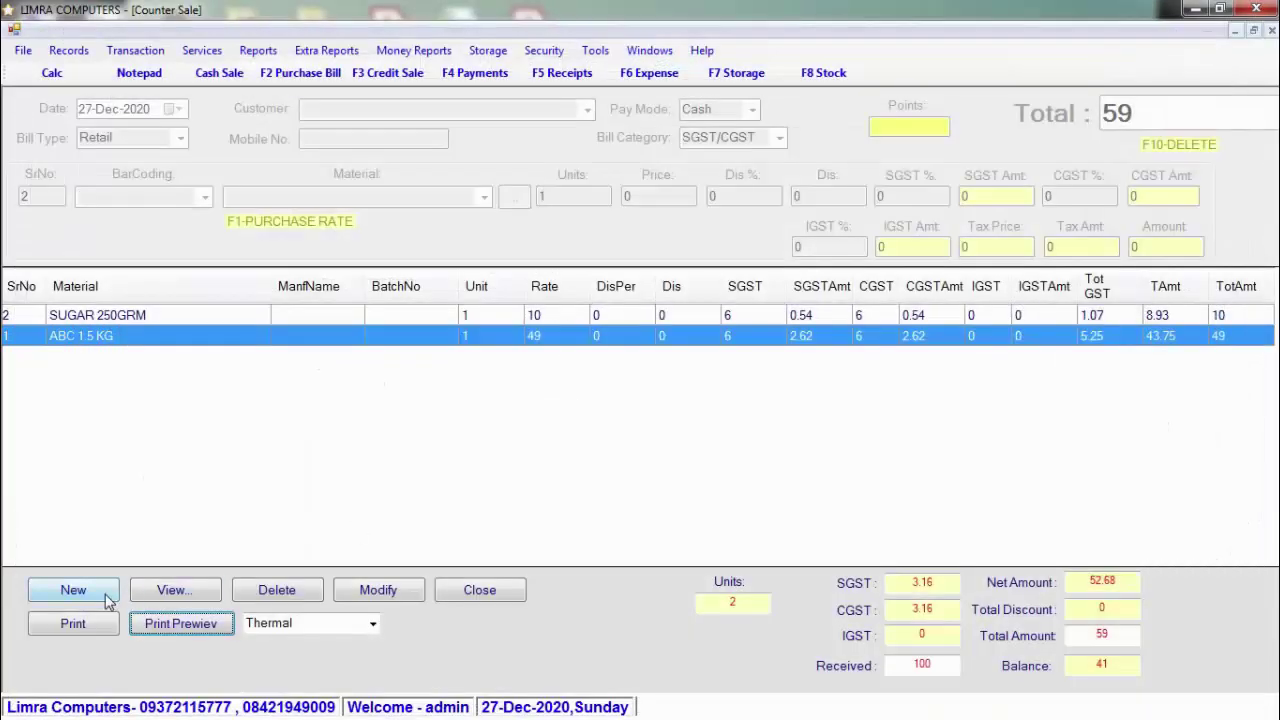
left_click(505, 598)
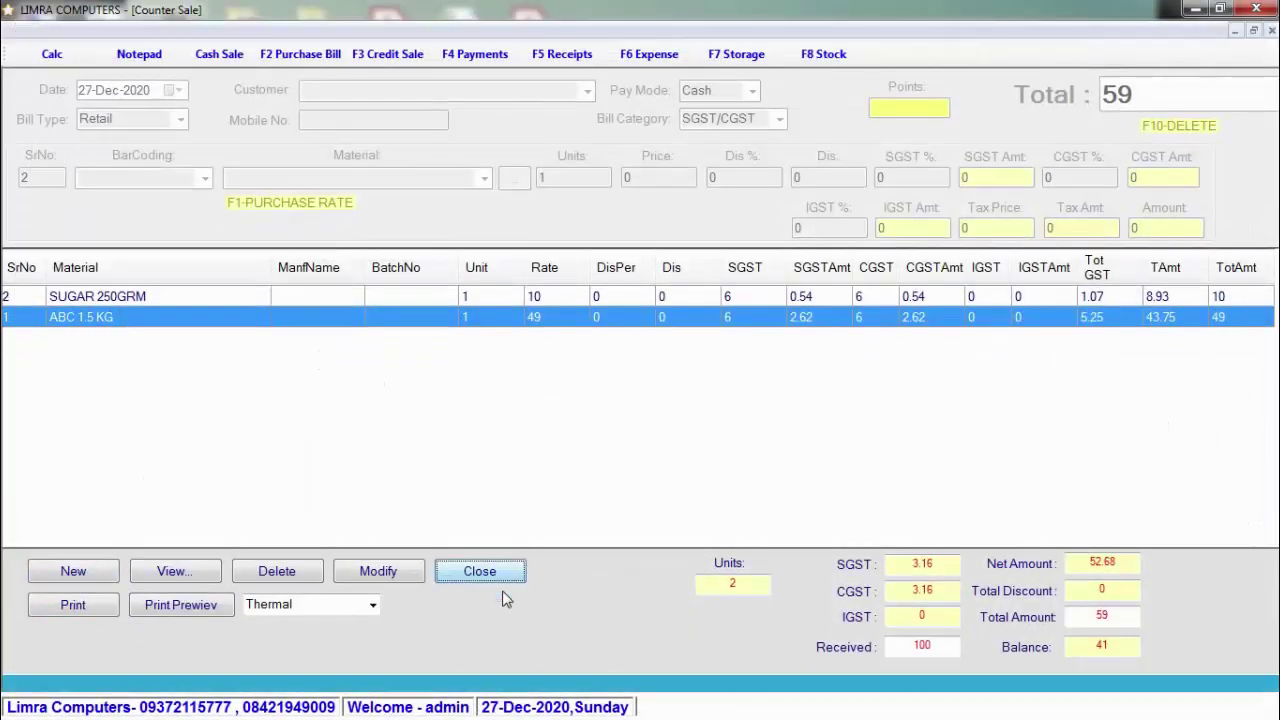
Step: Open Credit Sale and start a new bill with Bill Type WholeSale
left_click(408, 58)
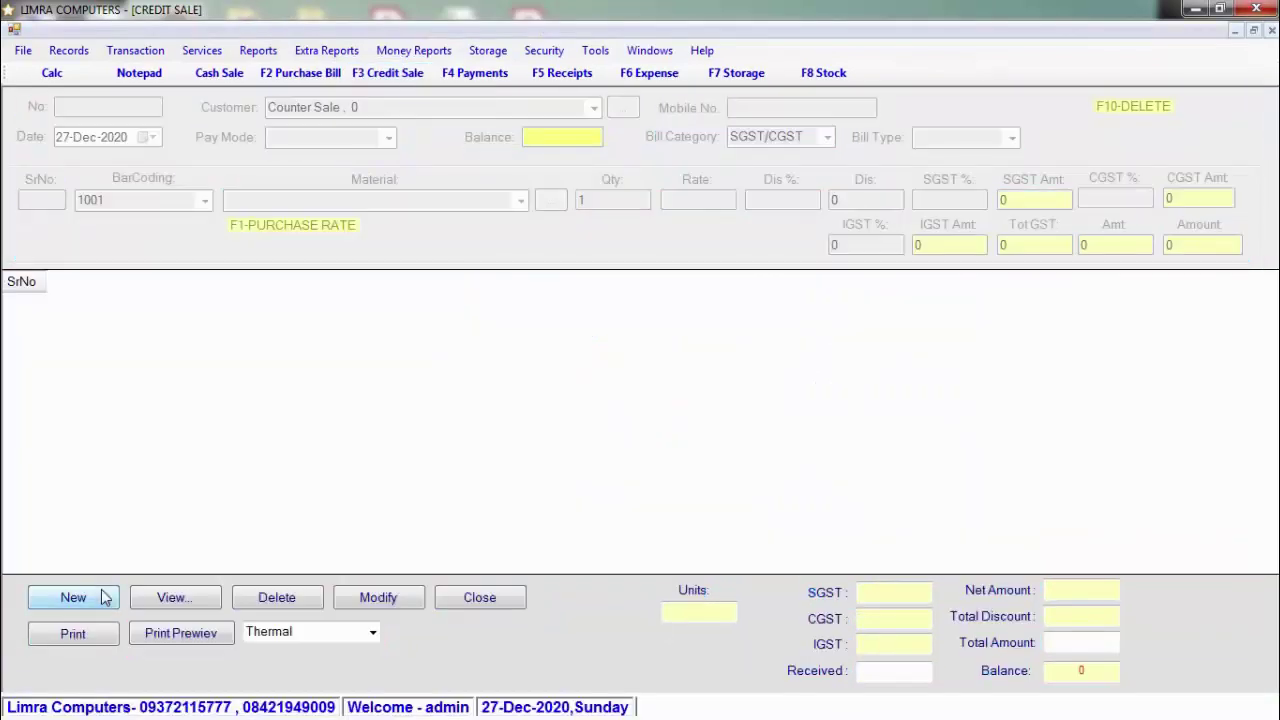
left_click(73, 597)
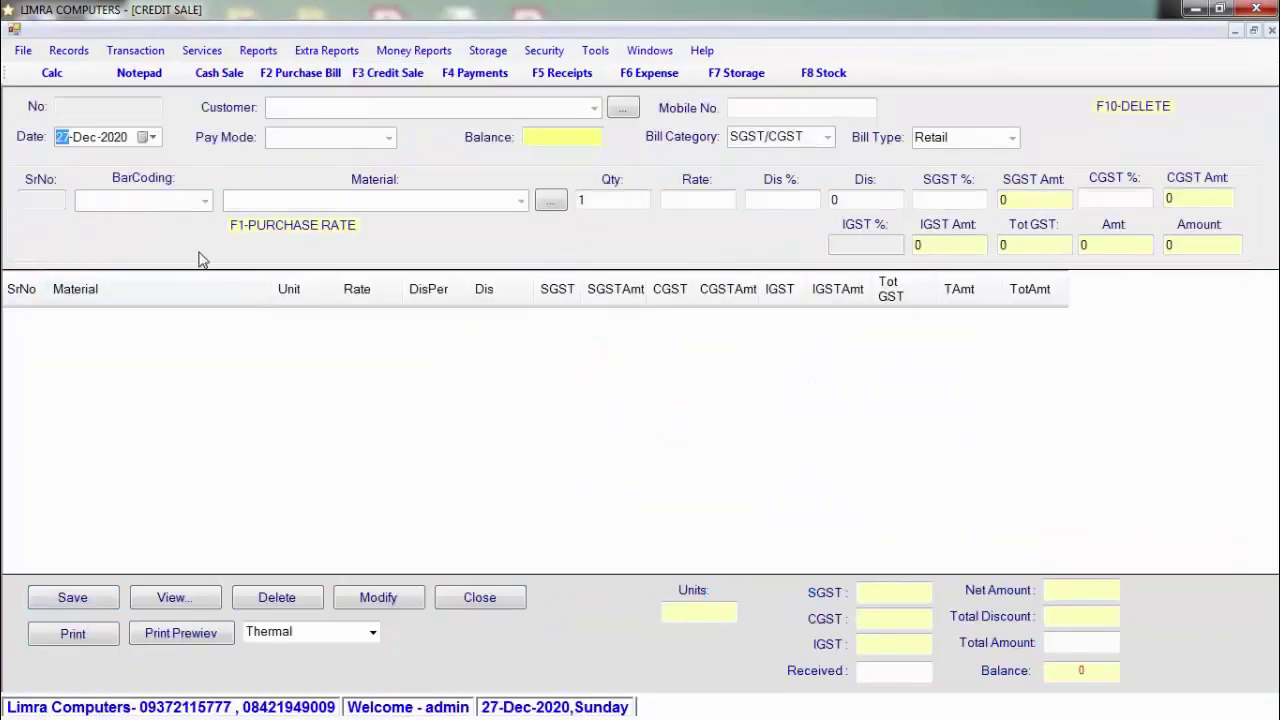
left_click(1012, 140)
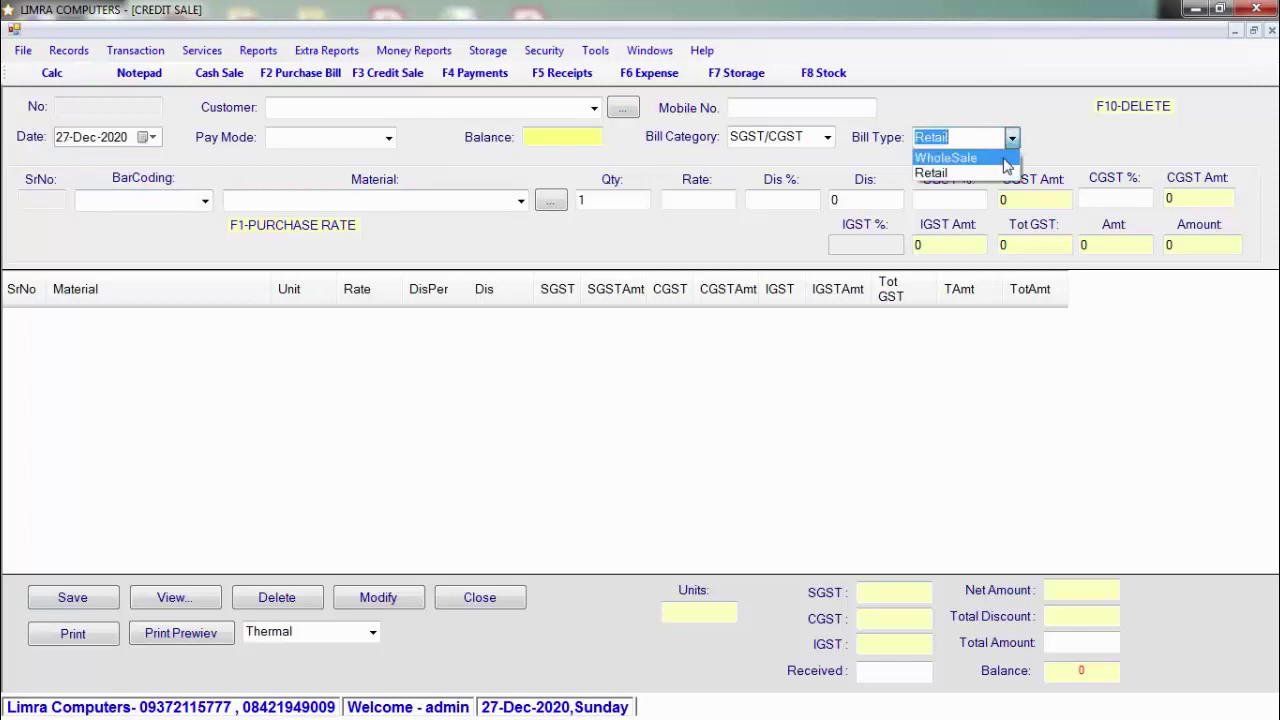
left_click(1006, 160)
Step: Add barcode 123456789, ABC 1.5 KG at rate 47, to the credit sale bill
left_click(177, 200)
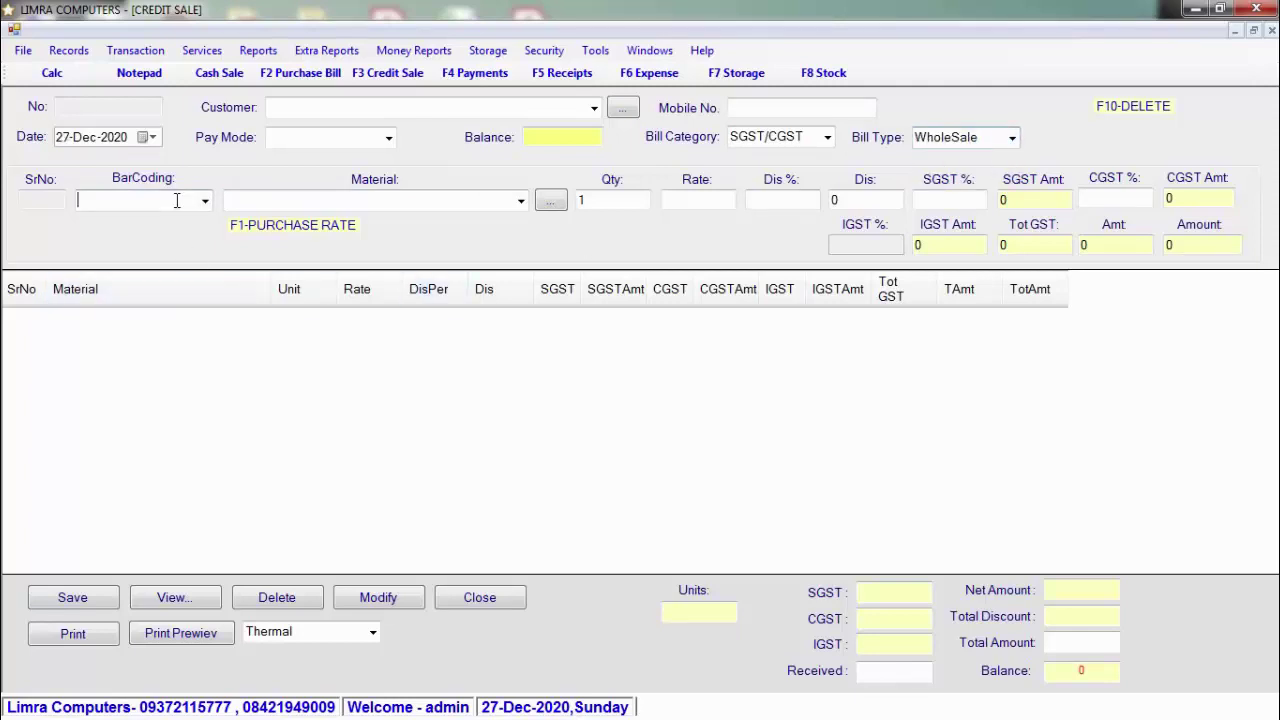
type("123456789")
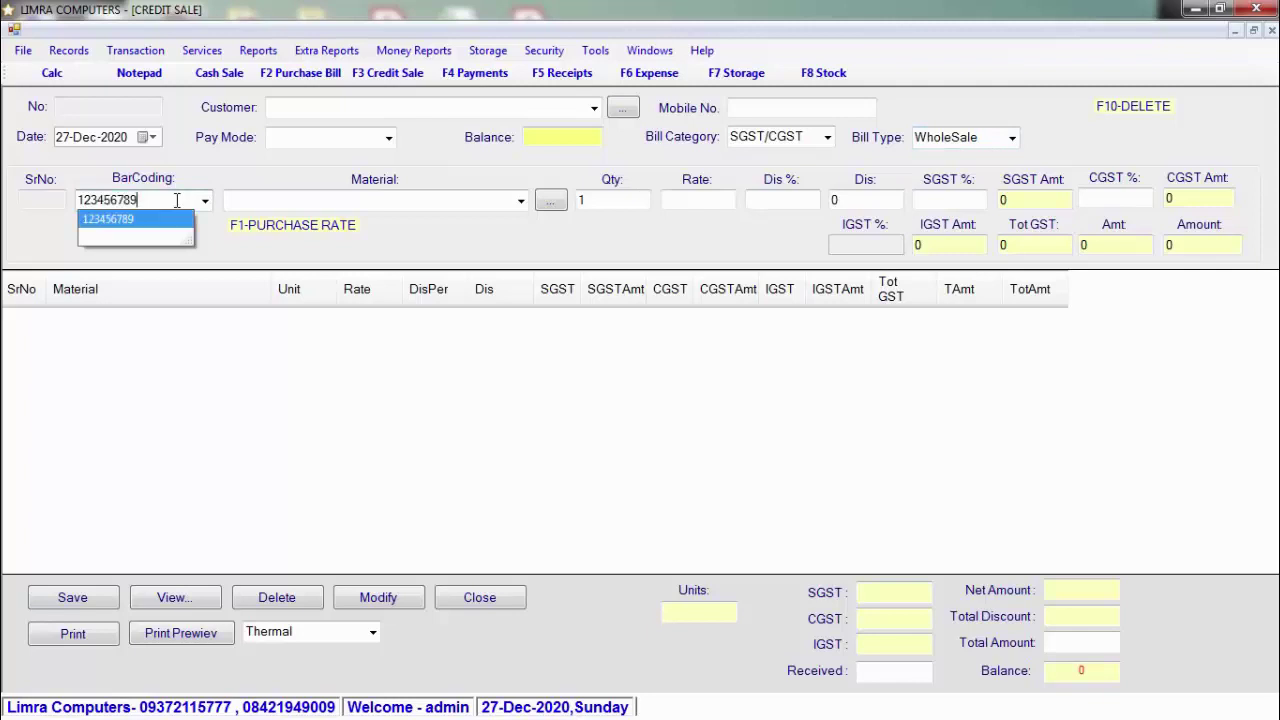
key("Return")
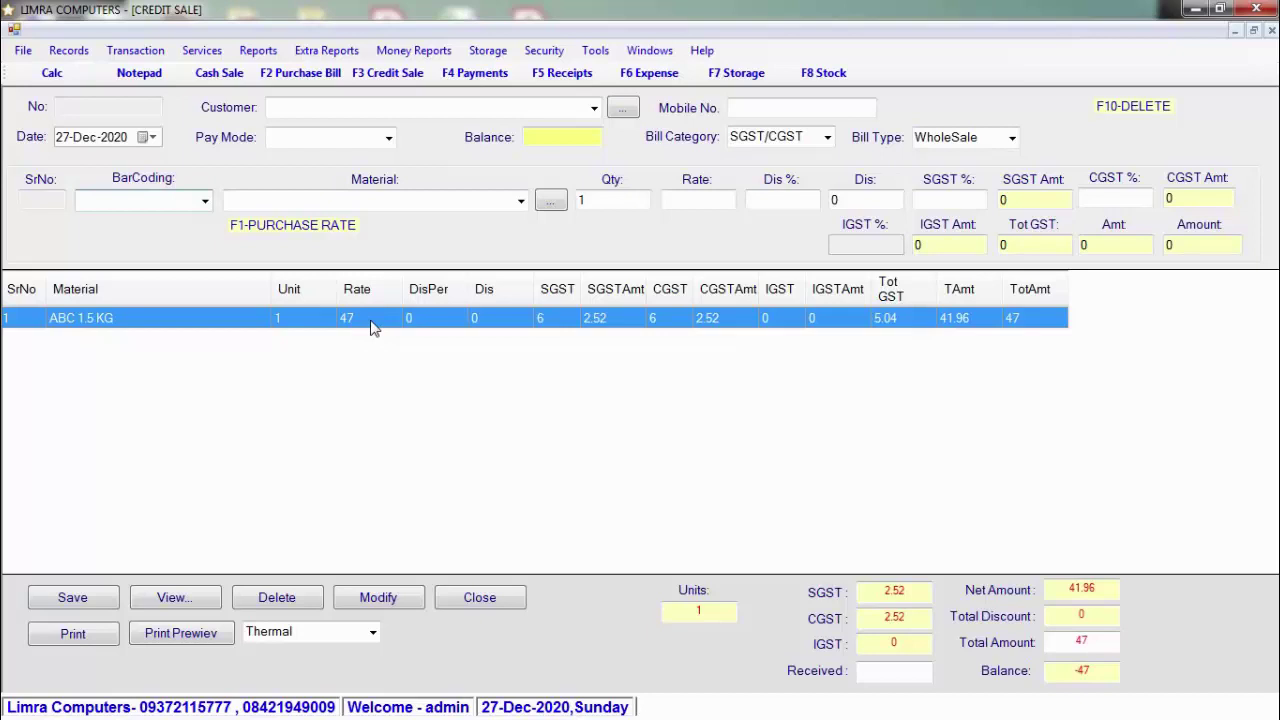
left_click(593, 108)
left_click(593, 109)
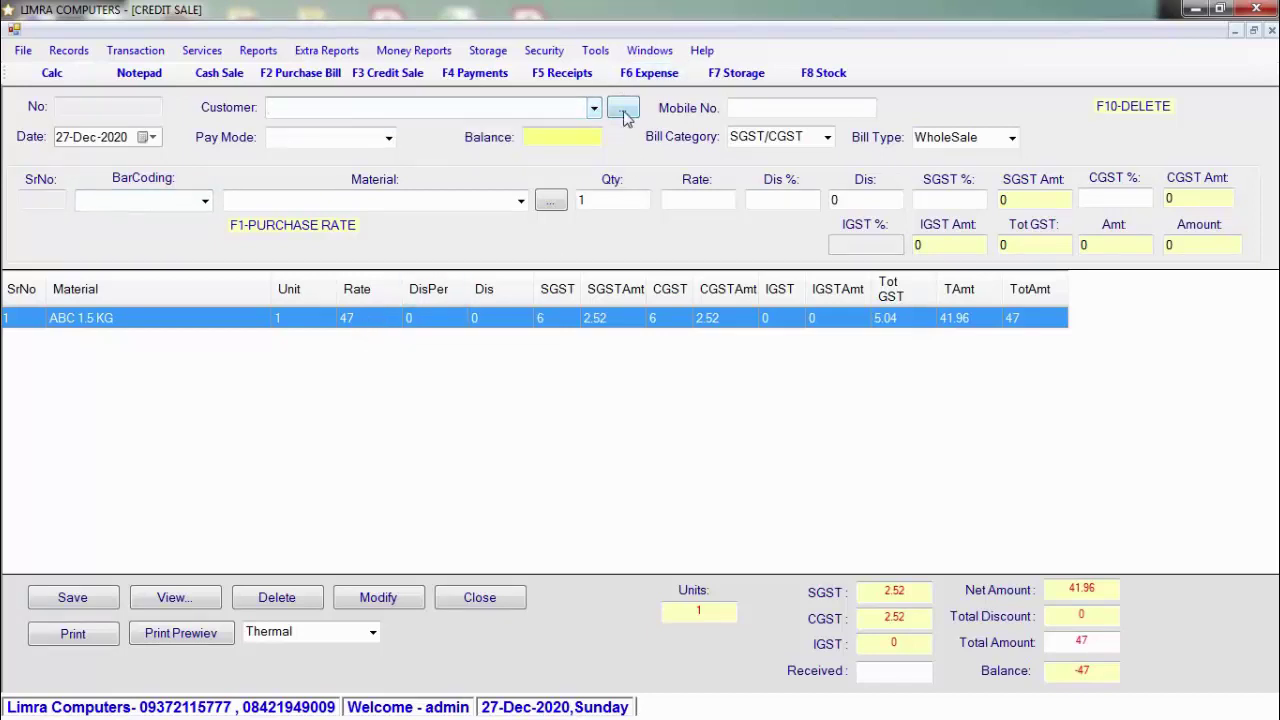
Step: Create and save a new customer with a short placeholder name and address, then close the Customer form
left_click(620, 110)
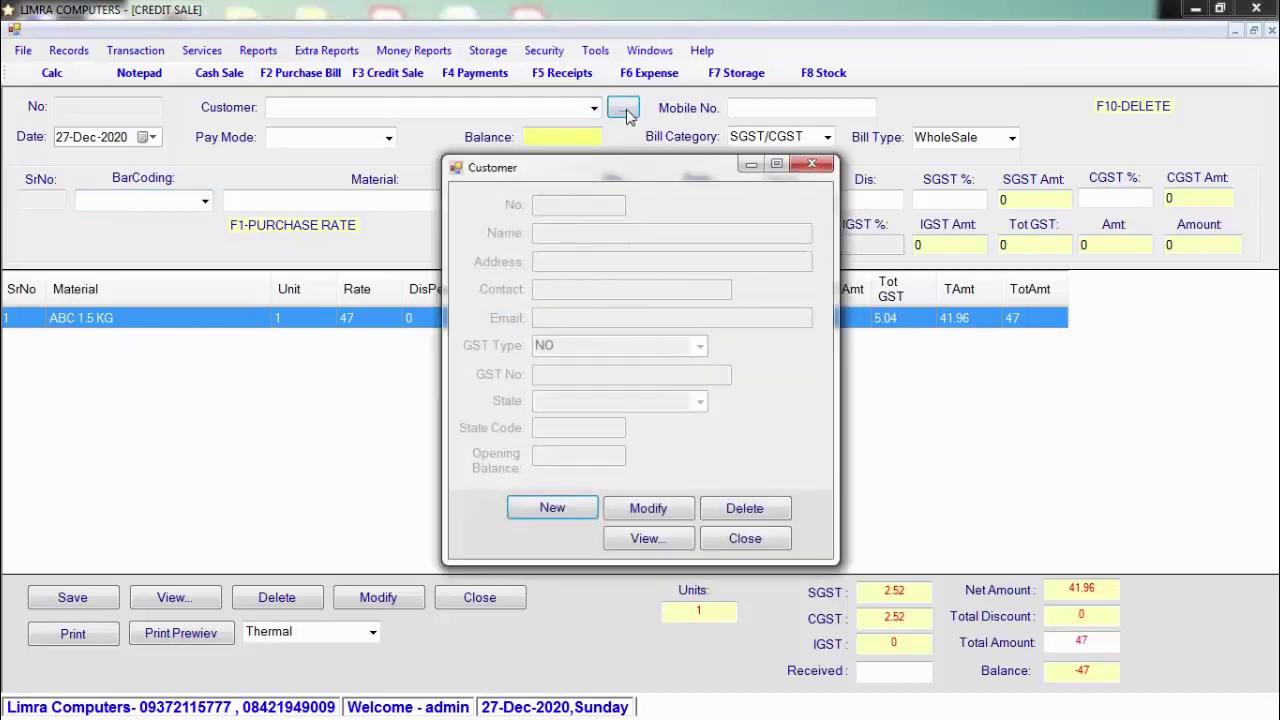
type("ABC")
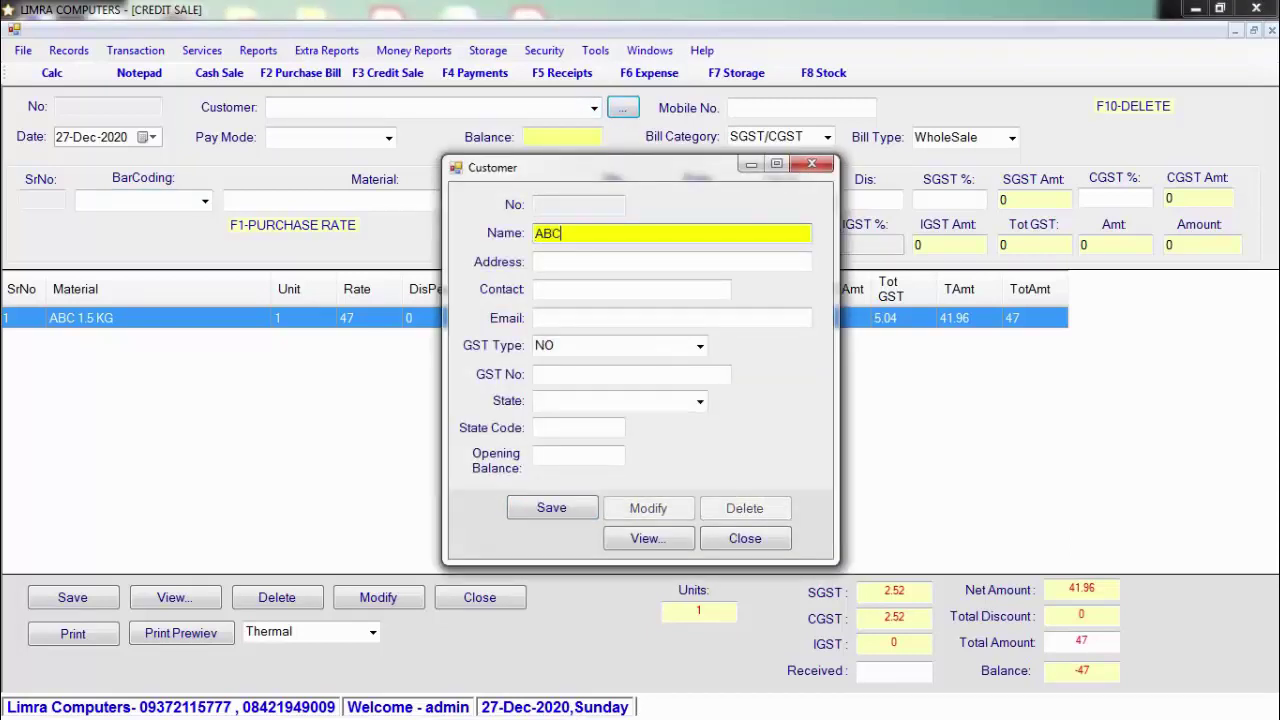
key("Tab")
type("SDF")
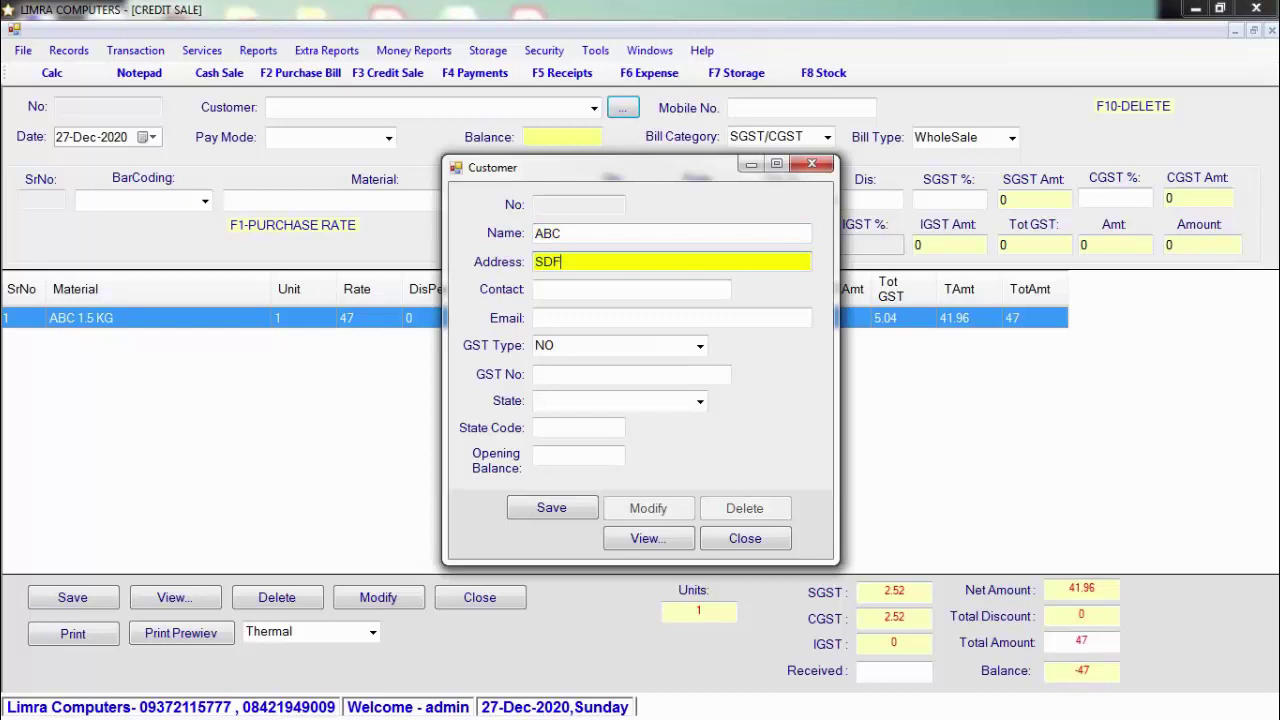
key("Tab")
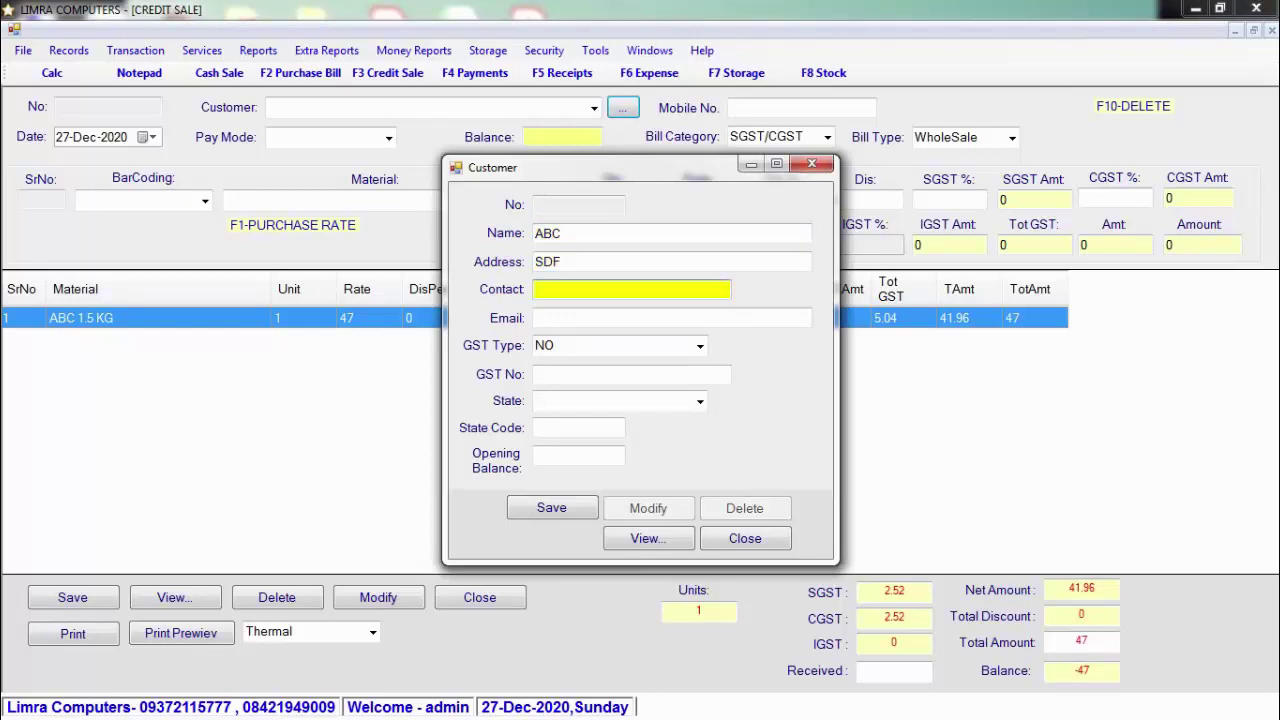
left_click(556, 508)
left_click(659, 426)
left_click(745, 538)
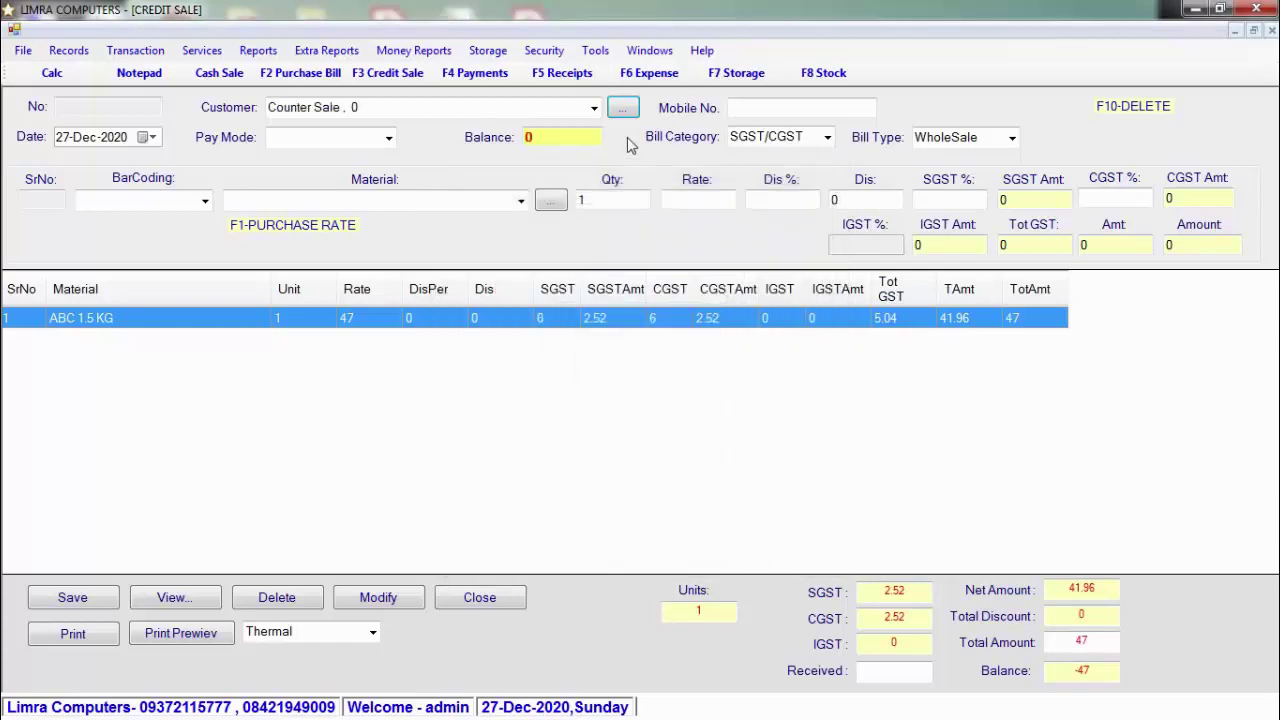
Step: Set the new customer and Credit pay mode on the 47 wholesale bill, then open Cash Sale
left_click(594, 107)
left_click(561, 143)
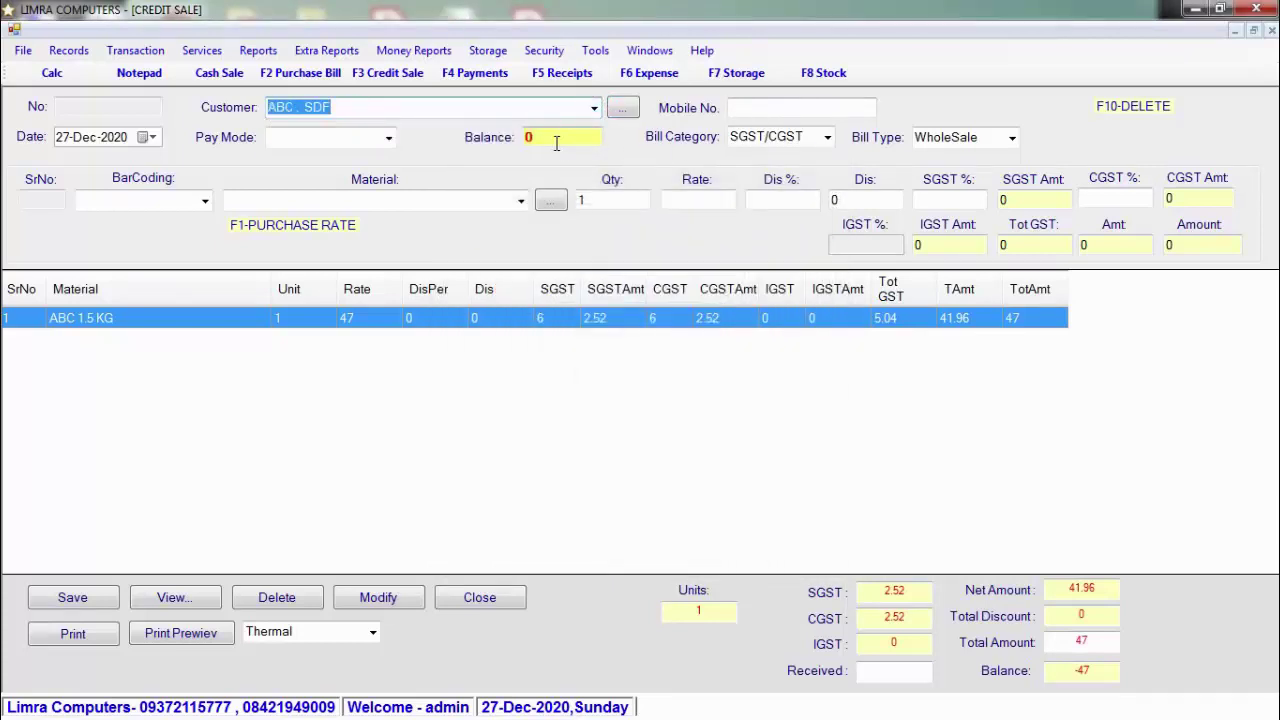
left_click(388, 137)
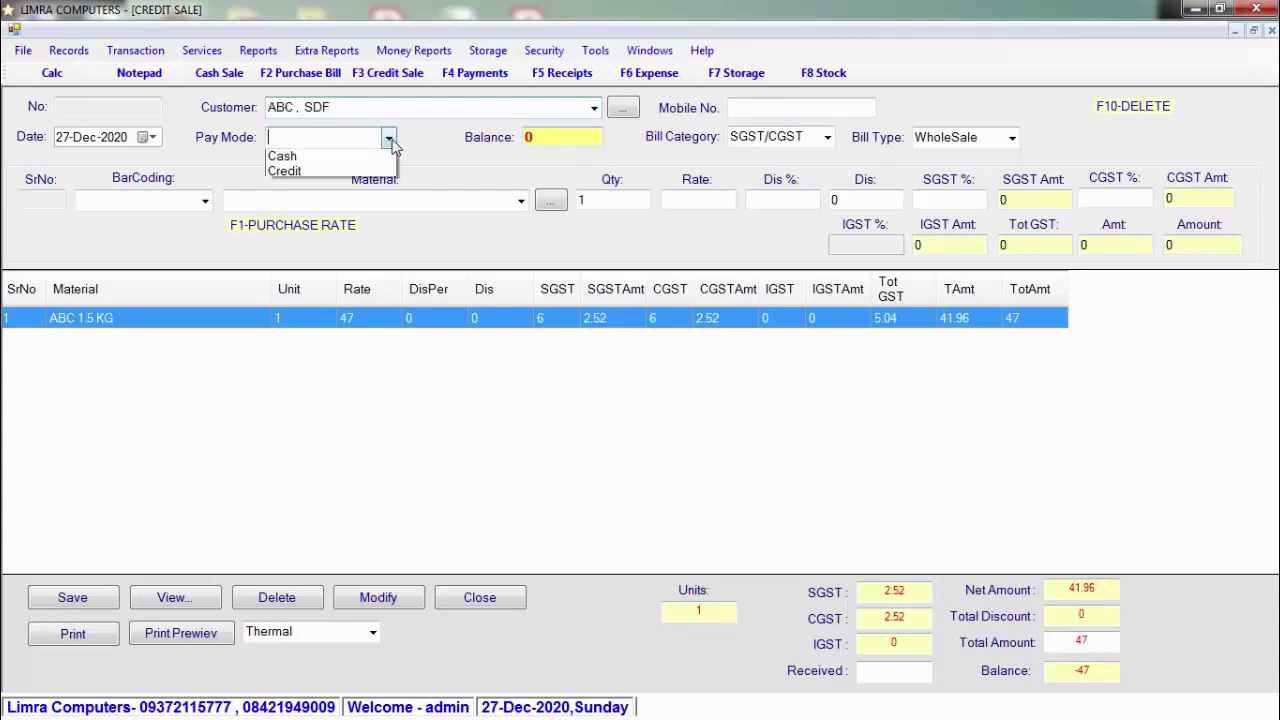
left_click(378, 175)
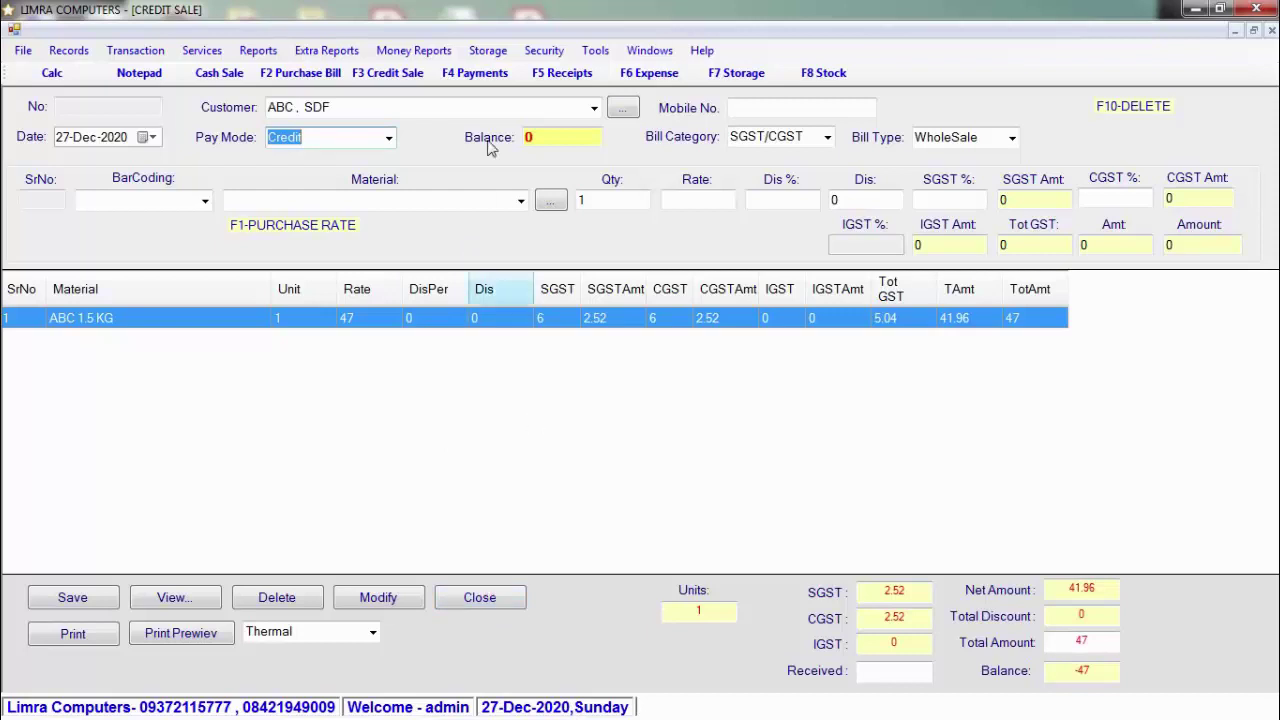
left_click(232, 78)
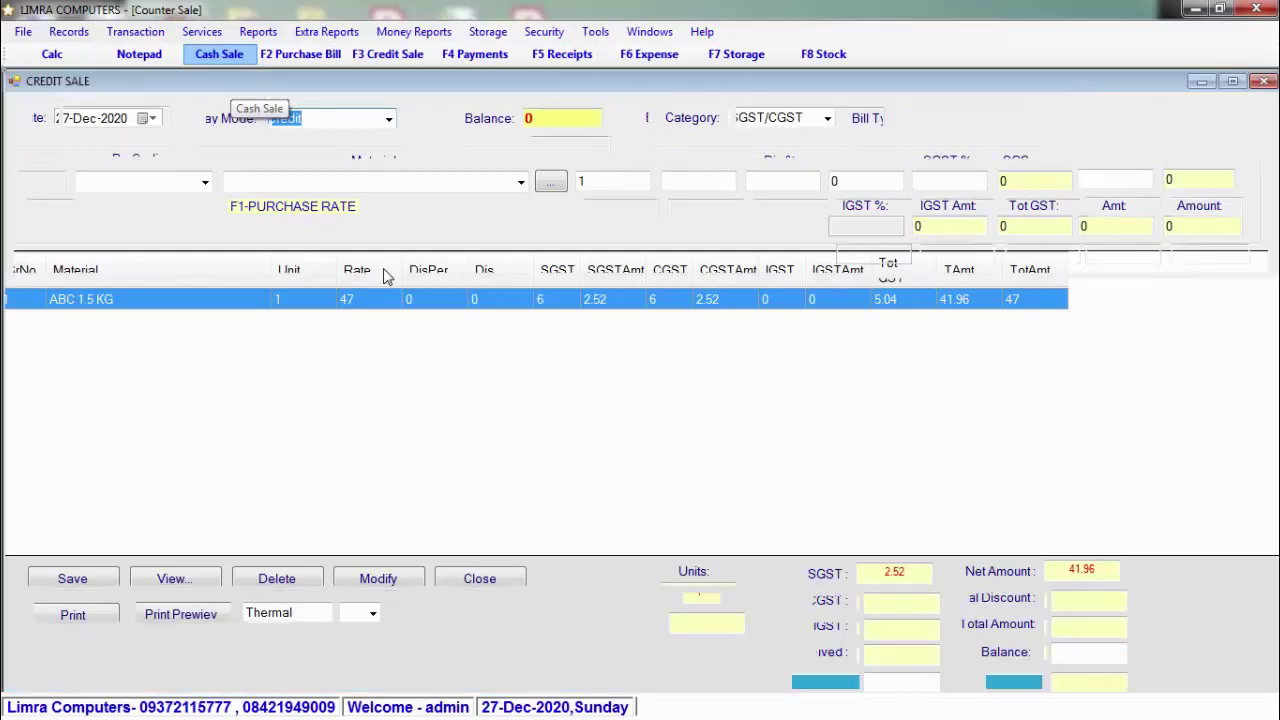
Step: Close the Counter Sale form, return to Credit Sale via the Windows menu, and close it
left_click(240, 64)
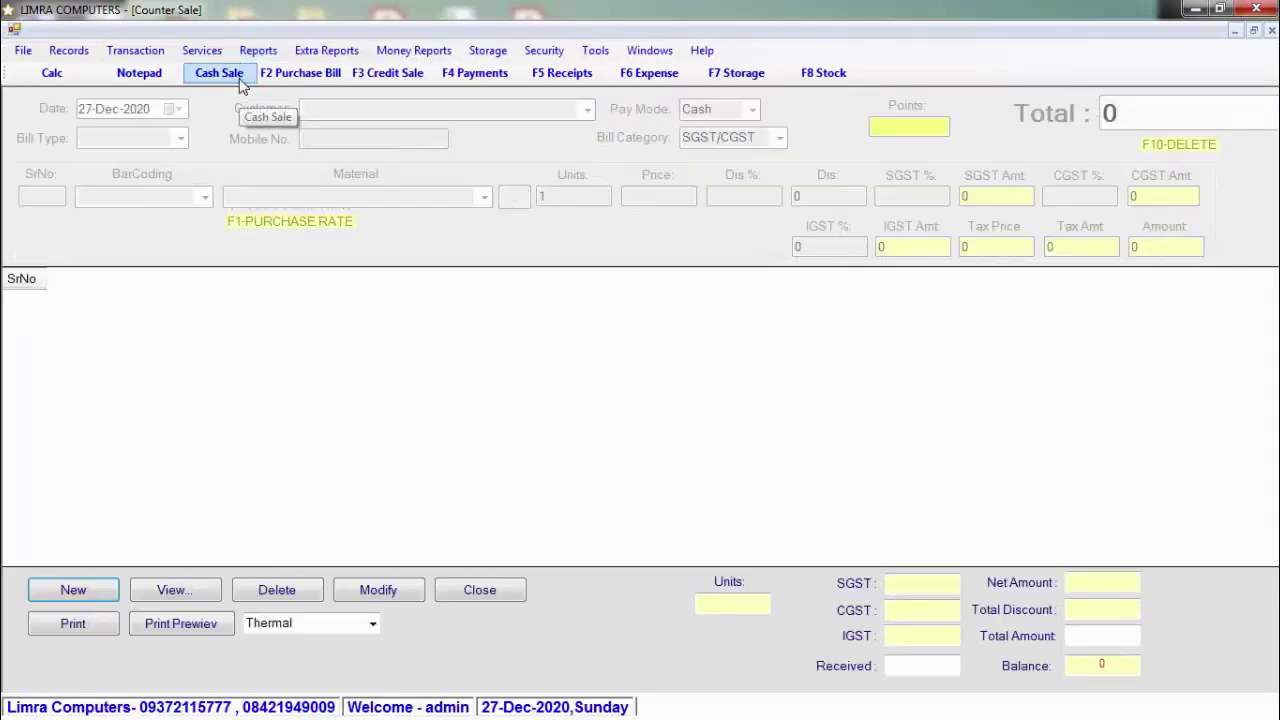
left_click(649, 50)
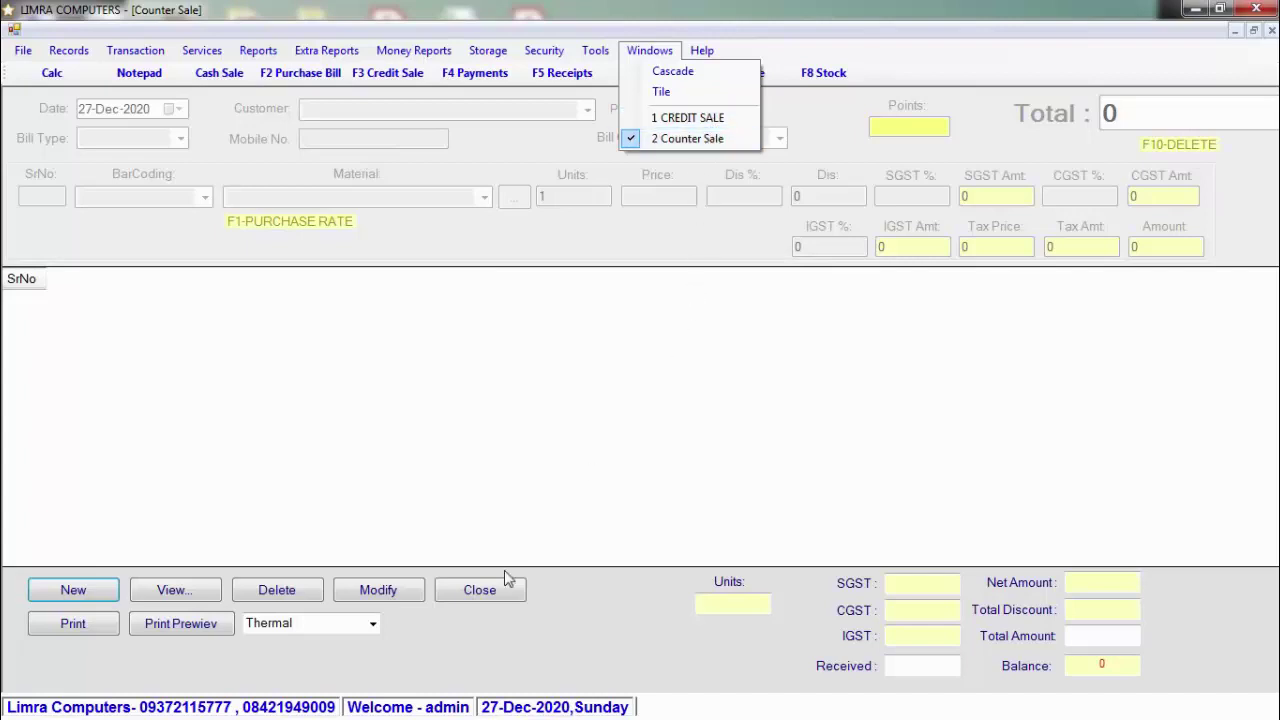
left_click(479, 590)
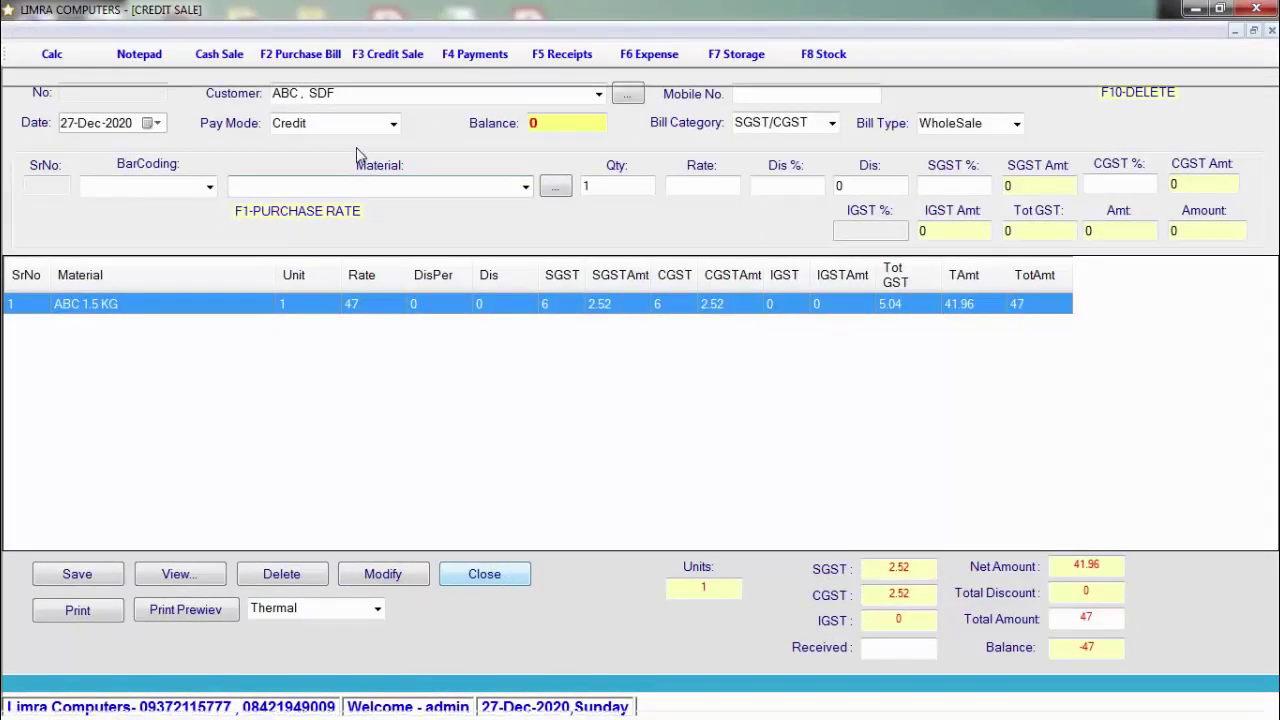
key("Escape")
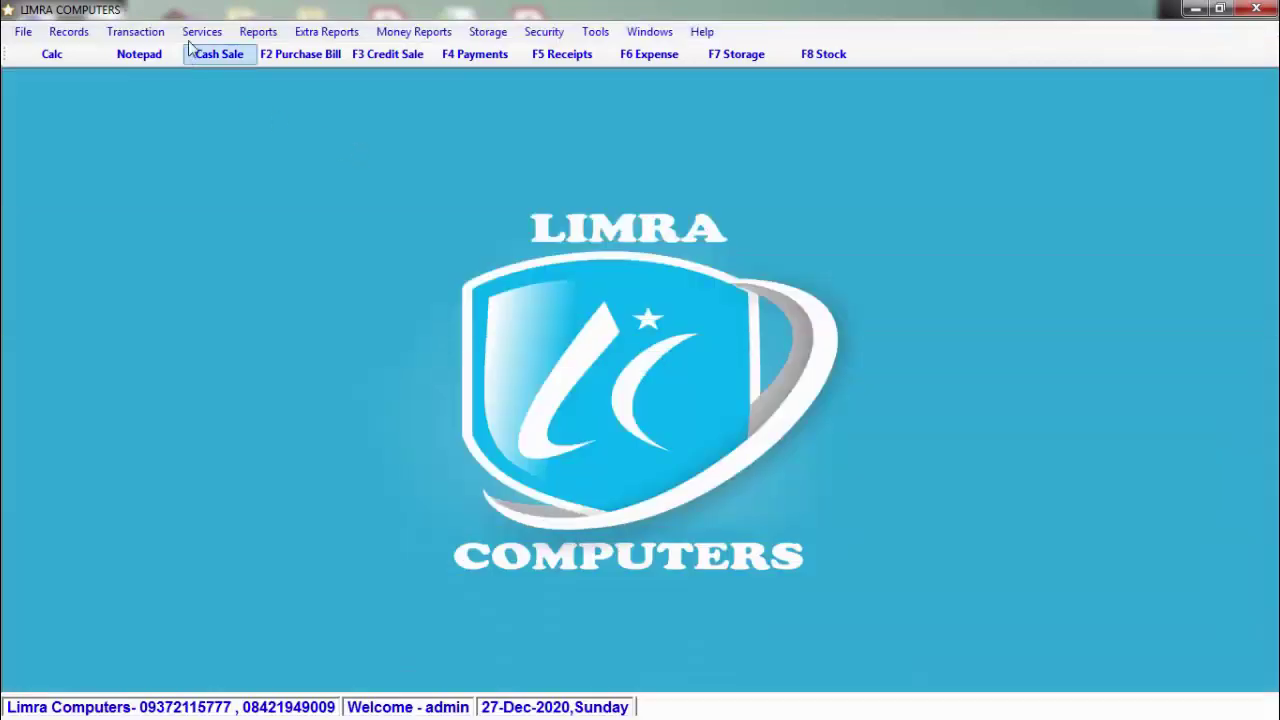
Step: Open the Materials Remove form, start an entry, inspect date, note, barcode and quantity fields, then close it
left_click(155, 33)
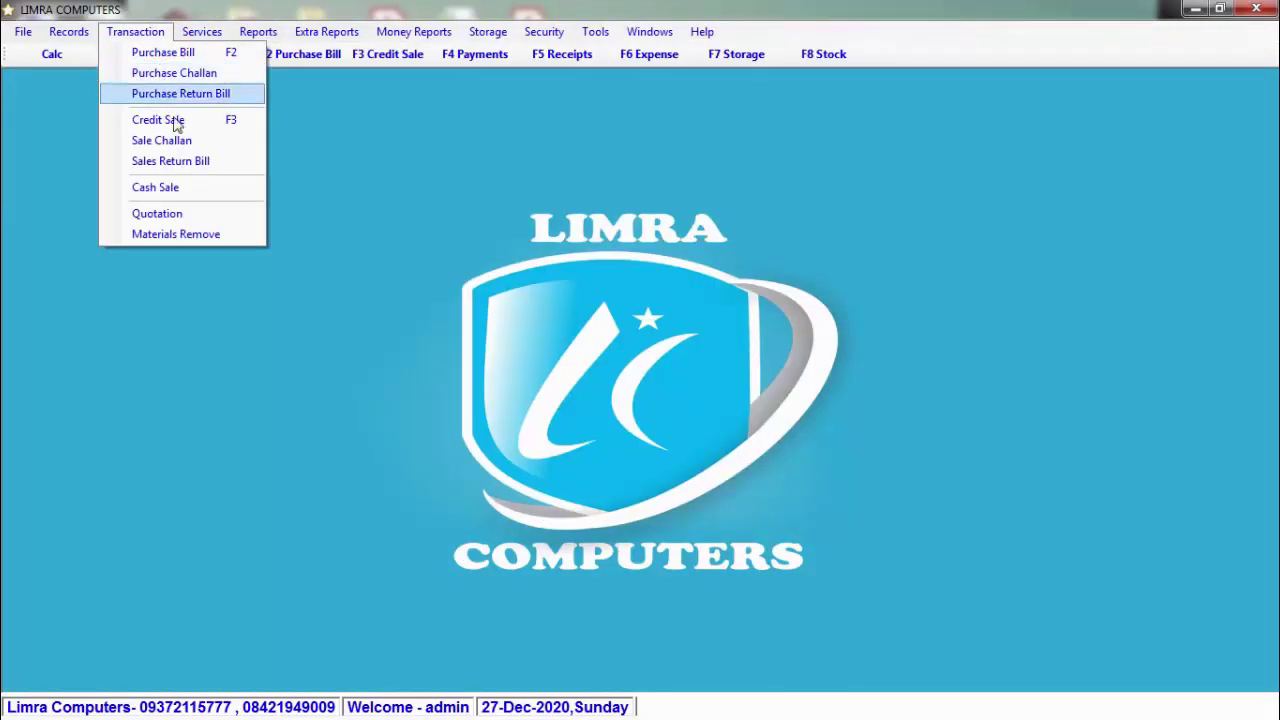
left_click(239, 234)
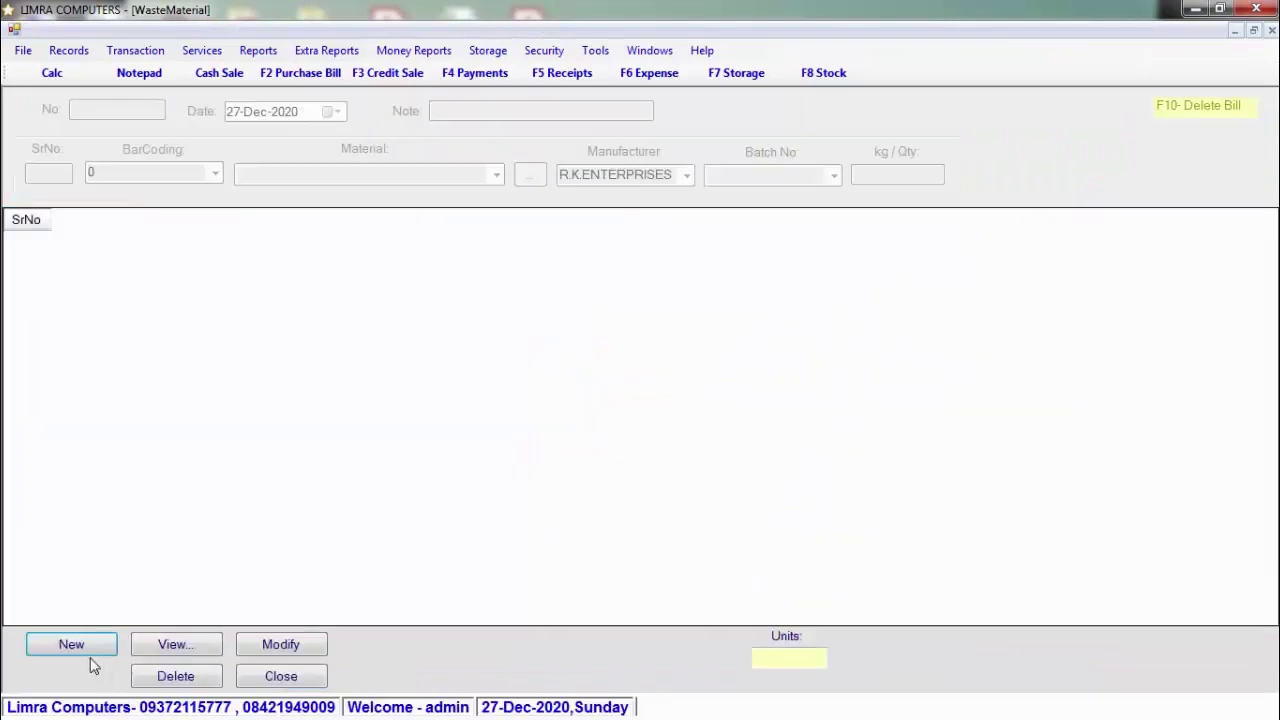
left_click(88, 652)
left_click(332, 112)
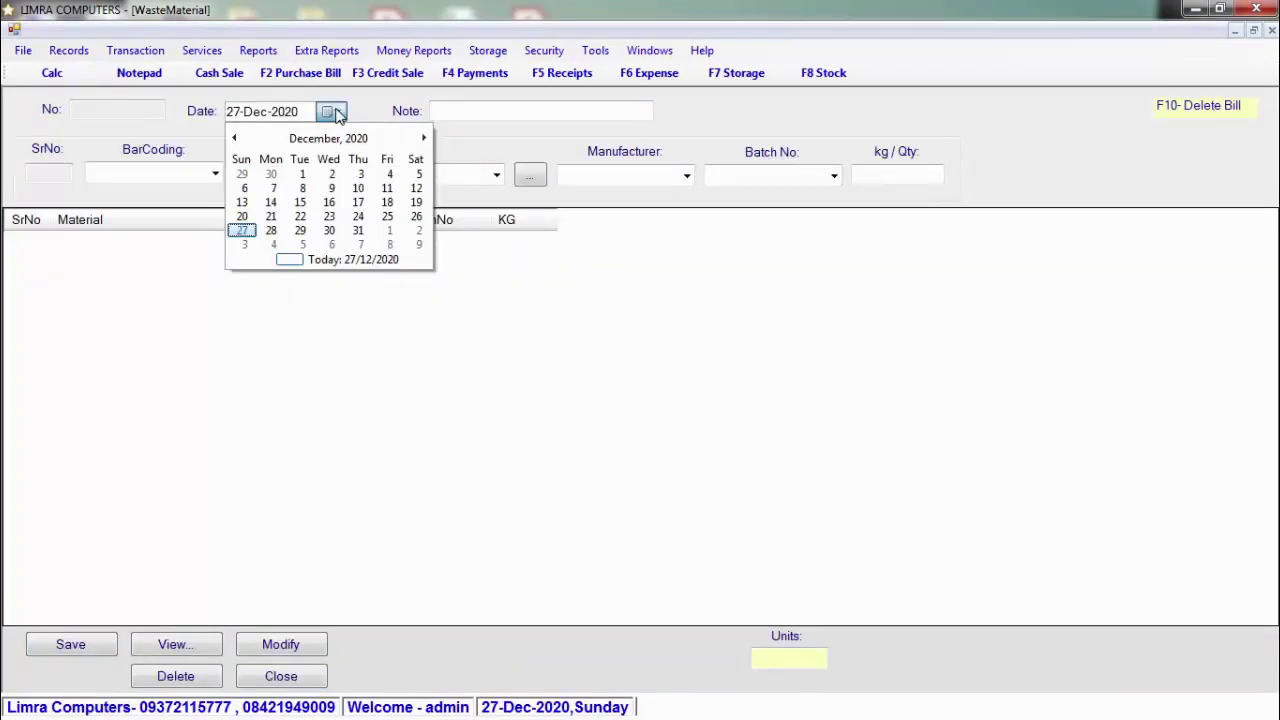
left_click(334, 112)
left_click(457, 110)
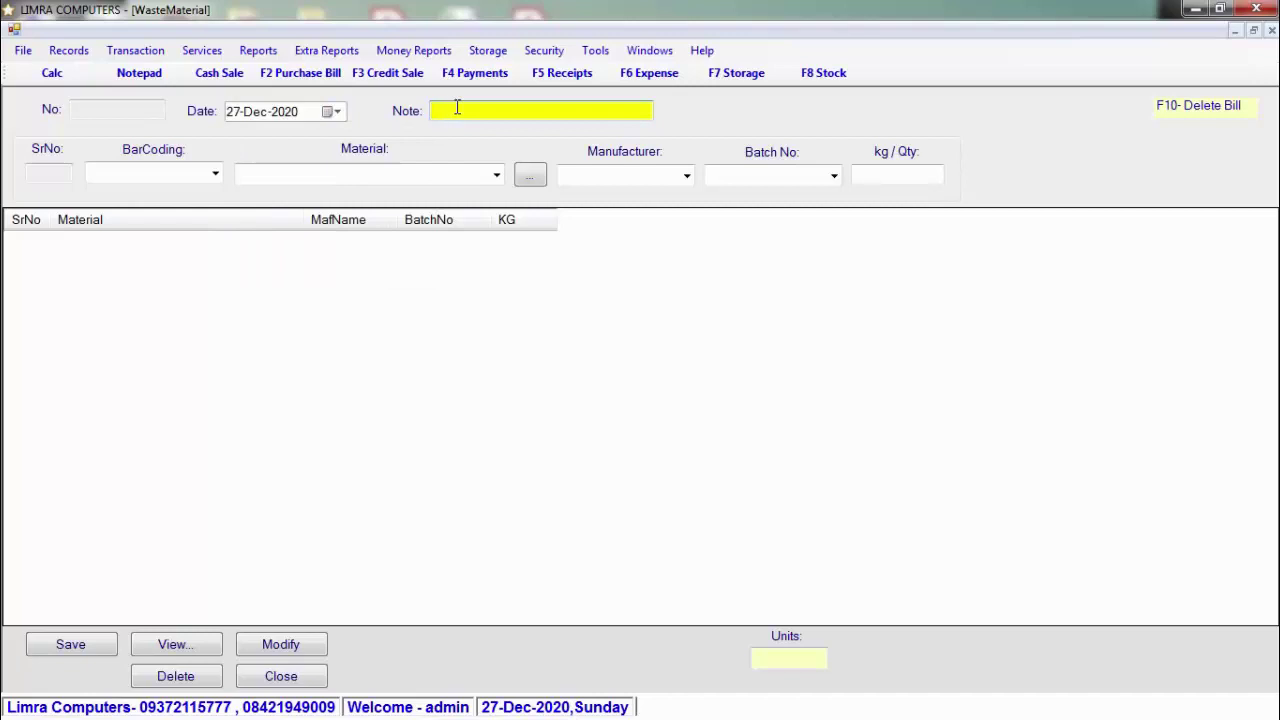
left_click(216, 175)
left_click(219, 175)
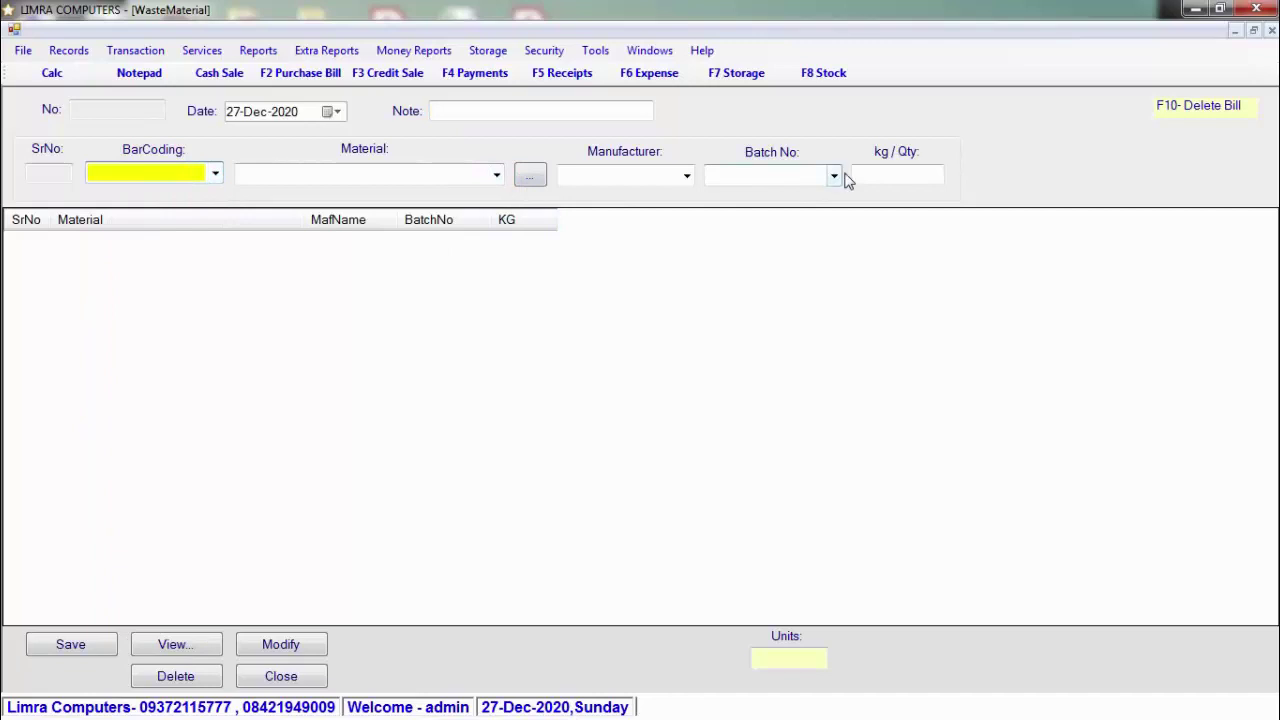
left_click(891, 172)
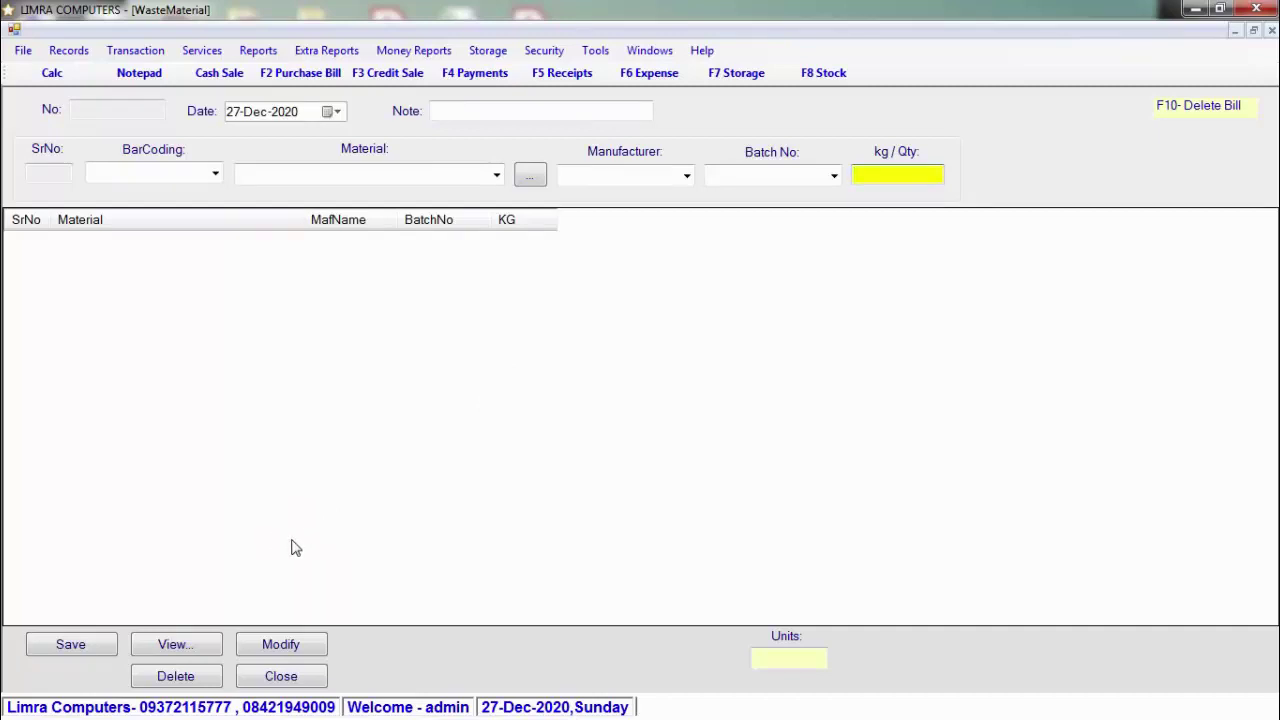
left_click(306, 678)
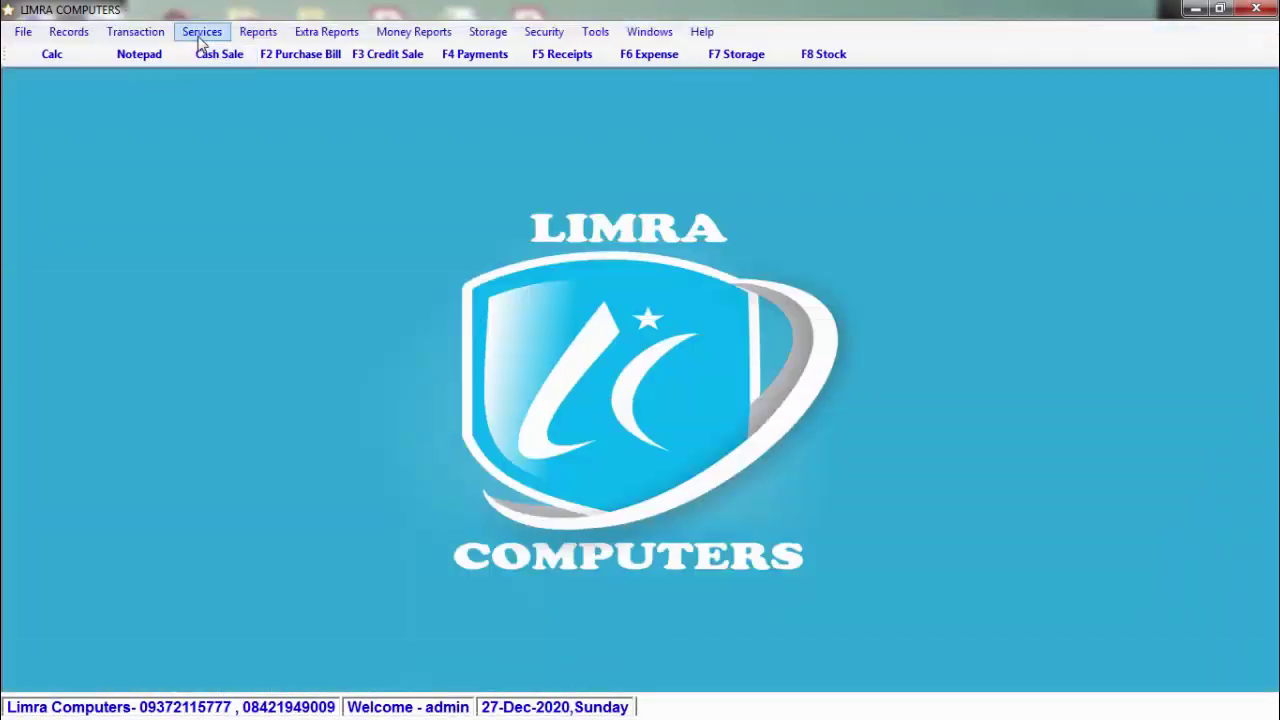
Step: Browse the Services menu items, dismiss the colour-scheme prompt, and move on to the Reports menu
left_click(200, 38)
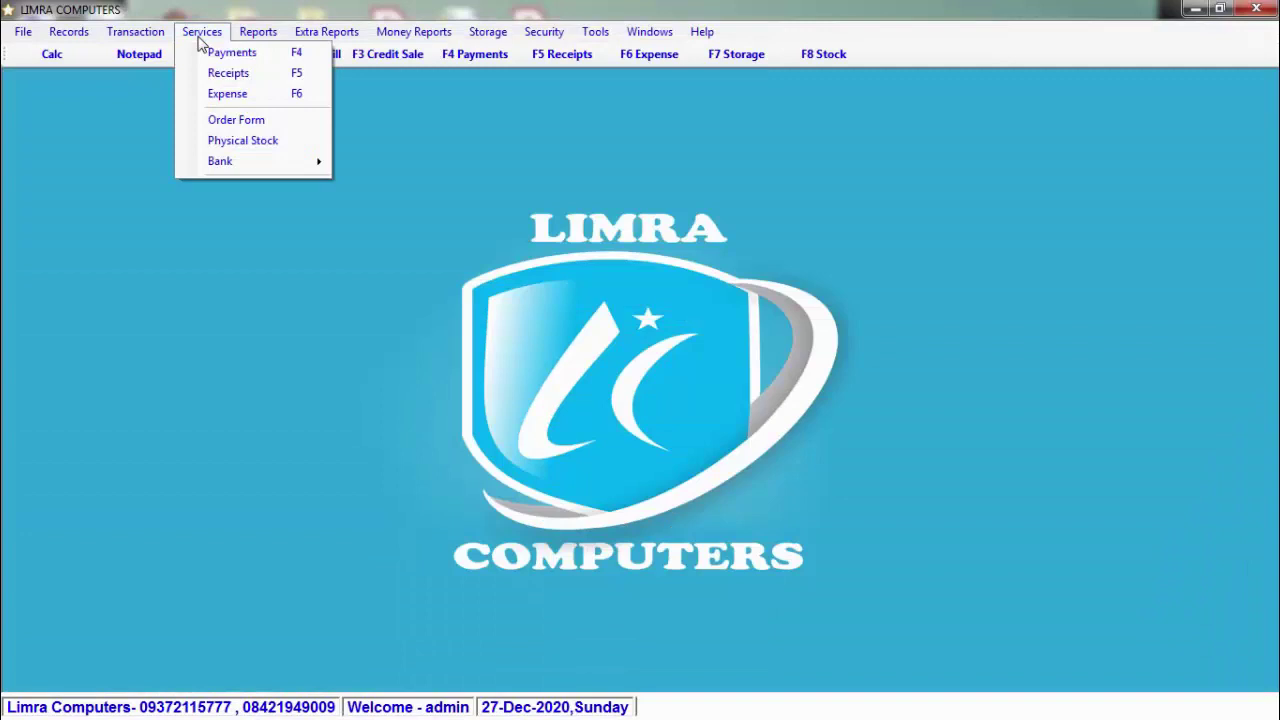
mouse_move(285, 164)
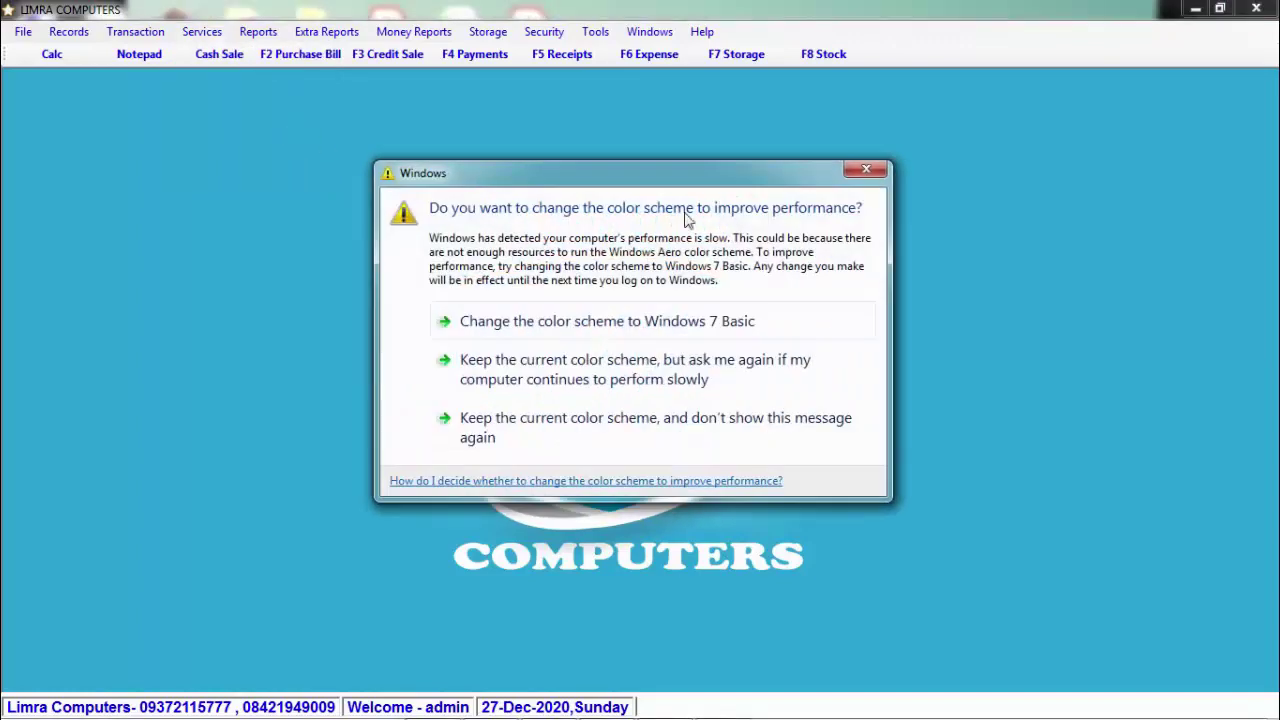
left_click(873, 173)
left_click(202, 31)
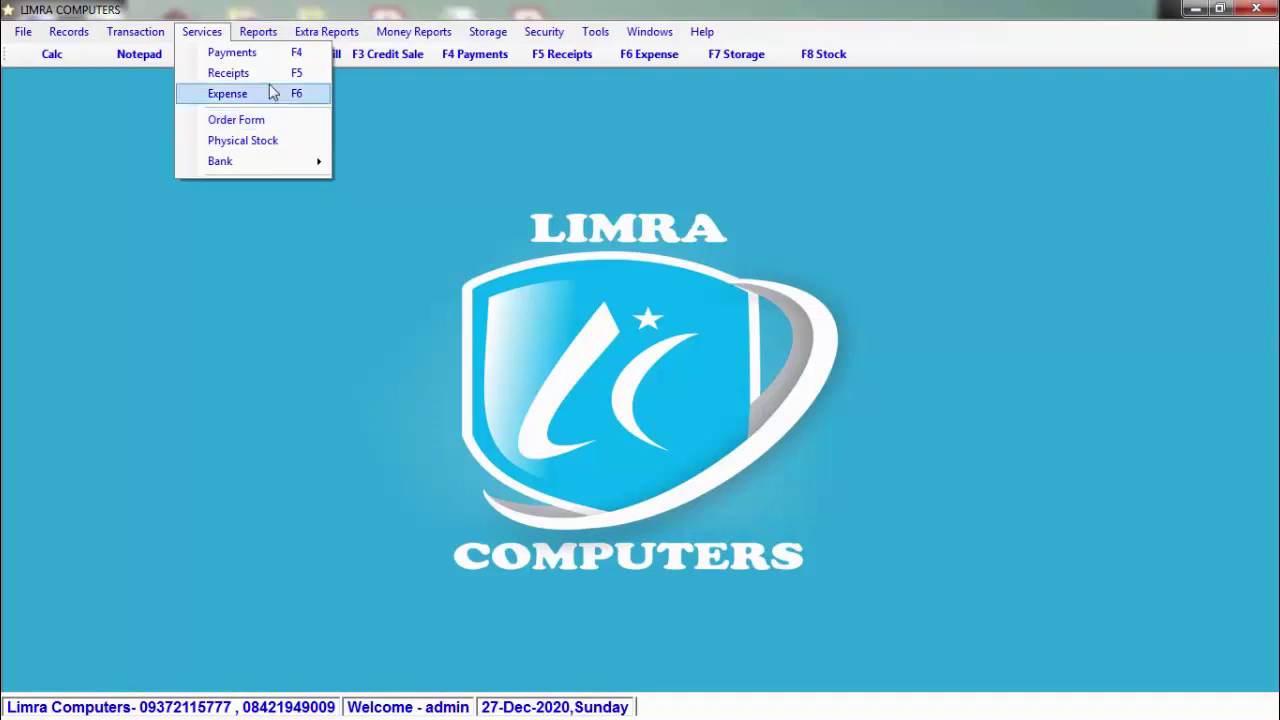
mouse_move(263, 42)
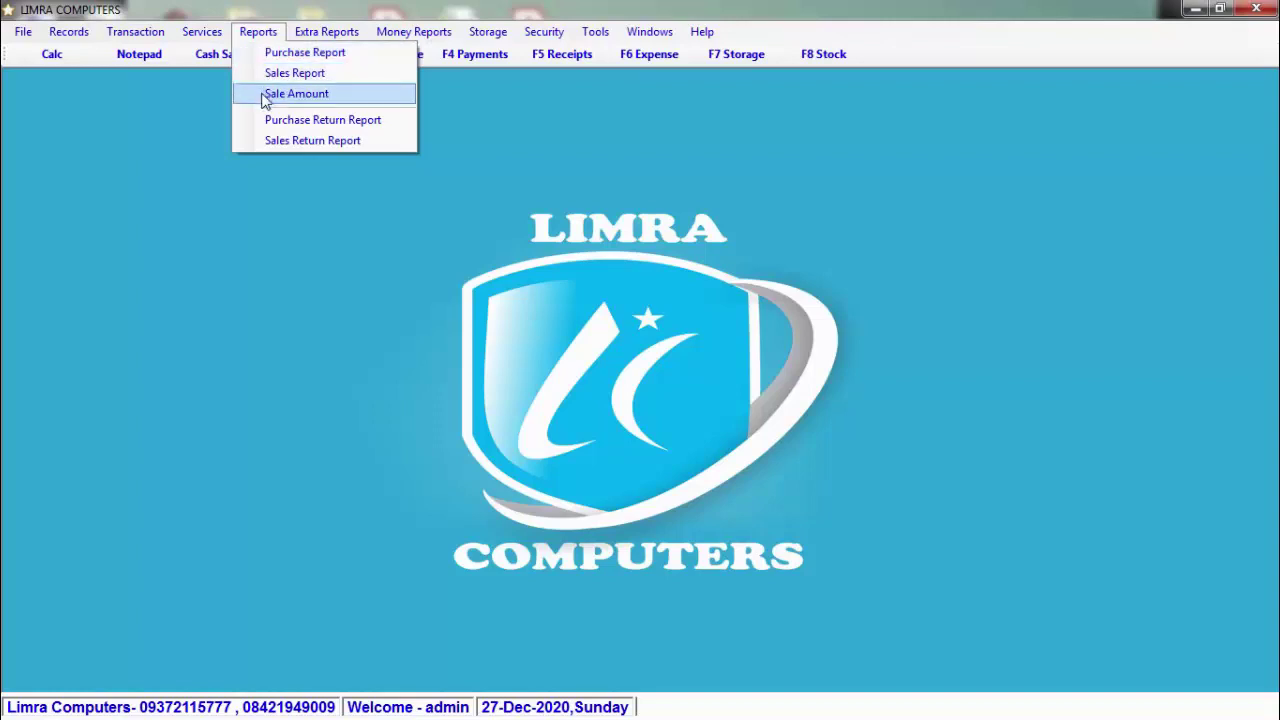
Step: Run the Sale Amount report for 01-Dec-2020 to 31-Dec-2020, check export formats, then close it
left_click(265, 97)
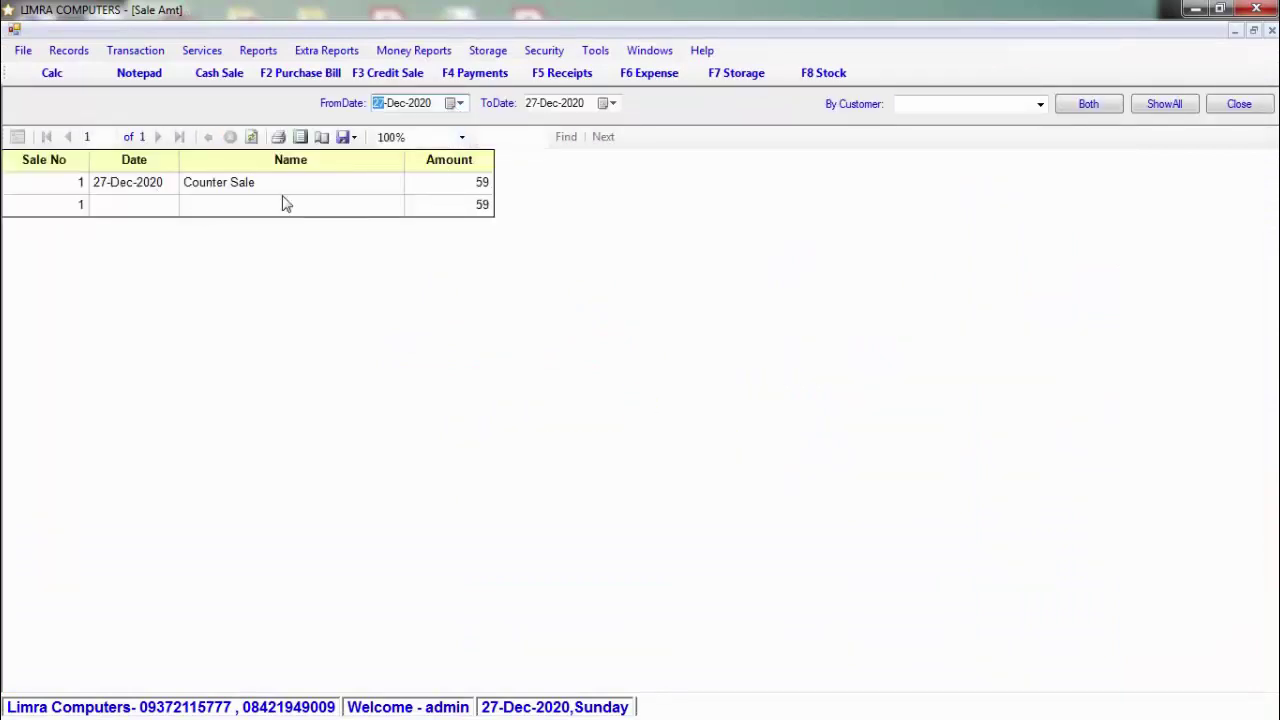
left_click(460, 108)
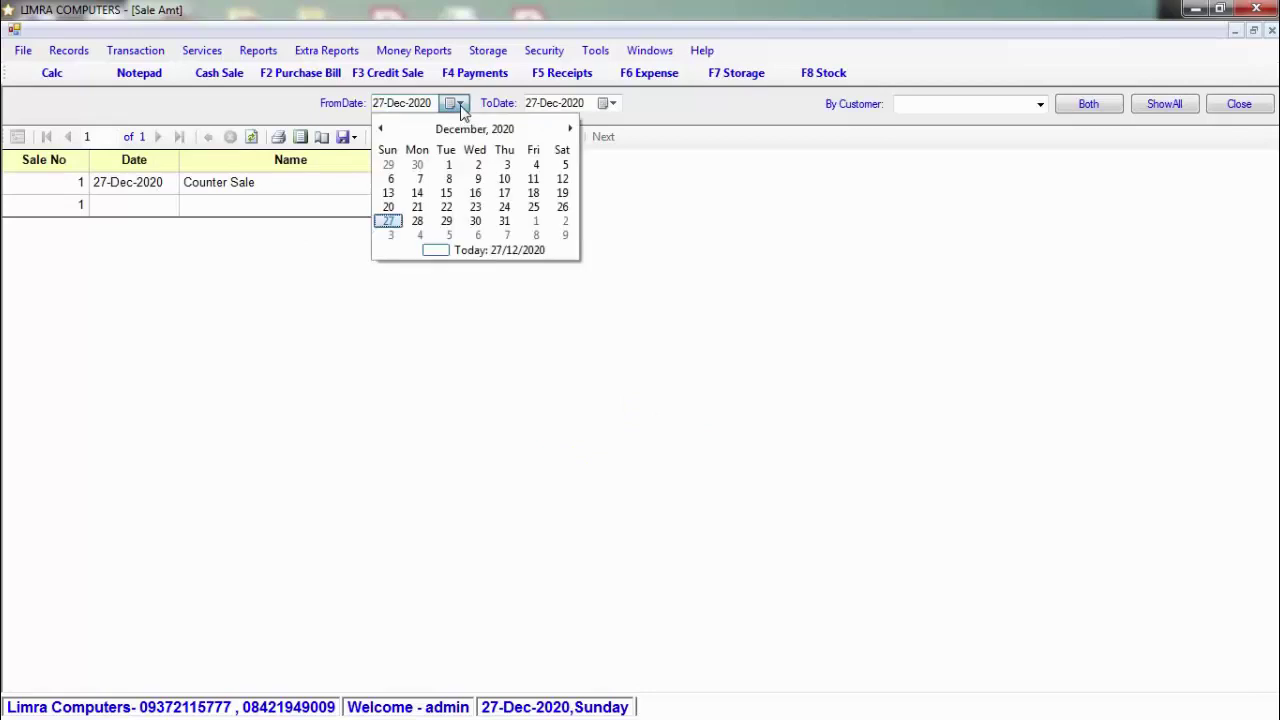
left_click(451, 166)
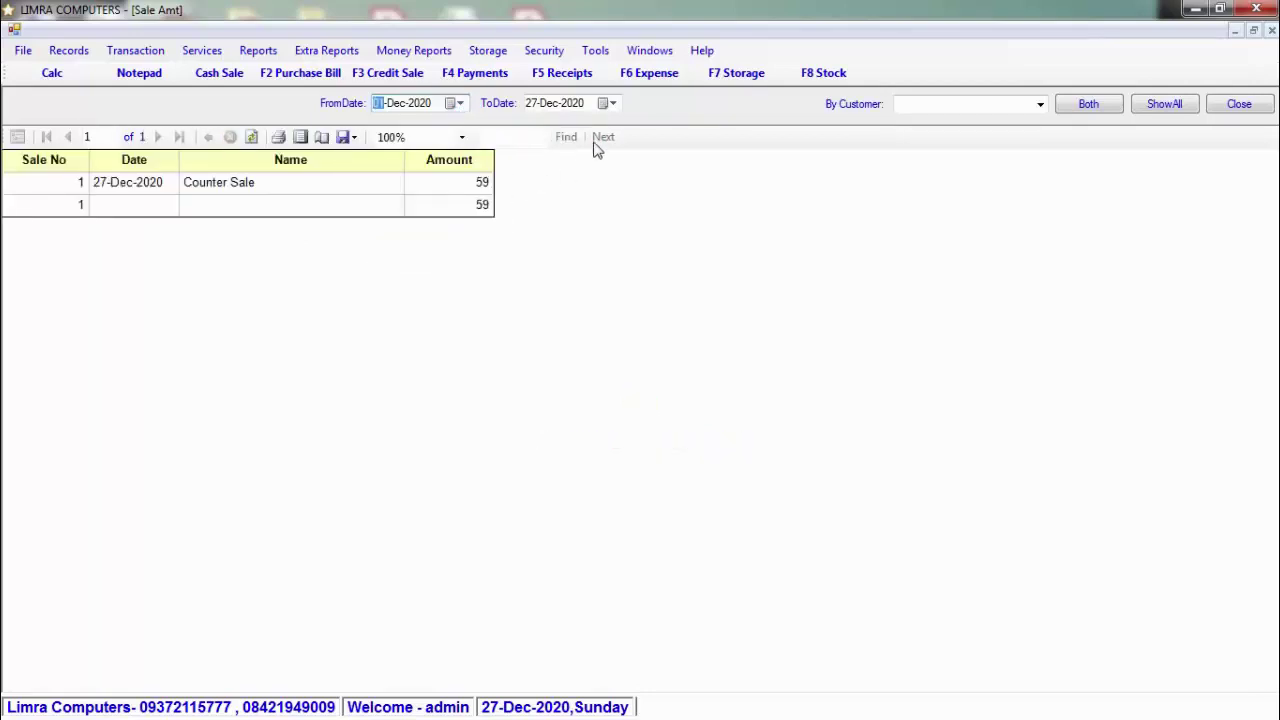
left_click(606, 103)
left_click(657, 221)
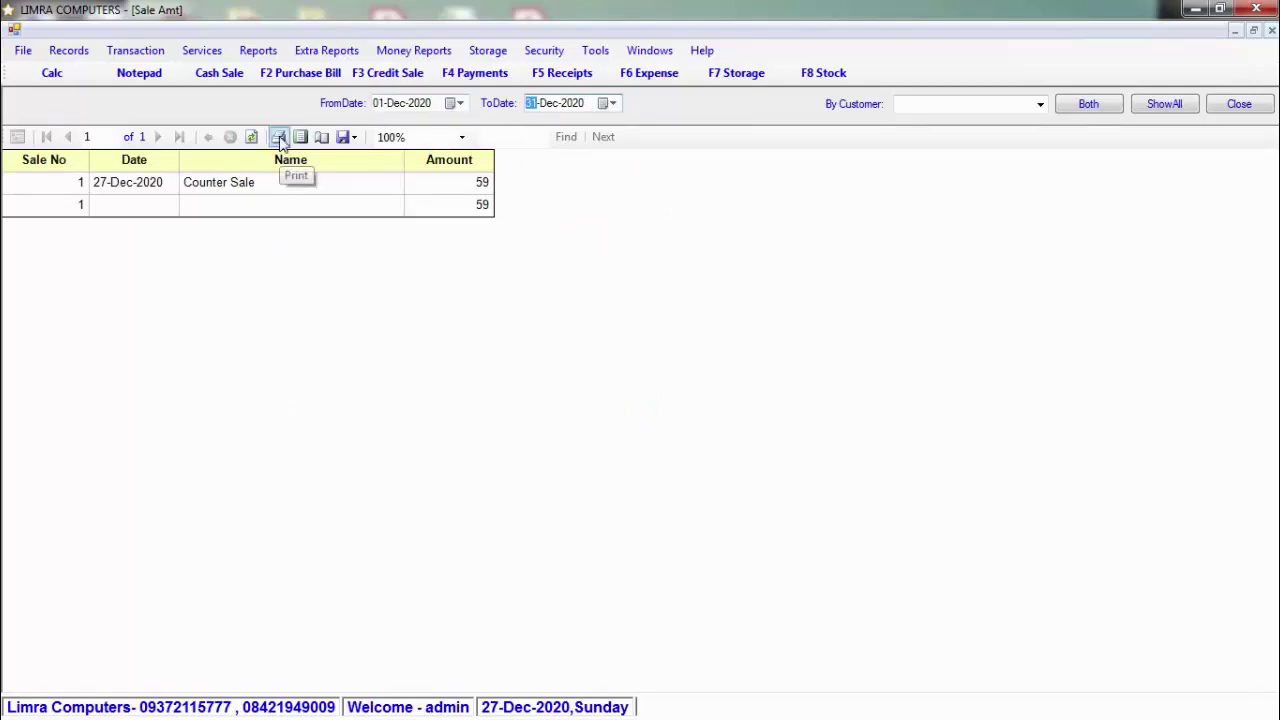
left_click(356, 138)
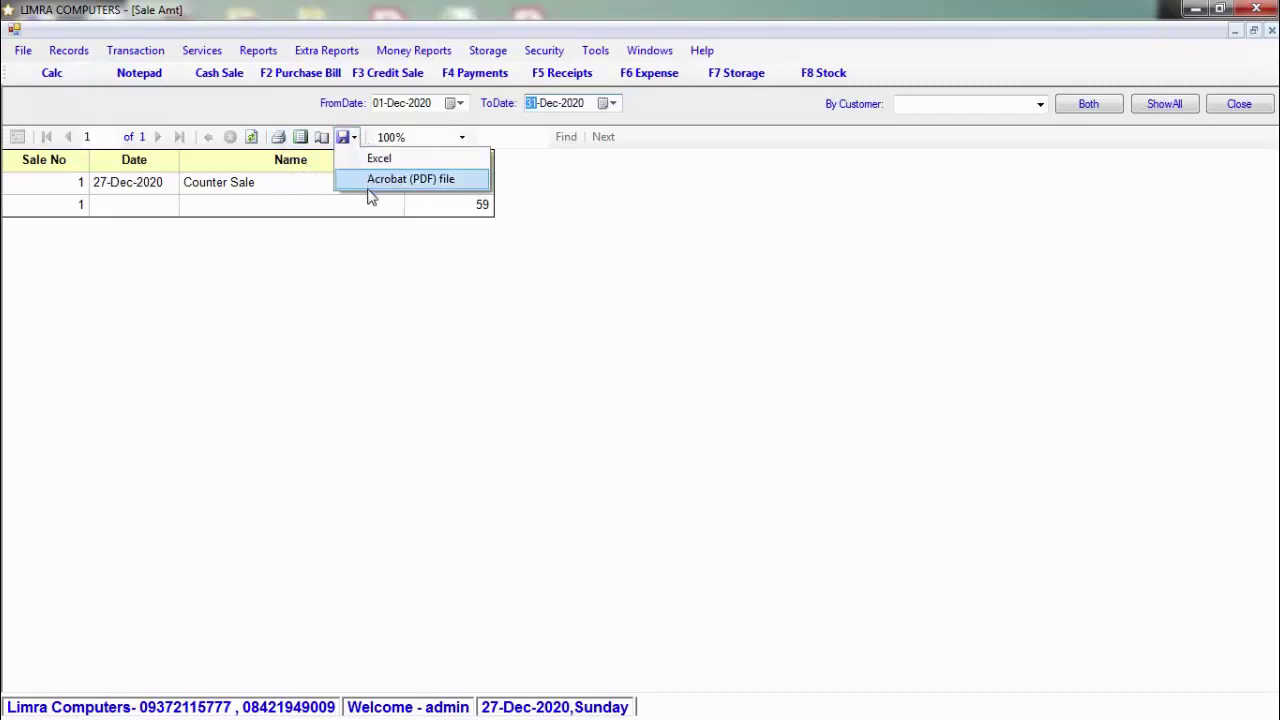
left_click(1268, 120)
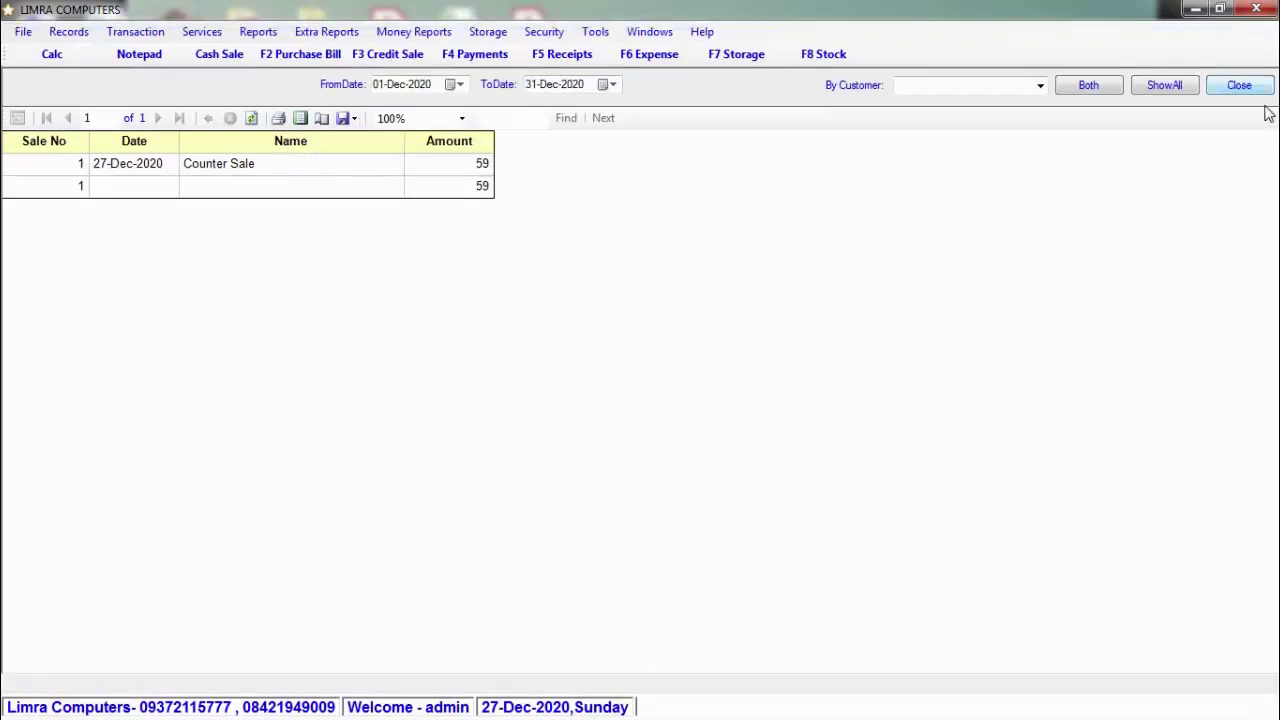
left_click(1239, 85)
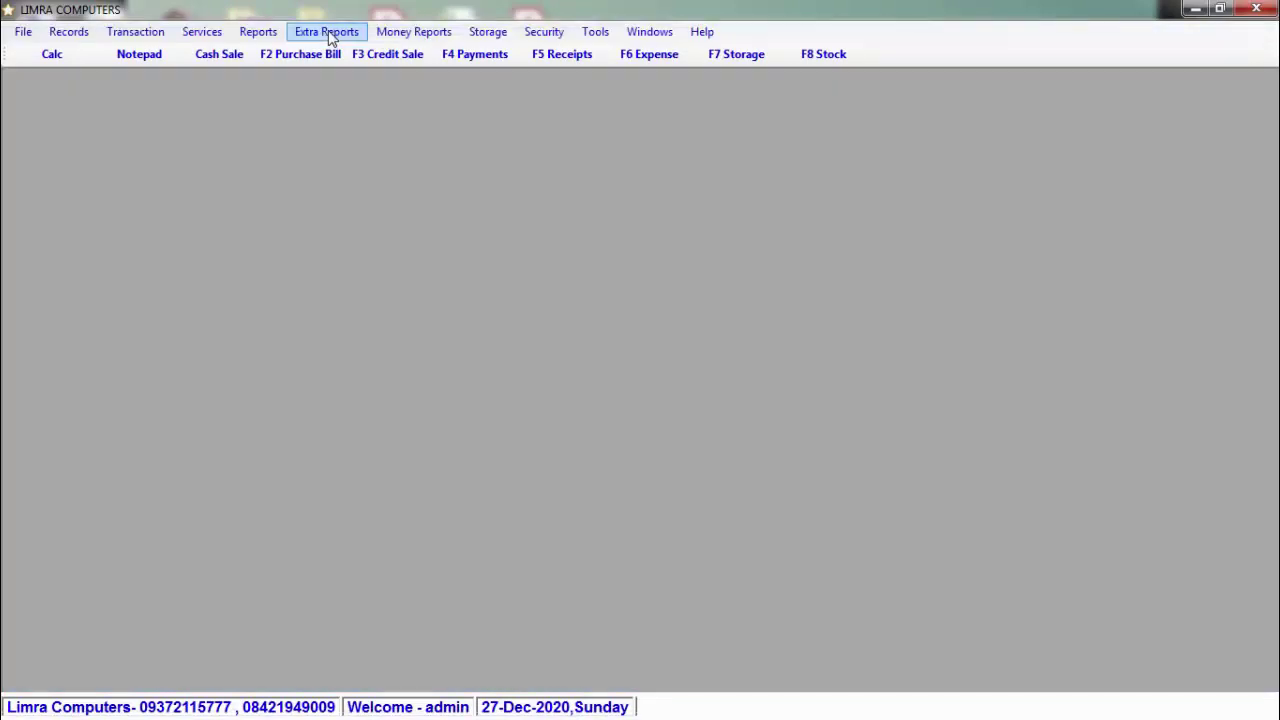
Step: Browse the Reports and Extra Reports menus, including Stock, then move on to Money Reports
left_click(272, 33)
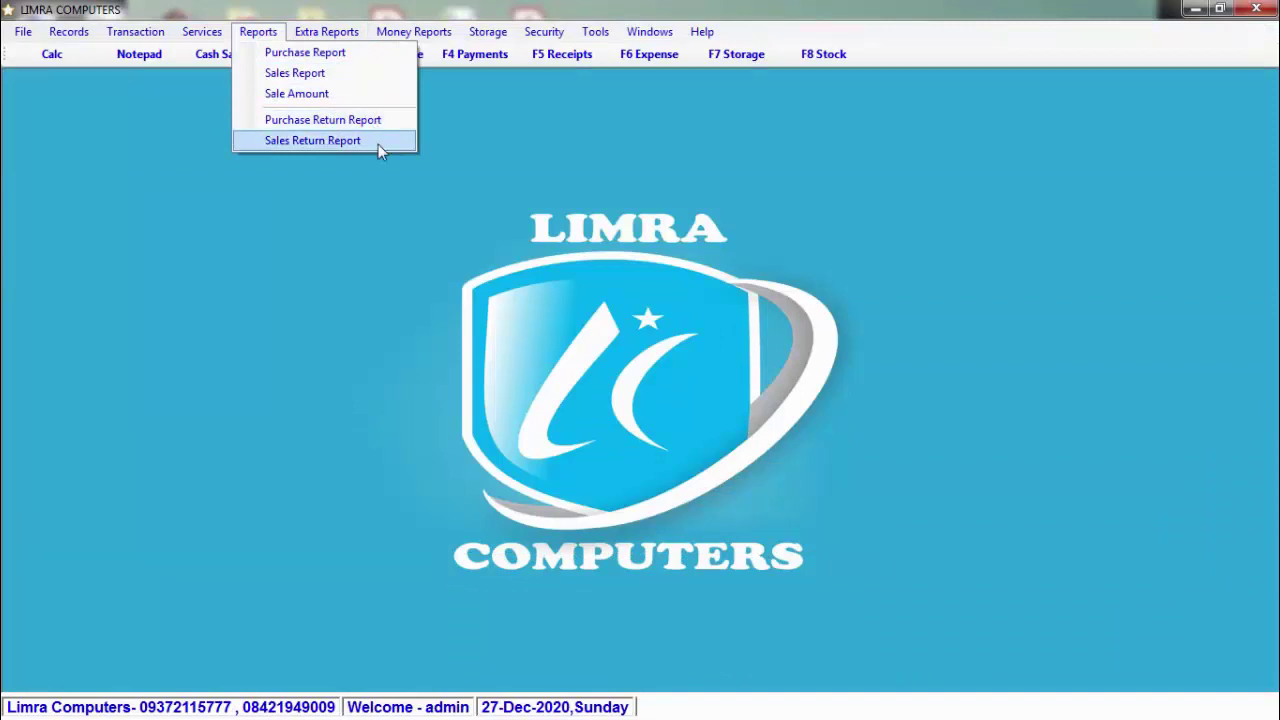
mouse_move(345, 32)
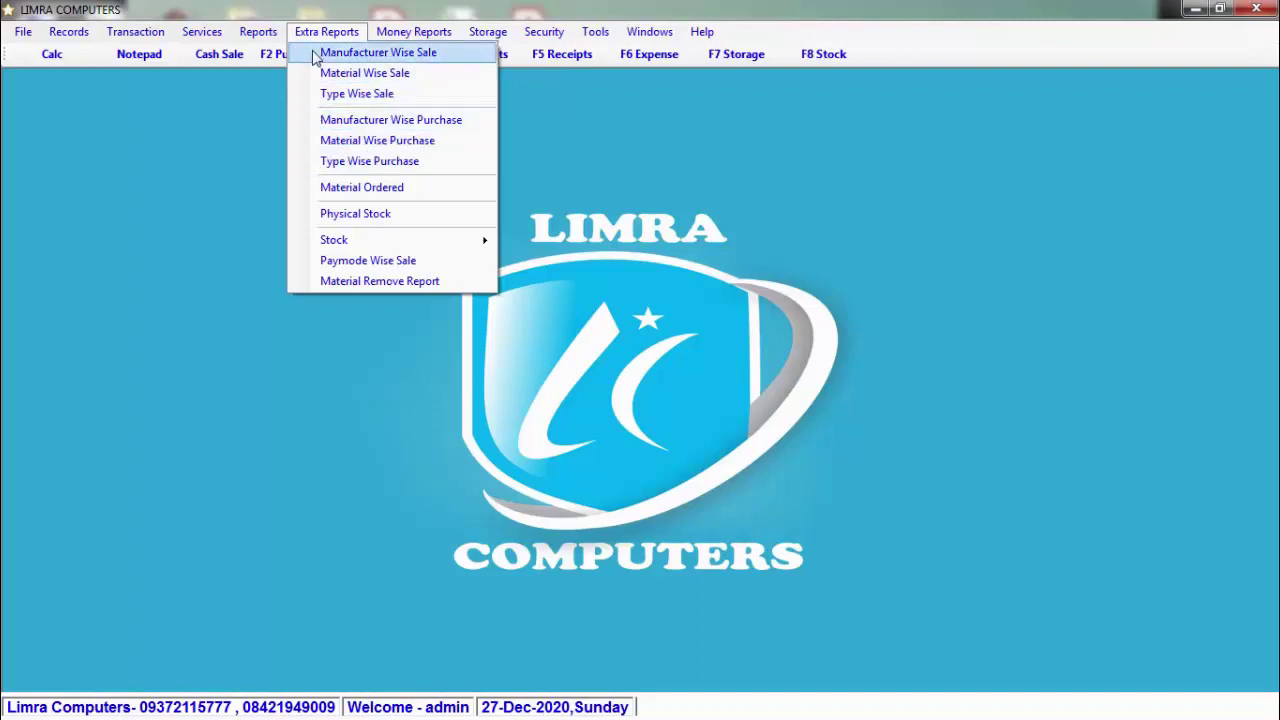
mouse_move(395, 243)
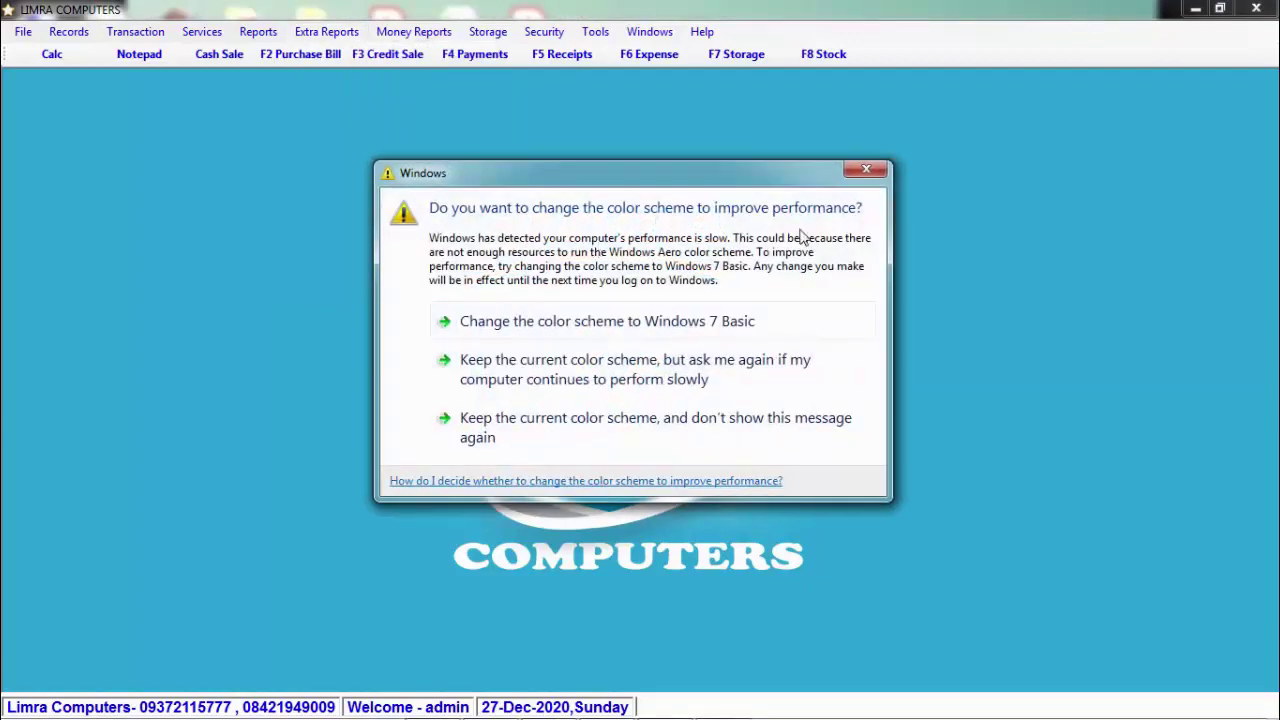
left_click(872, 170)
left_click(298, 37)
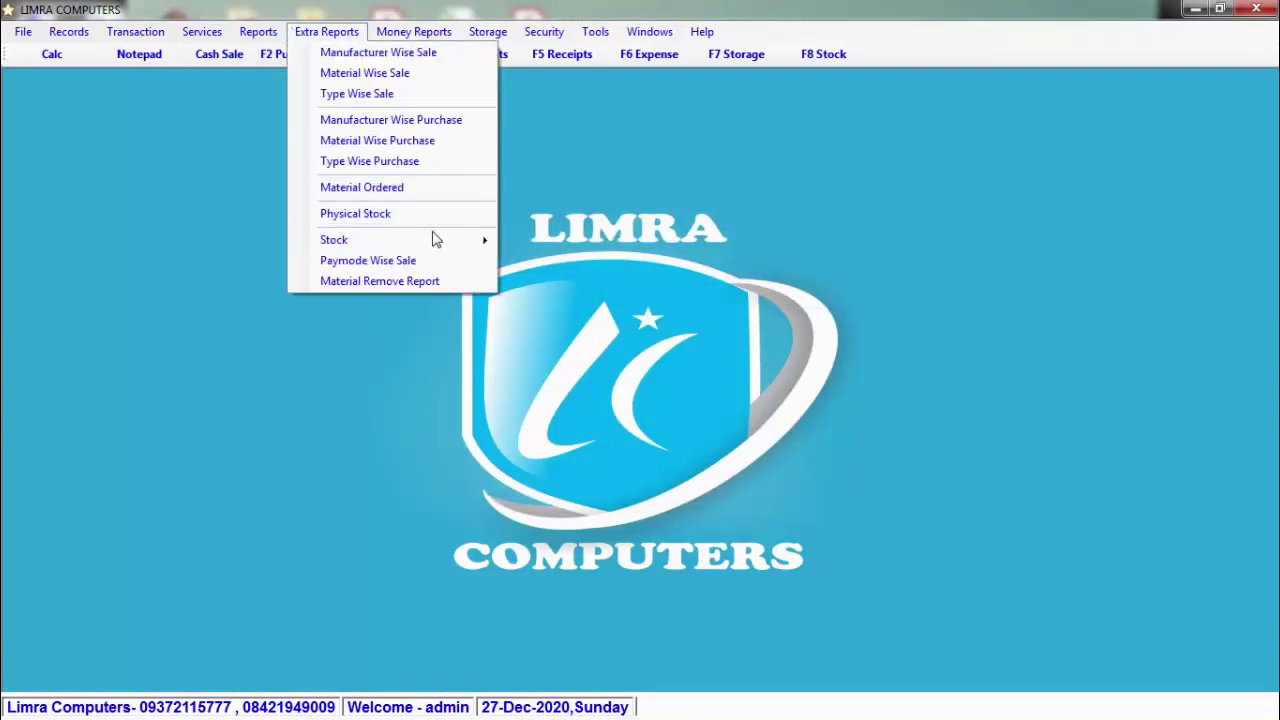
mouse_move(471, 240)
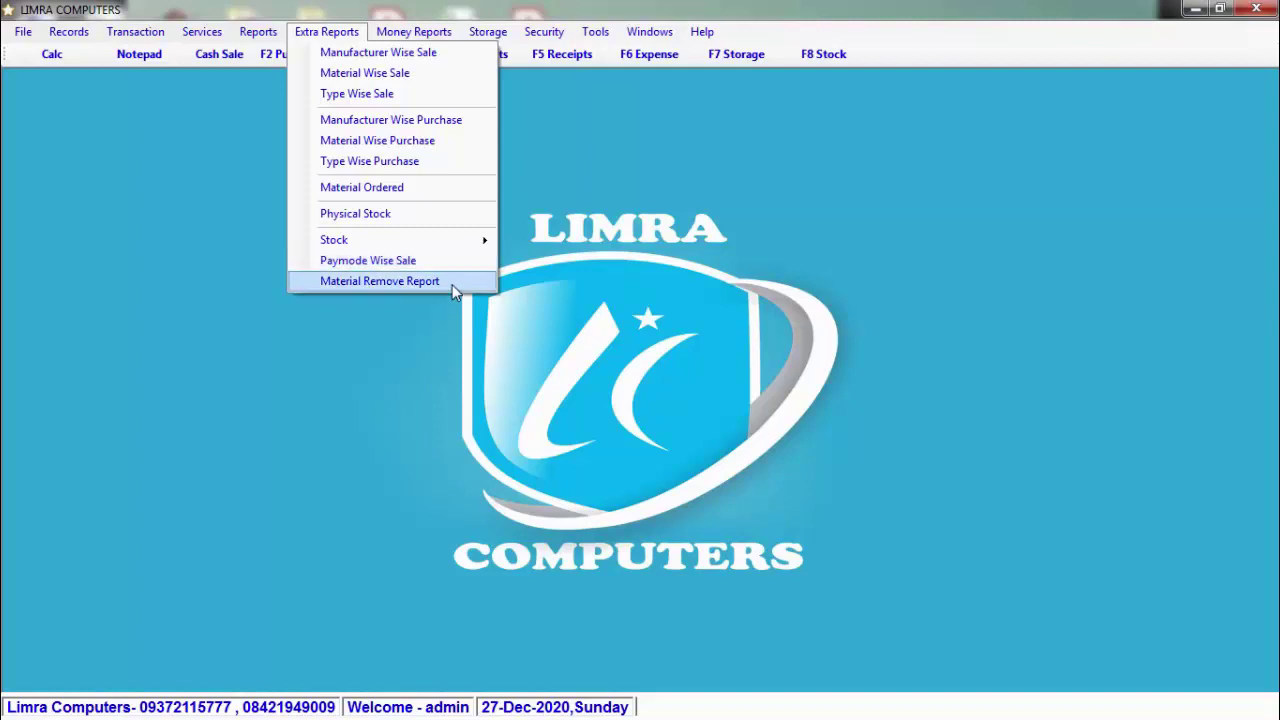
mouse_move(420, 32)
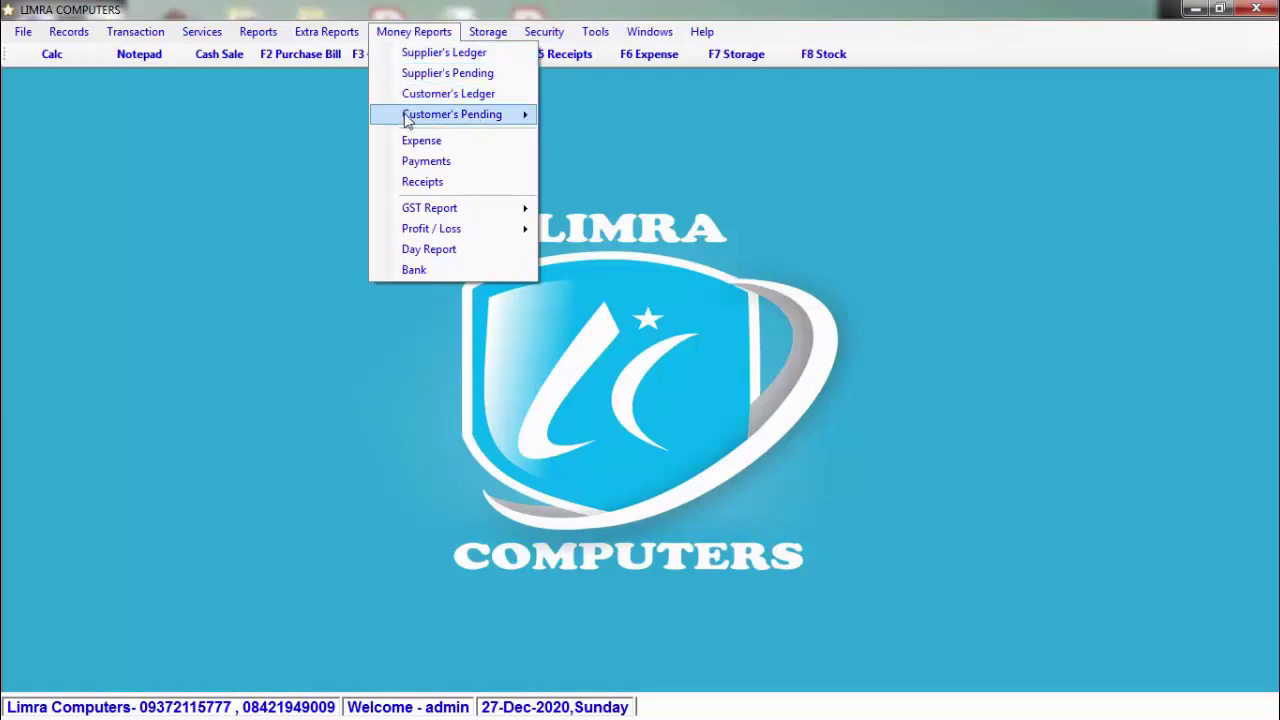
Step: Dismiss the Windows colour-scheme prompt and reopen the Money Reports menu
mouse_move(408, 120)
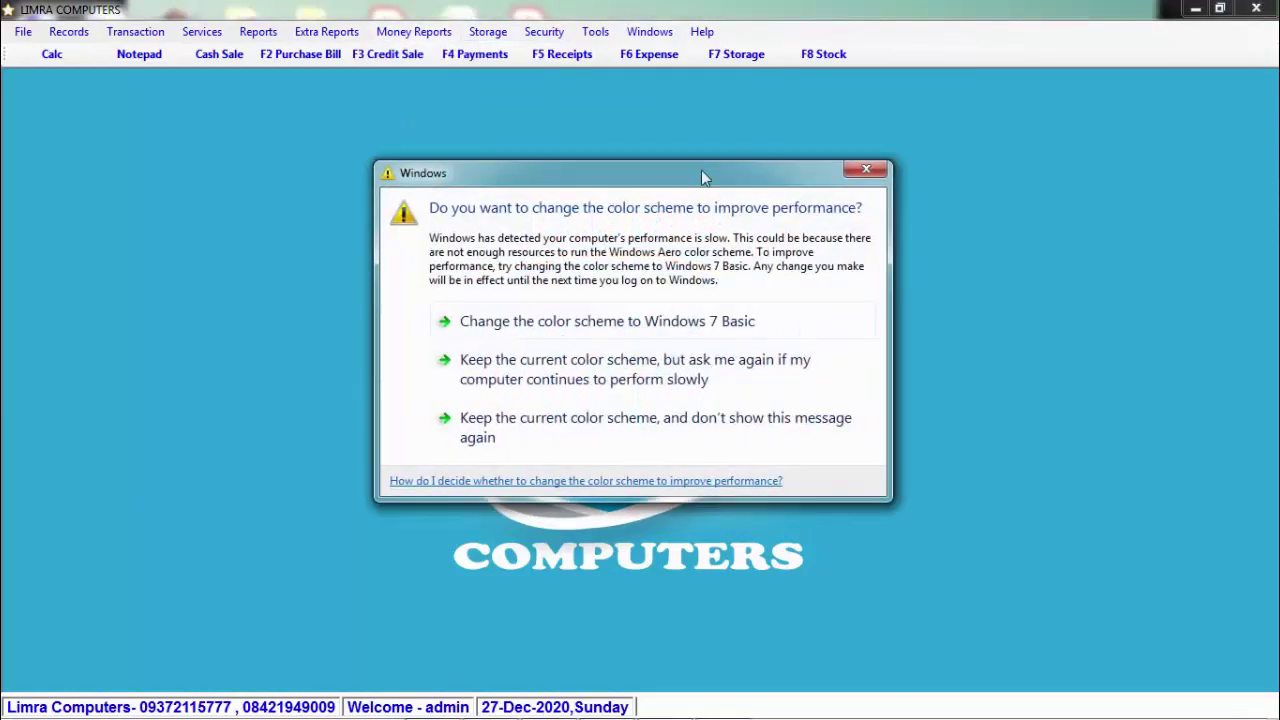
left_click(870, 170)
left_click(416, 31)
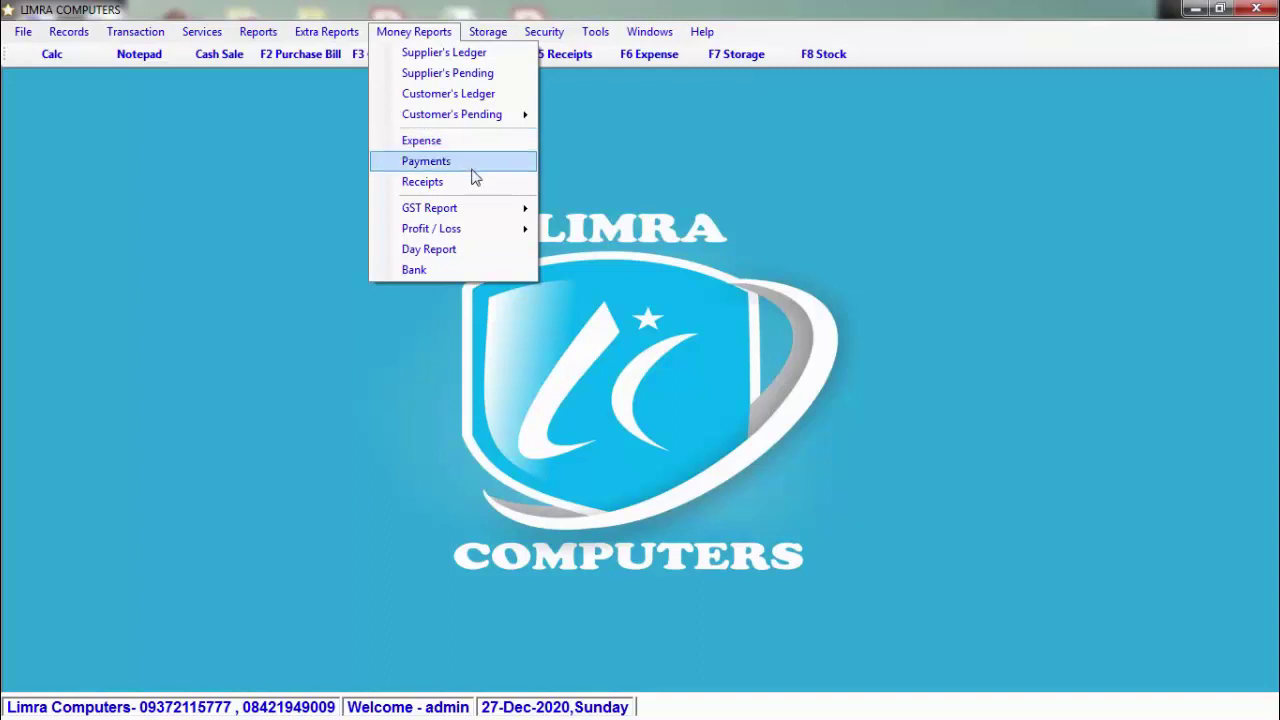
Step: Browse the GST Report and Profit / Loss options, check Storage, then close all menus
mouse_move(487, 211)
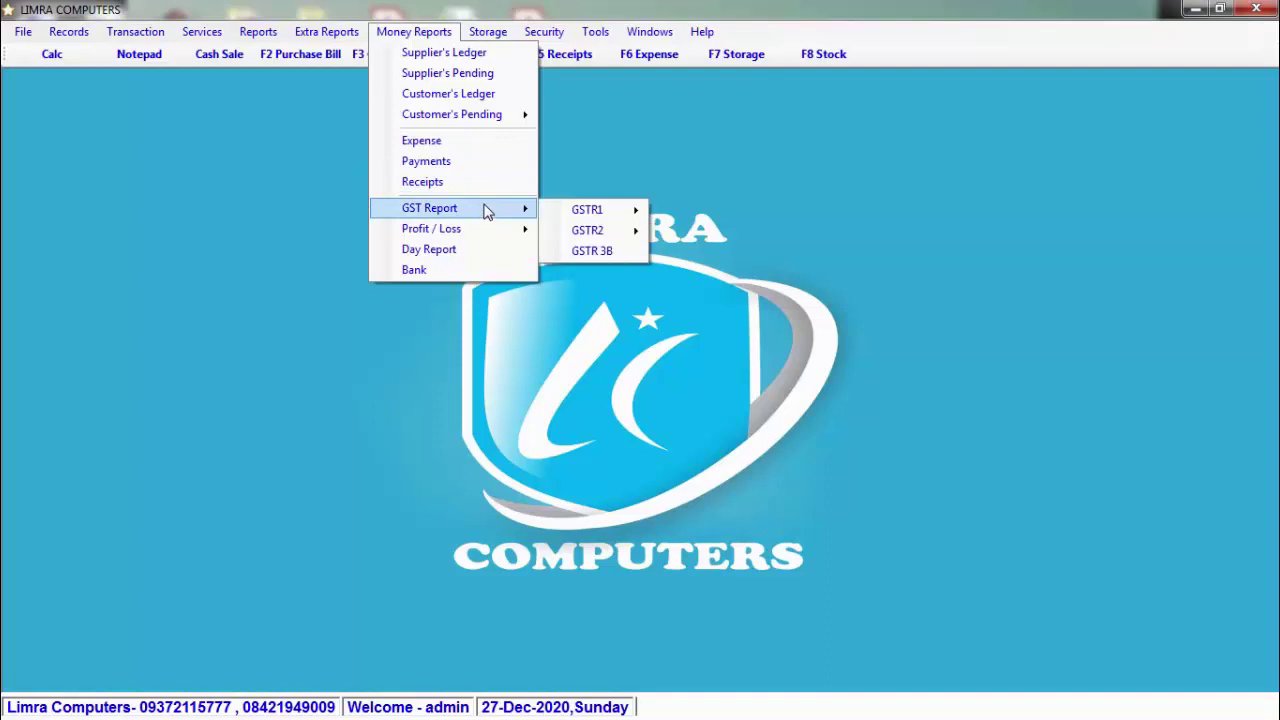
mouse_move(576, 214)
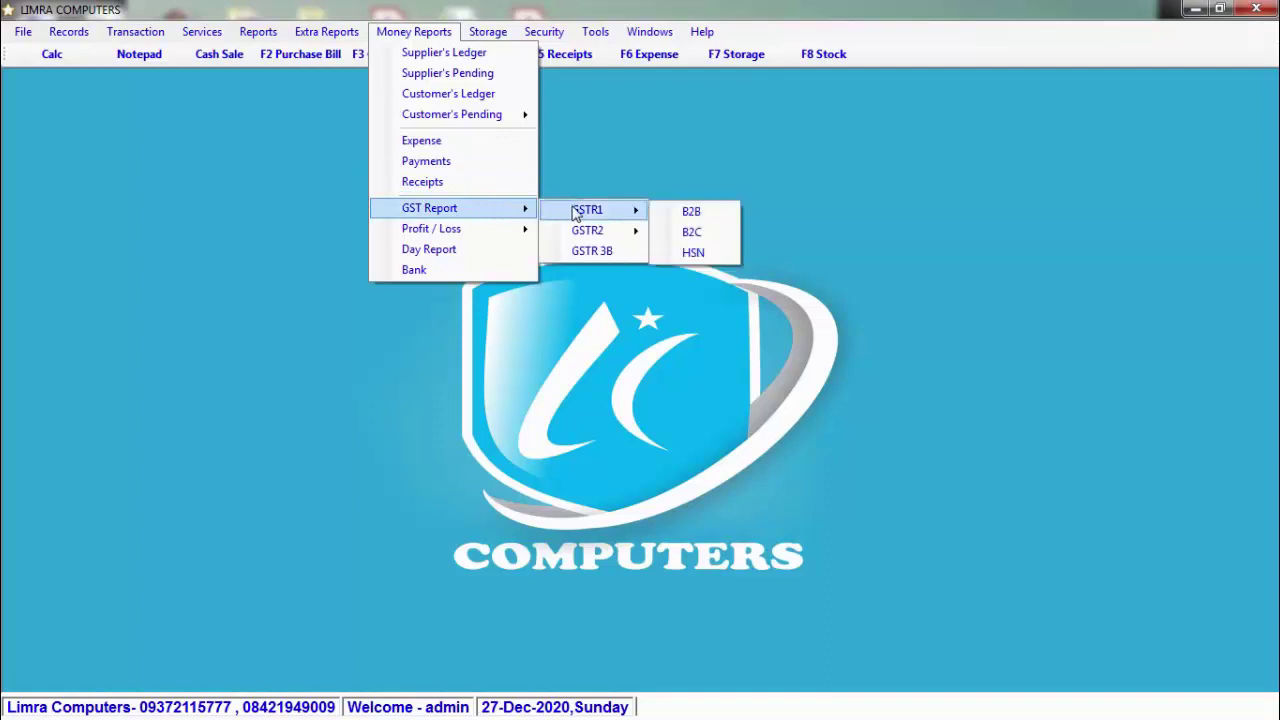
mouse_move(557, 240)
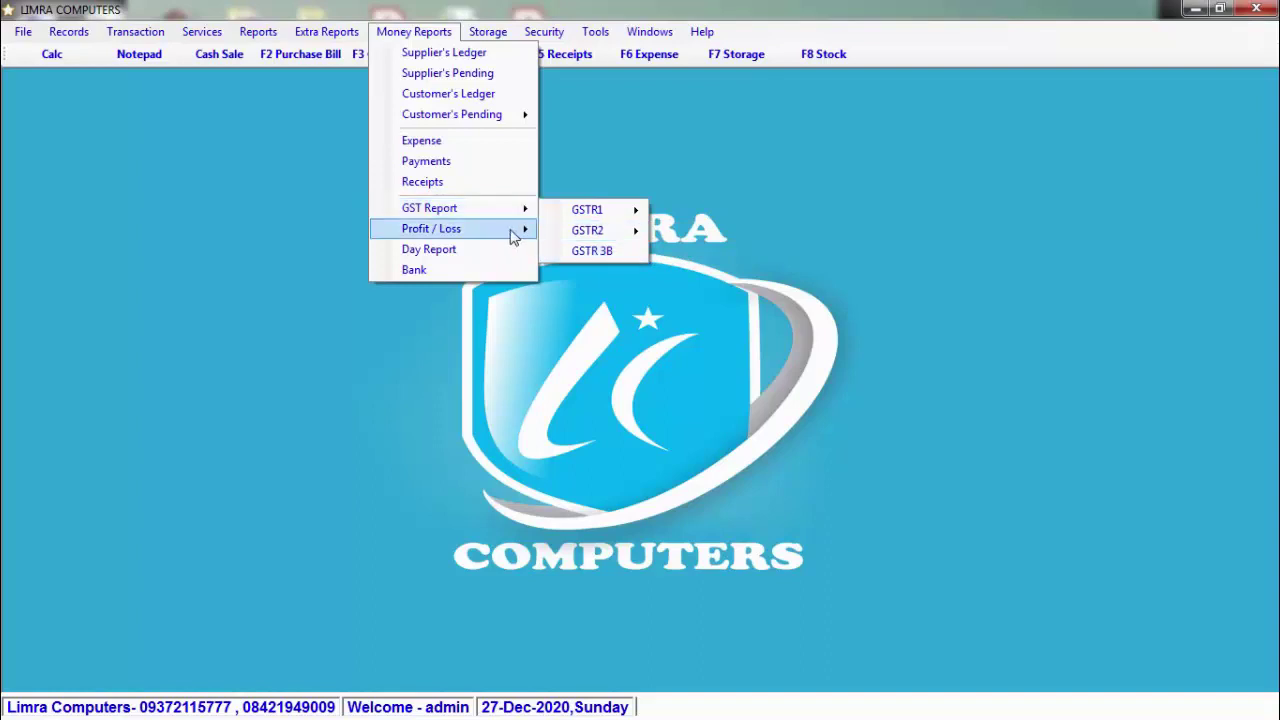
mouse_move(513, 236)
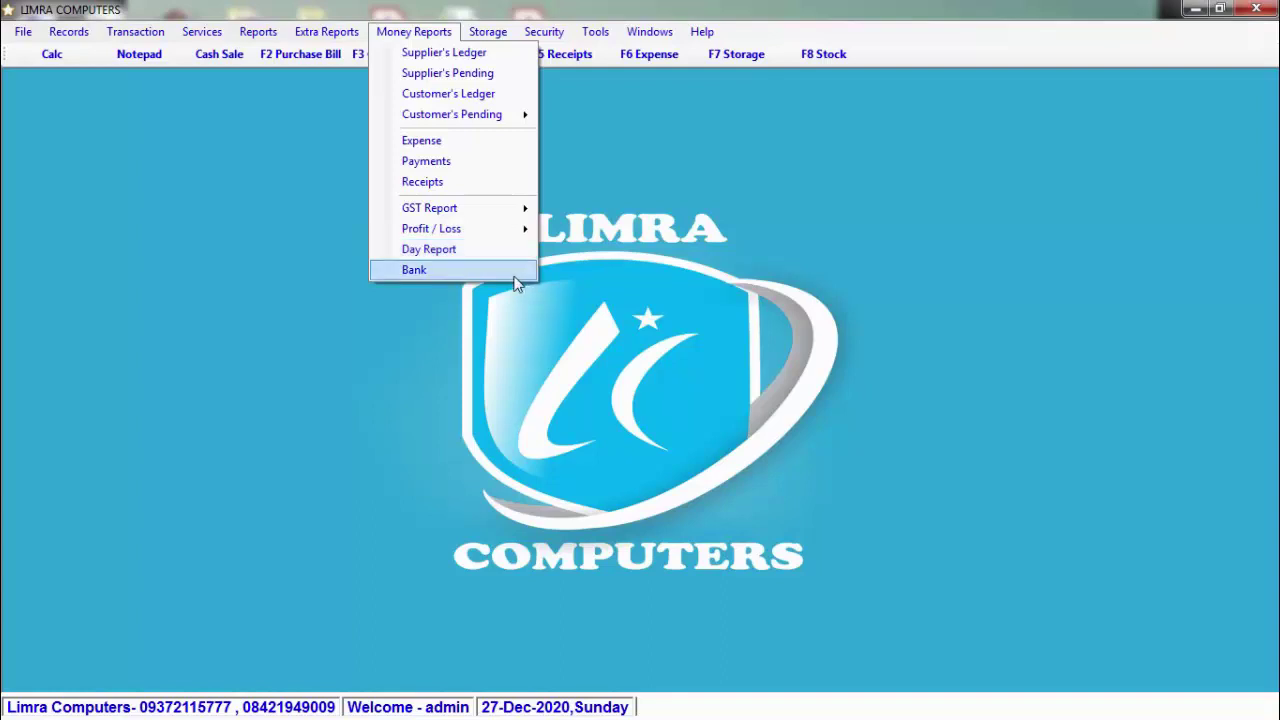
mouse_move(486, 31)
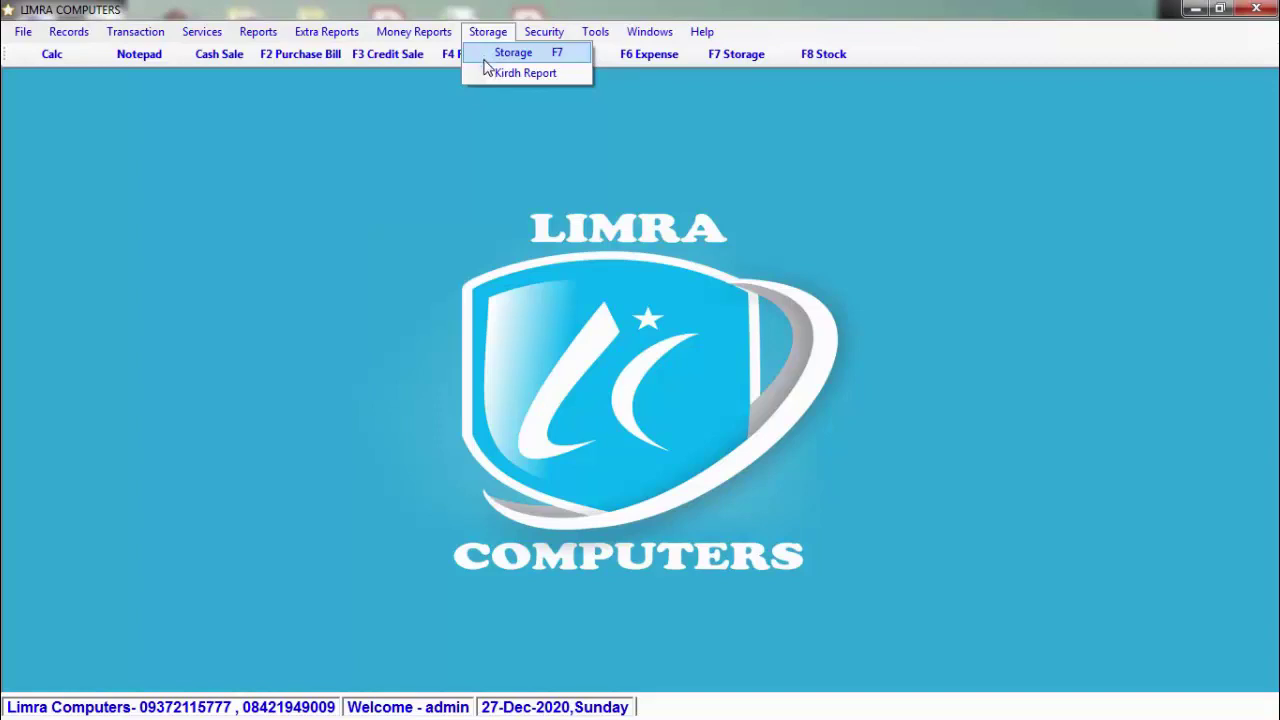
left_click(468, 149)
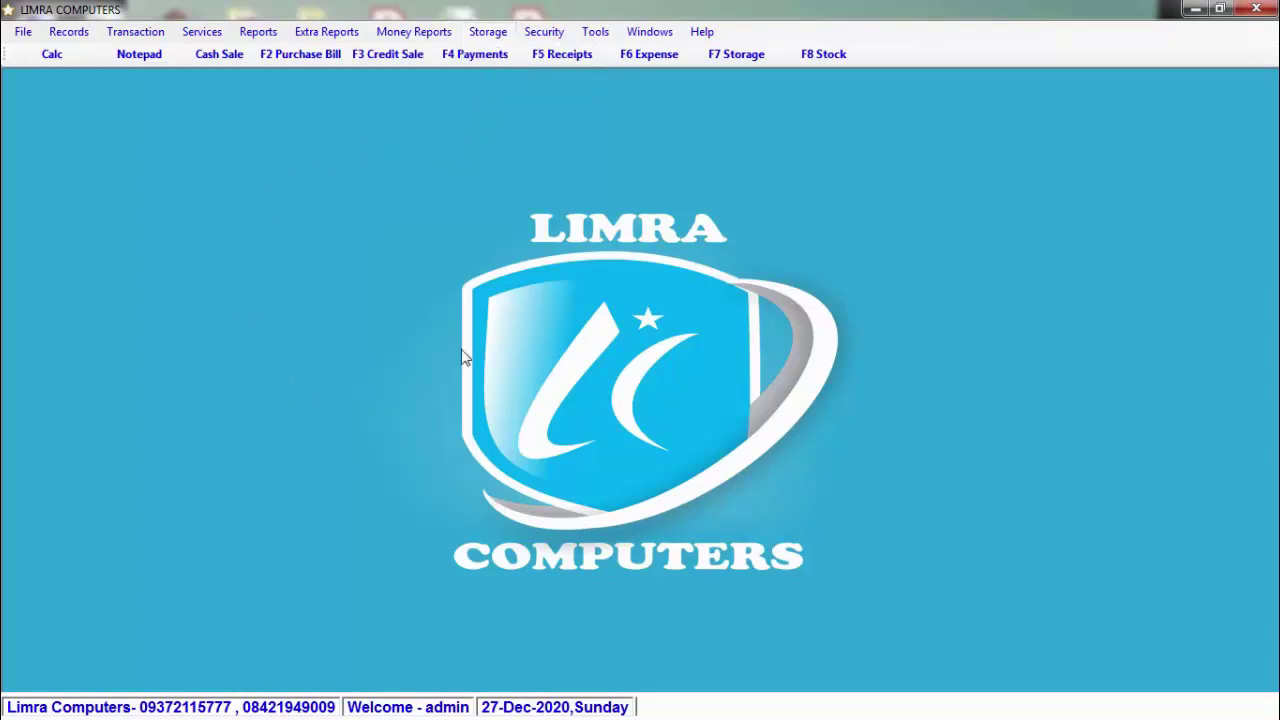